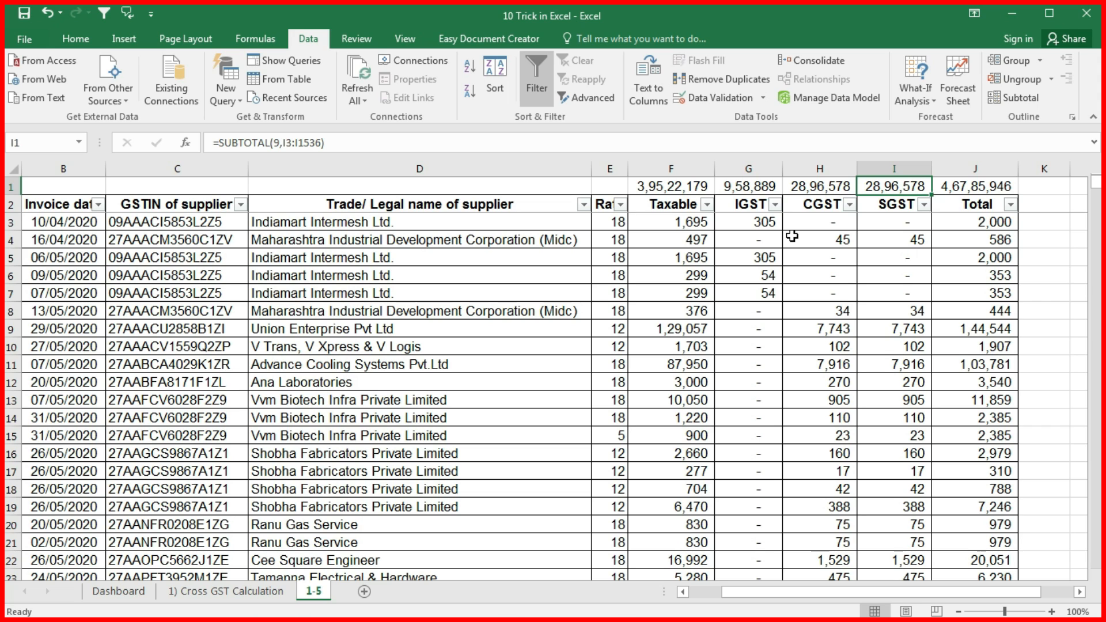
Check the subtotal formulas above the IGST, CGST and SGST columns and the first supplier GSTINs.
left_click(749, 187)
left_click(816, 187)
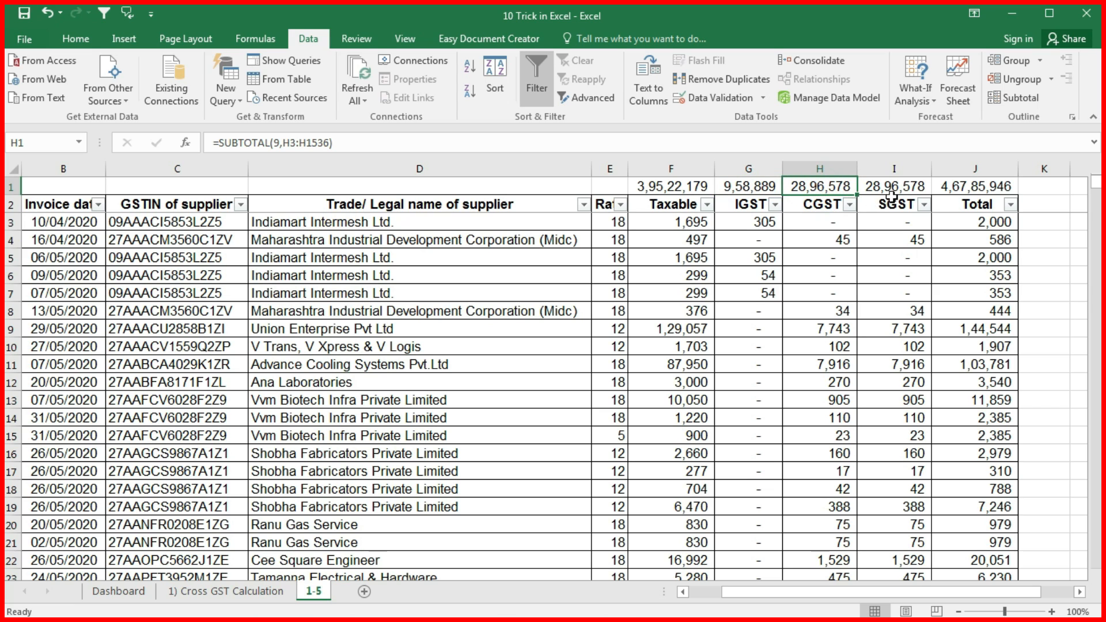
left_click(893, 189)
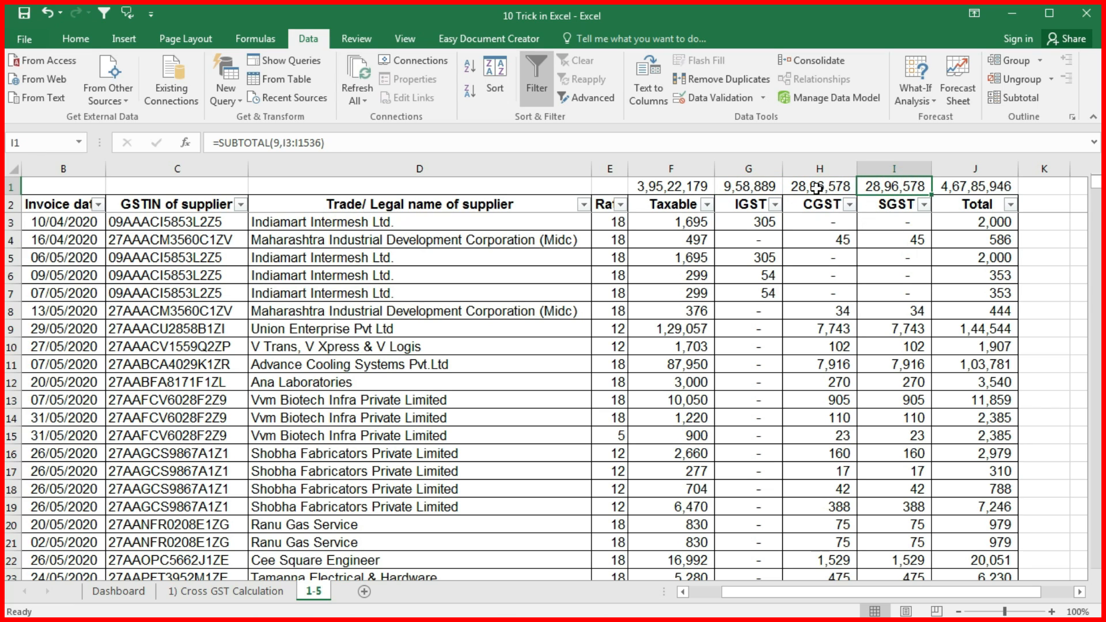
left_click(817, 187)
left_click(889, 190)
left_click(758, 186)
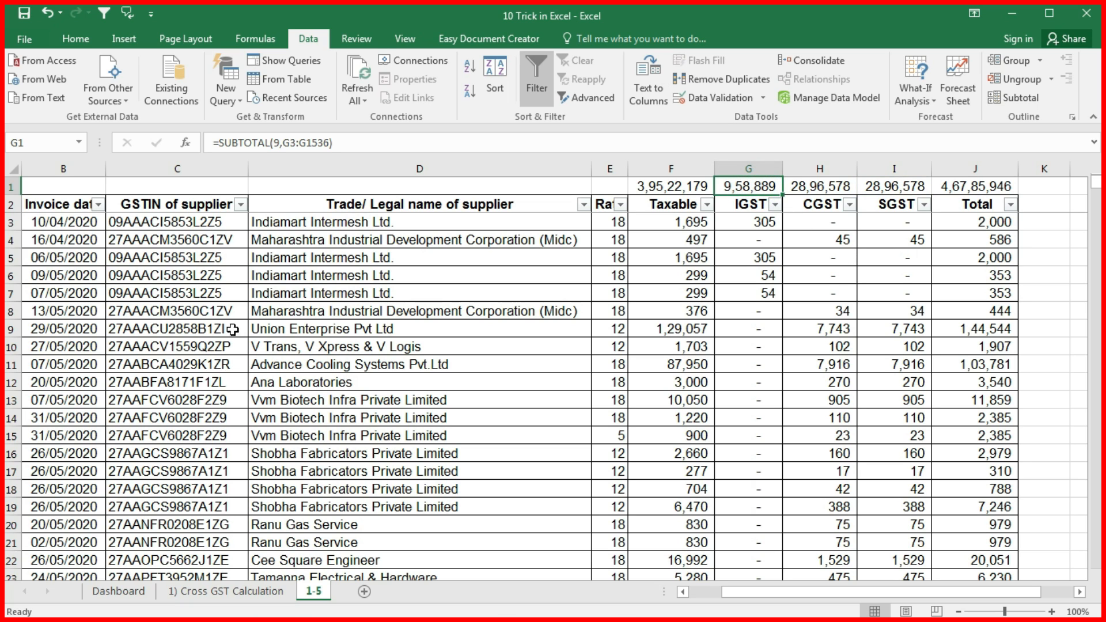
left_click_drag(172, 221, 183, 313)
left_click(125, 223)
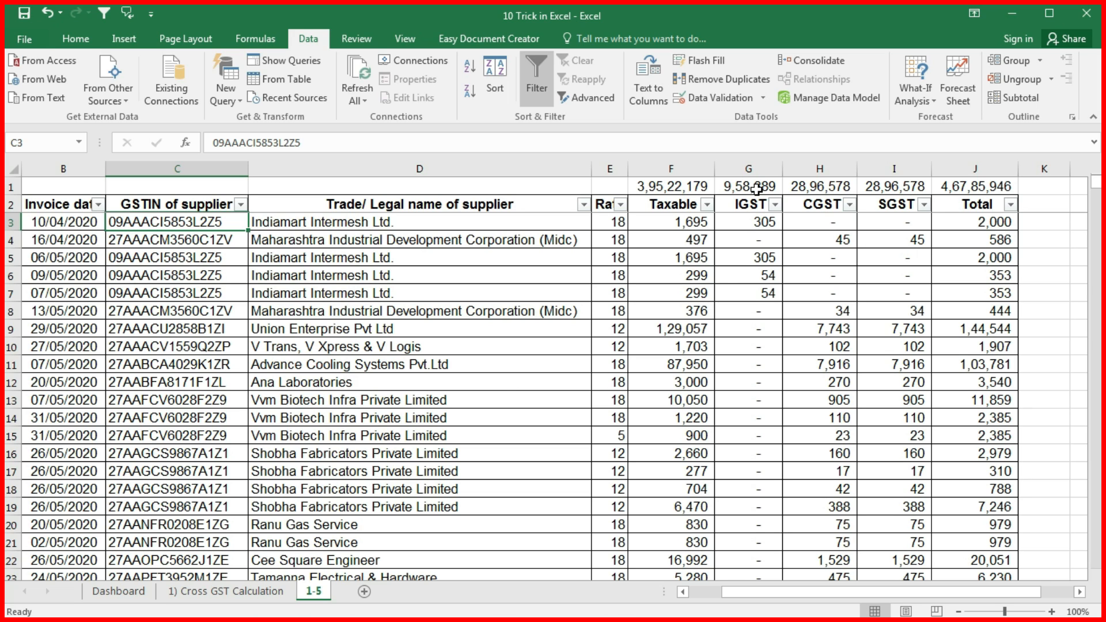
left_click(241, 204)
left_click(128, 344)
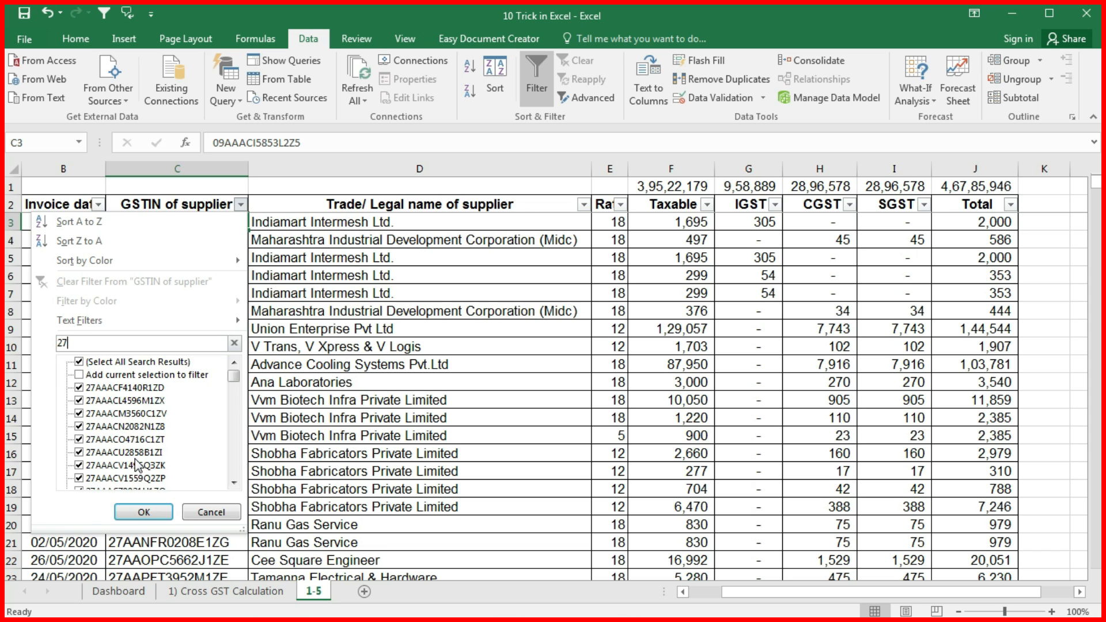
key("Escape")
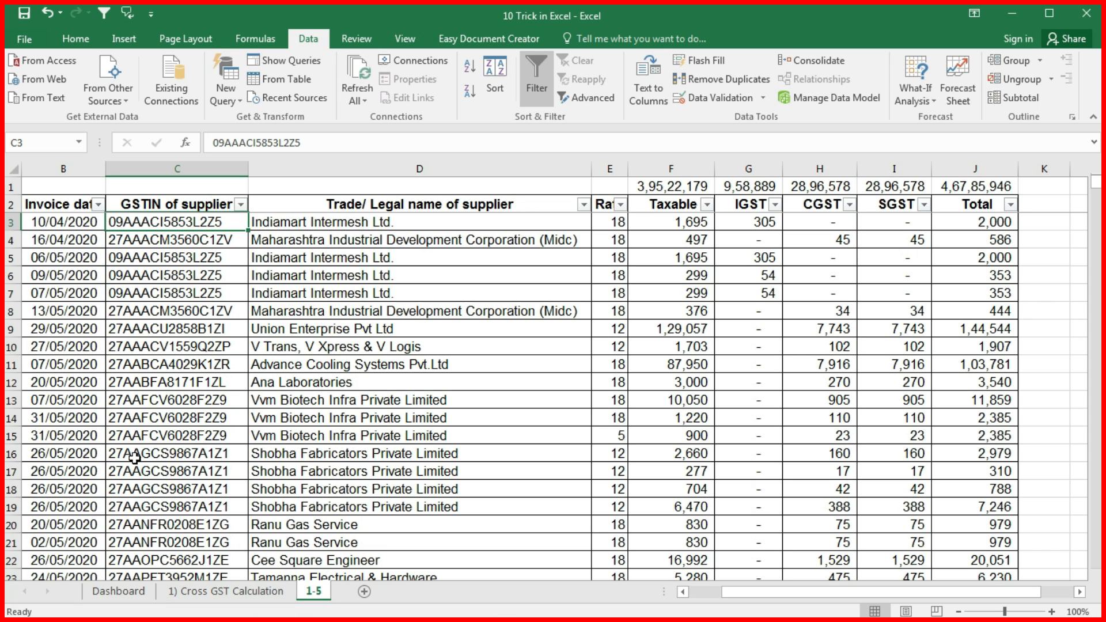
Insert a blank column between the GSTIN of supplier and Trade/ Legal name of supplier columns.
left_click(226, 364)
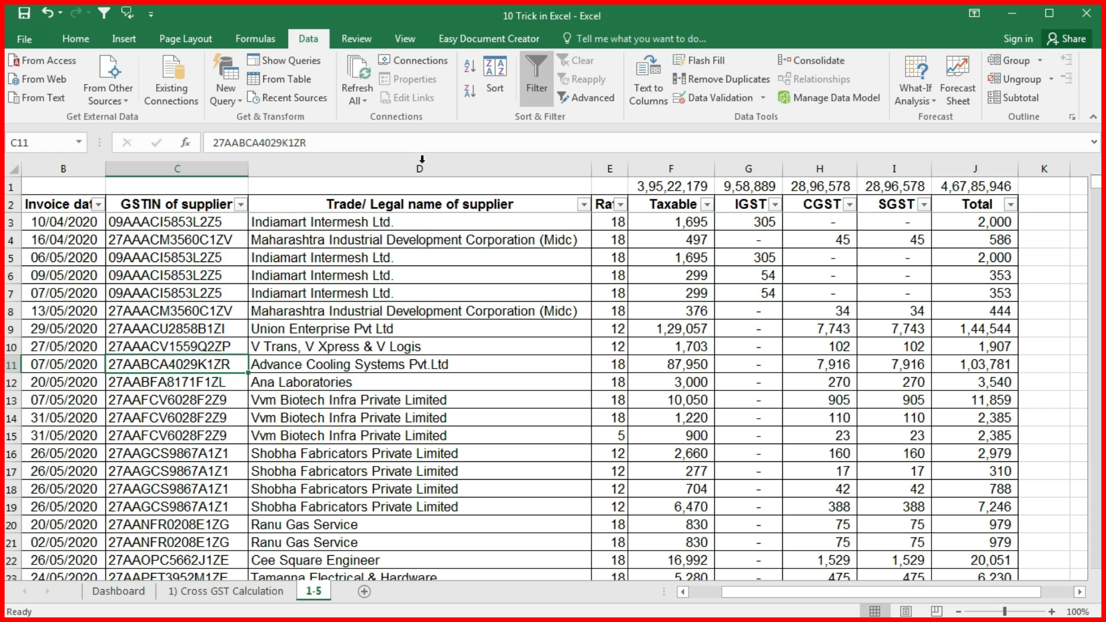
left_click(423, 167)
right_click(425, 169)
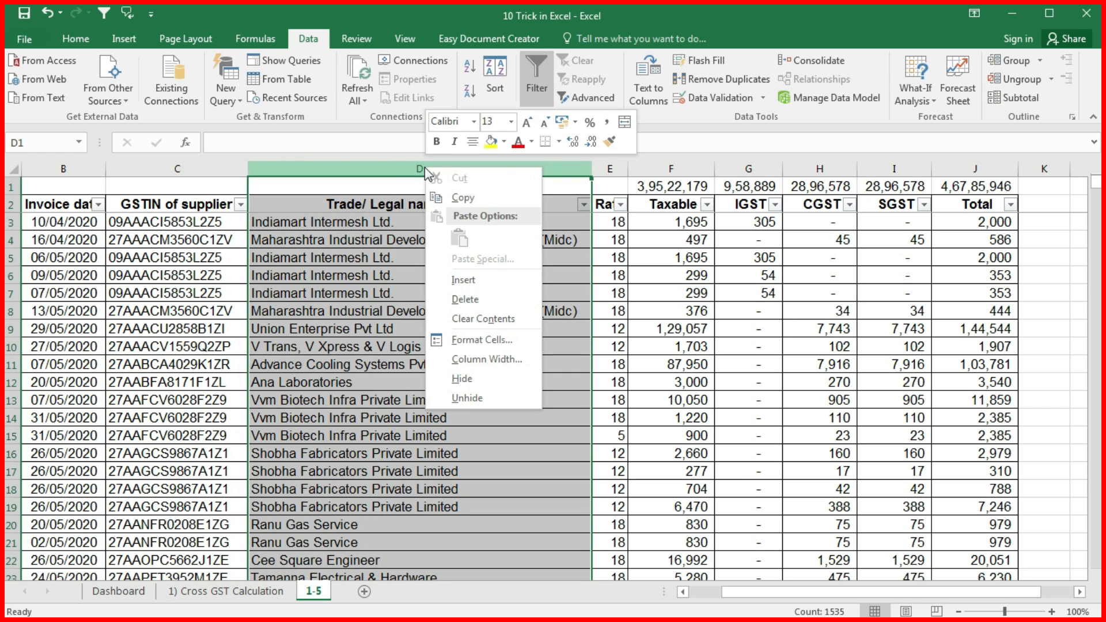
left_click(473, 282)
Enter =LEFT(C3,2) in D3 to extract the two-digit state code from the supplier's GSTIN.
left_click(336, 222)
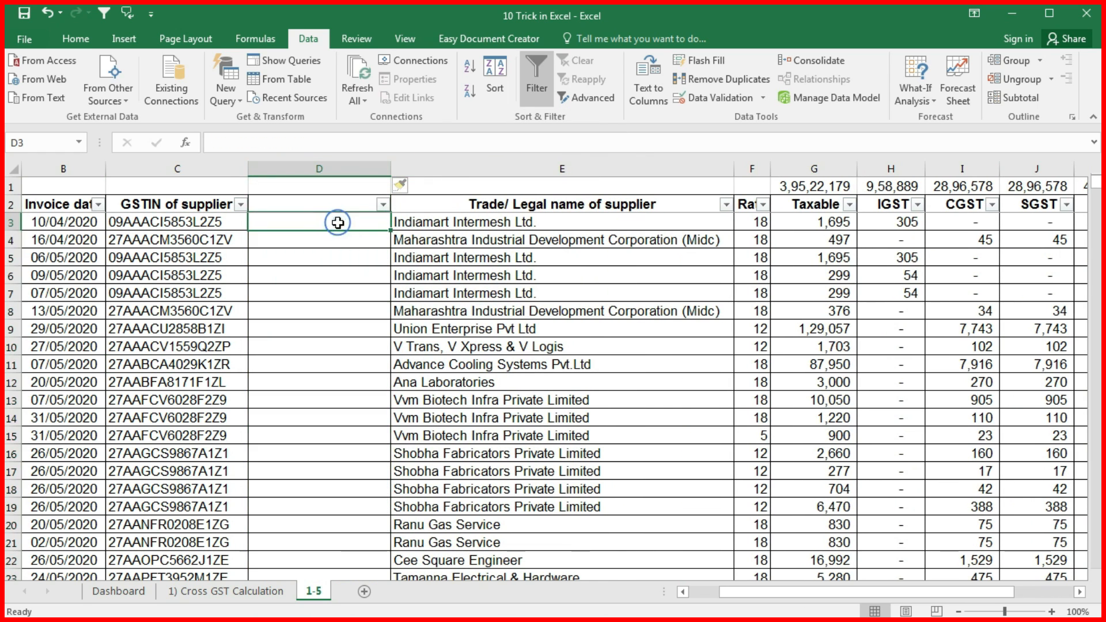
type("=")
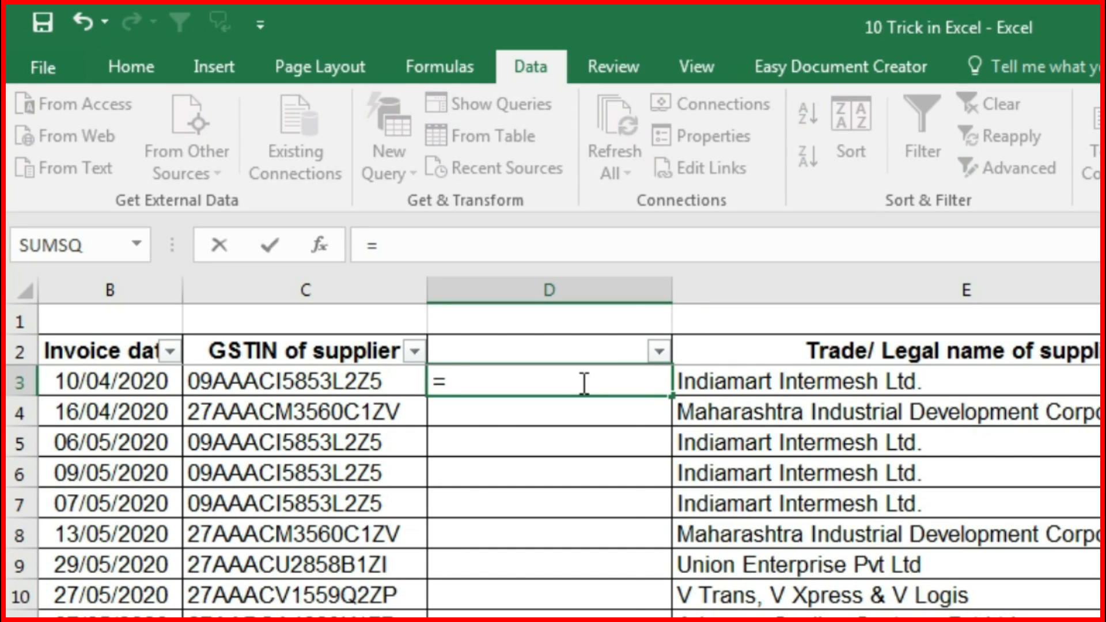
type("lef")
key("Tab")
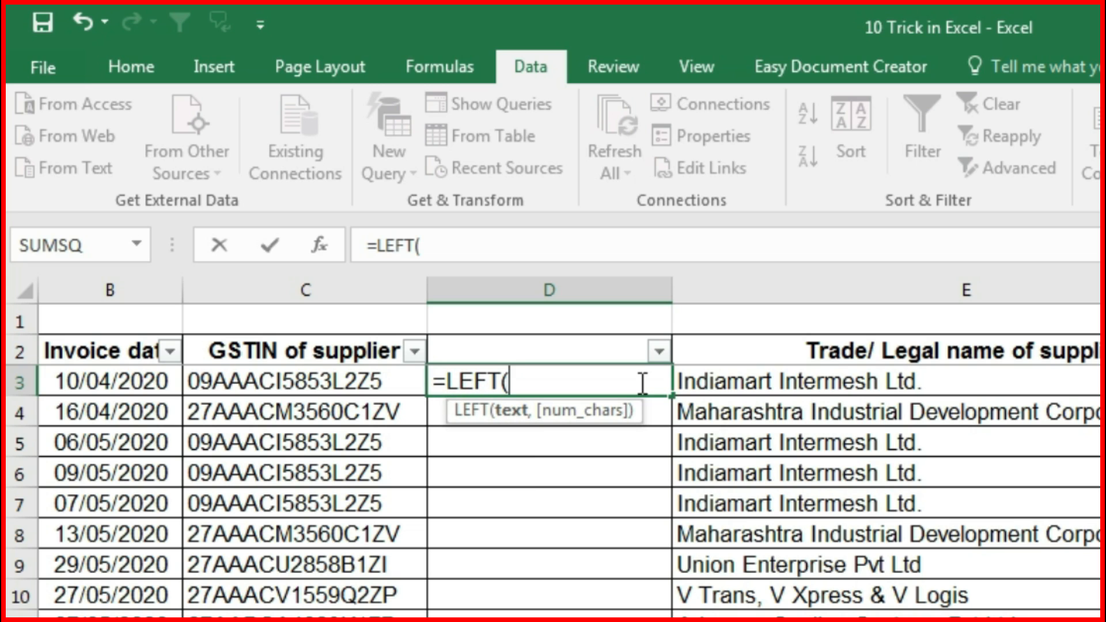
left_click(208, 380)
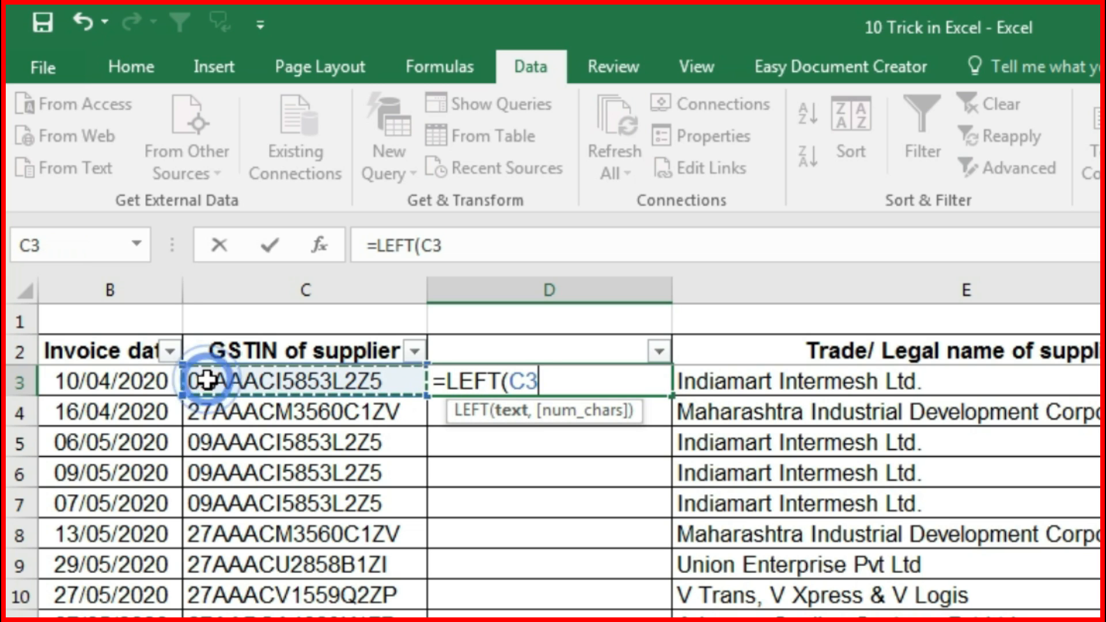
type(",")
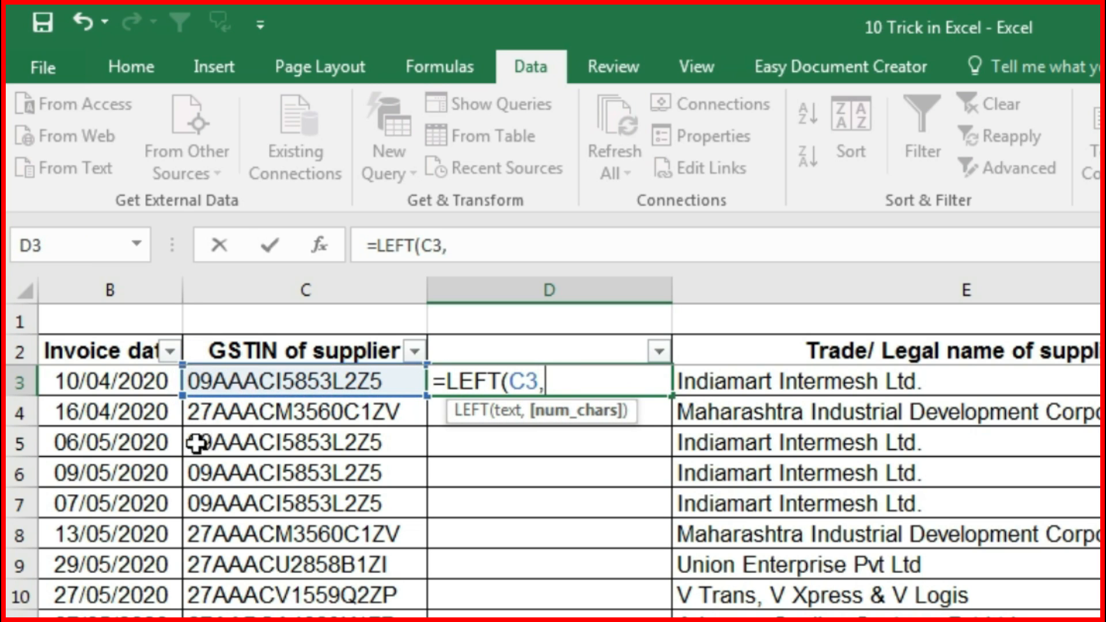
type("2)")
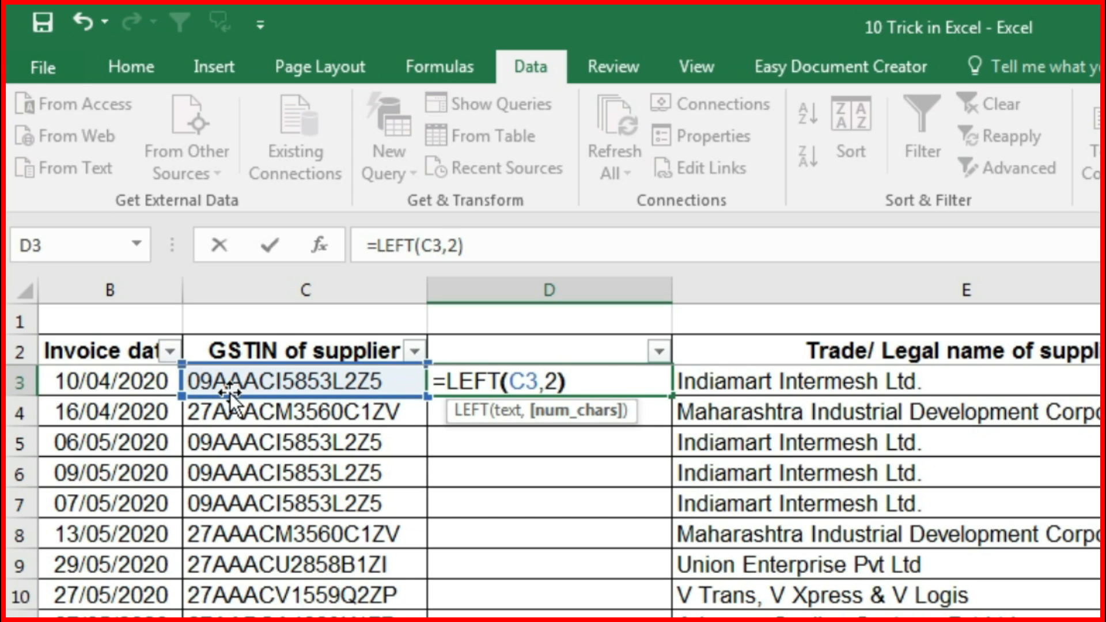
key("Return")
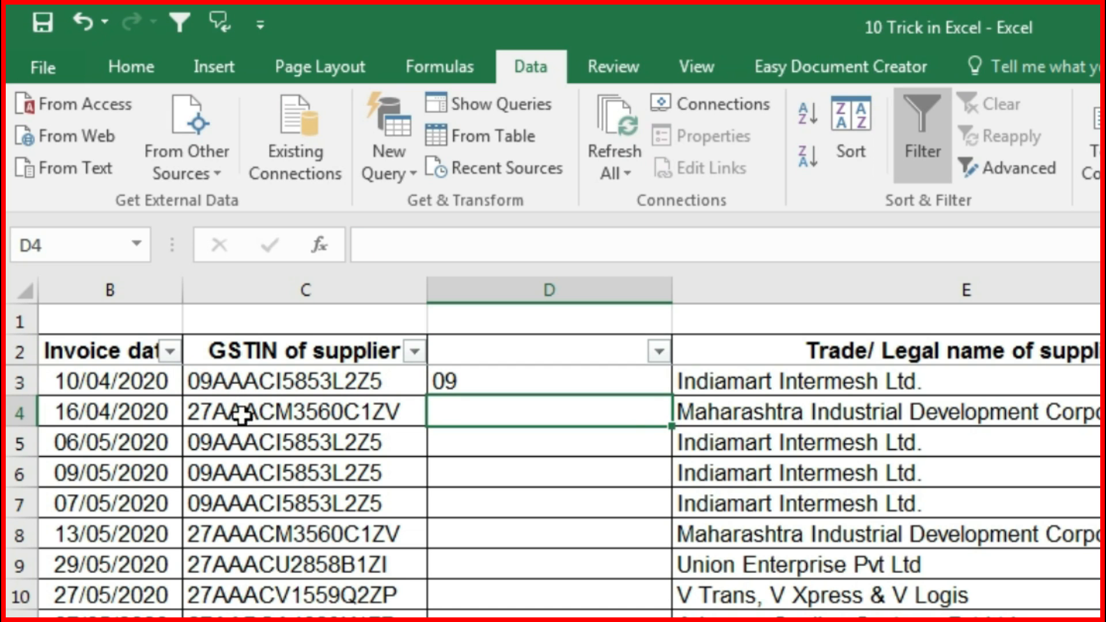
Copy the D3 formula to every invoice row of column D, through row 1536.
left_click(481, 385)
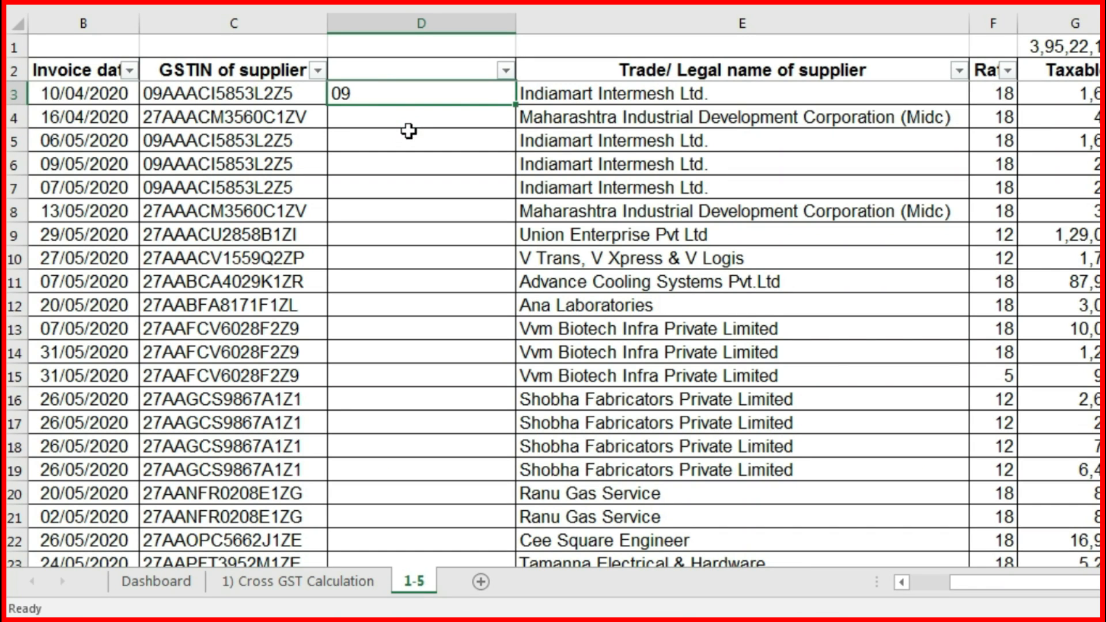
key("ctrl+c")
key("Left")
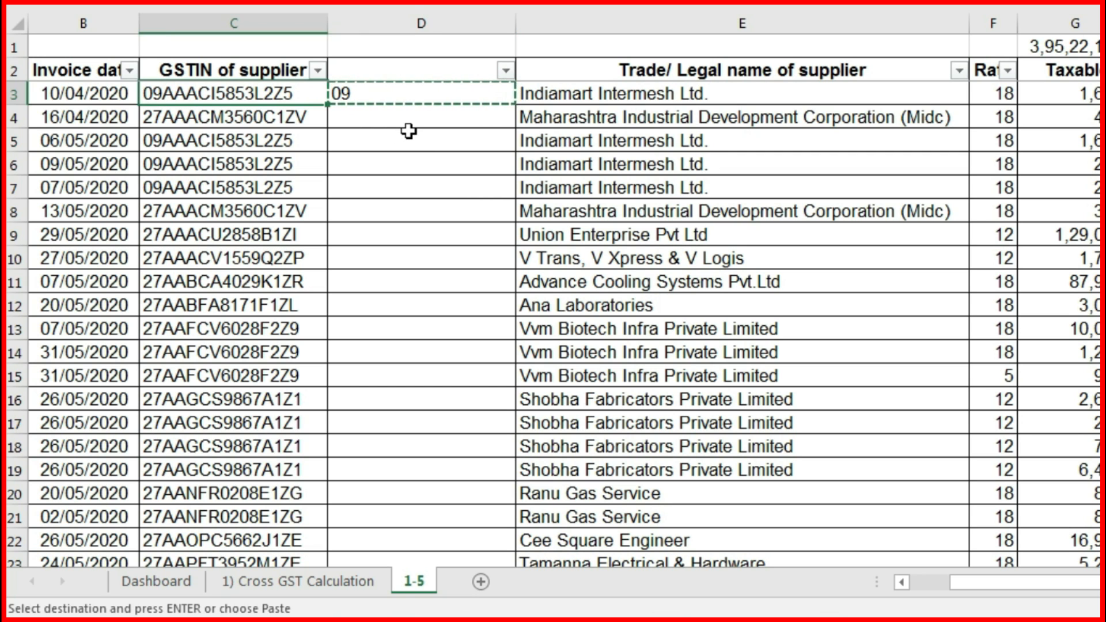
key("ctrl+Down")
key("Right")
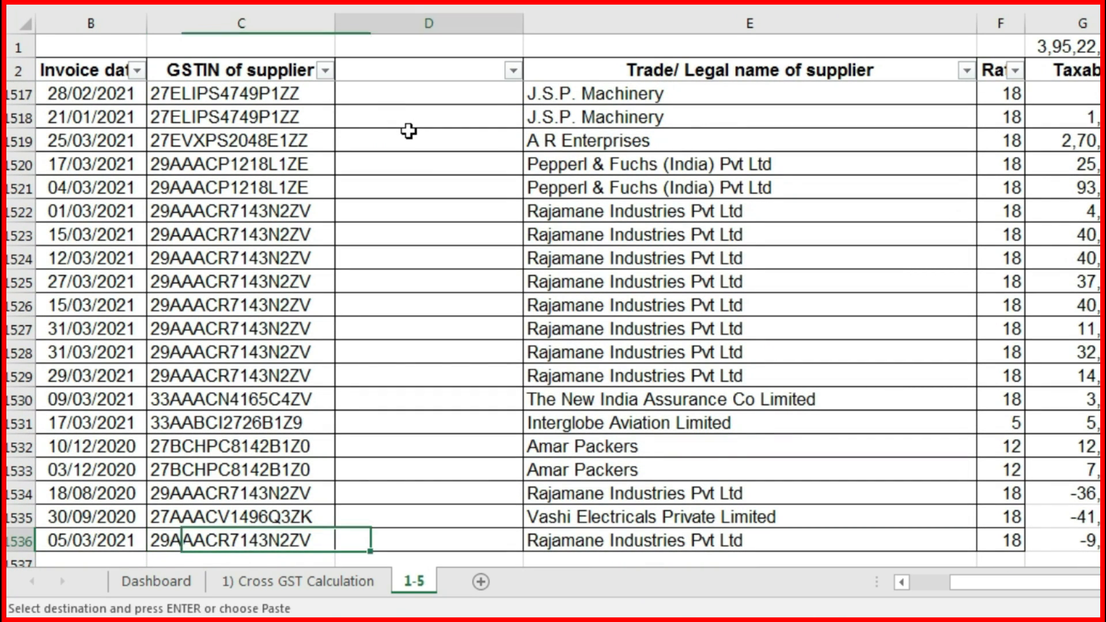
key("ctrl+shift+Up")
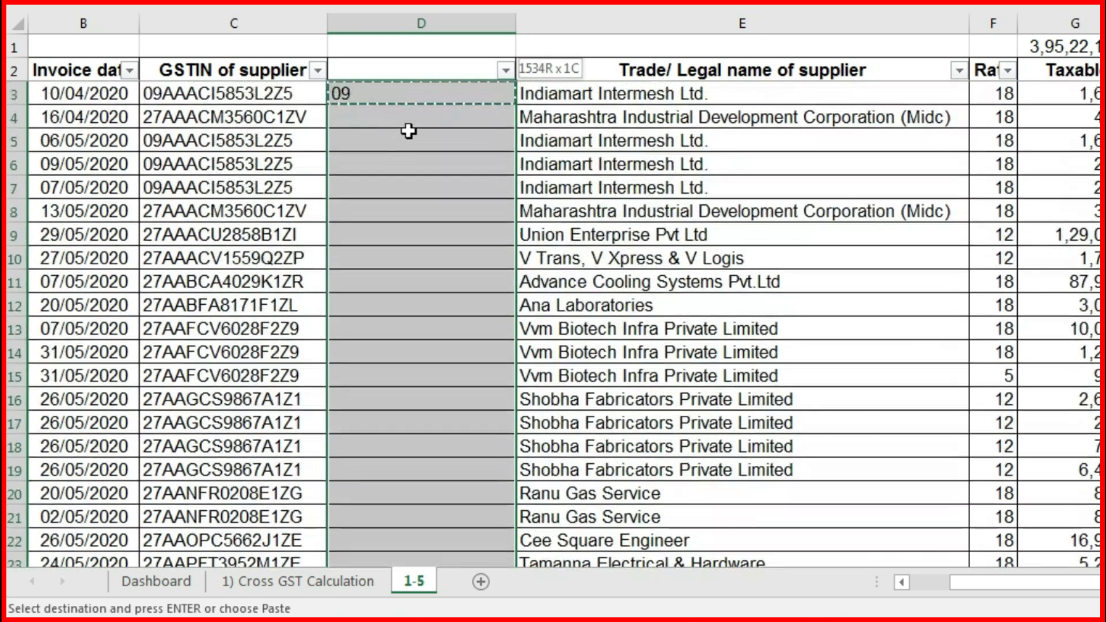
key("ctrl+v")
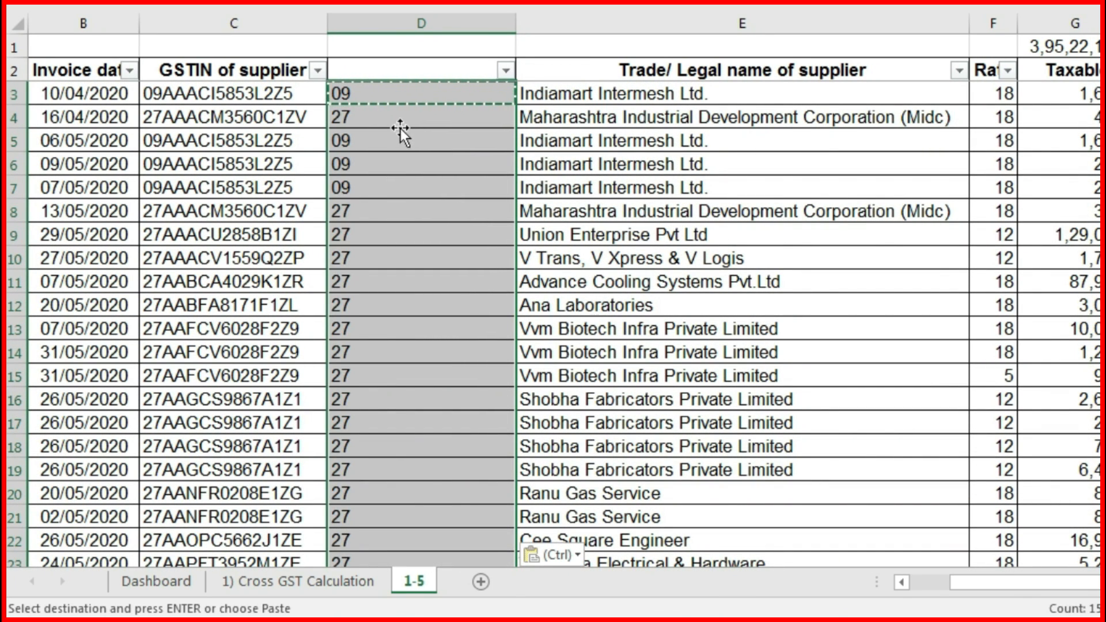
left_click(398, 117)
left_click(399, 170)
left_click(399, 219)
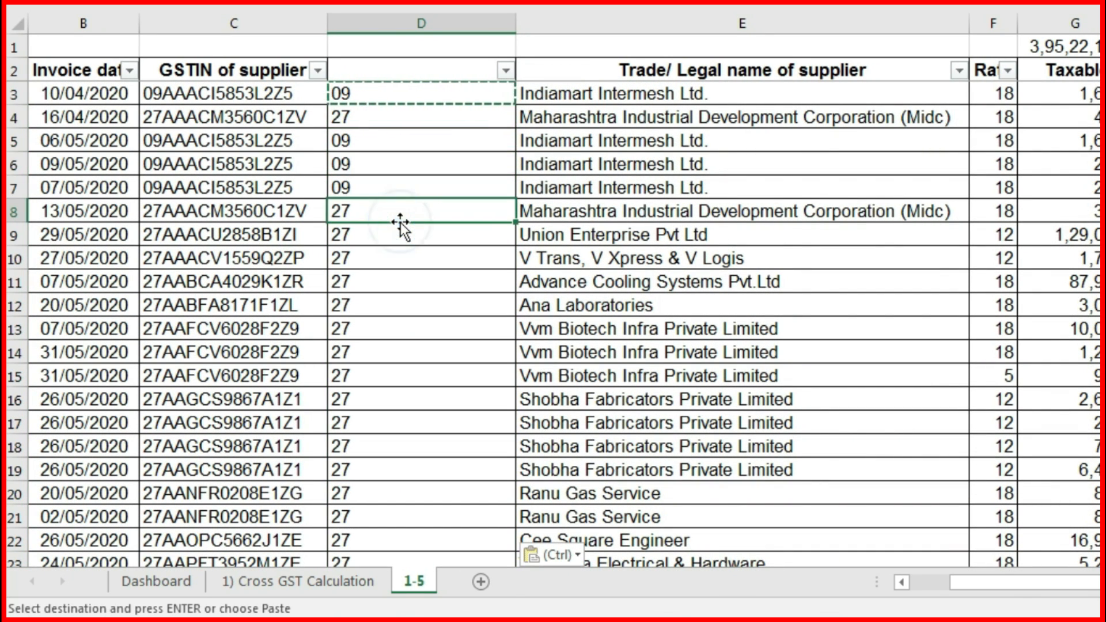
Filter column D to state code 27 only and check the CGST and SGST subtotals.
left_click(504, 71)
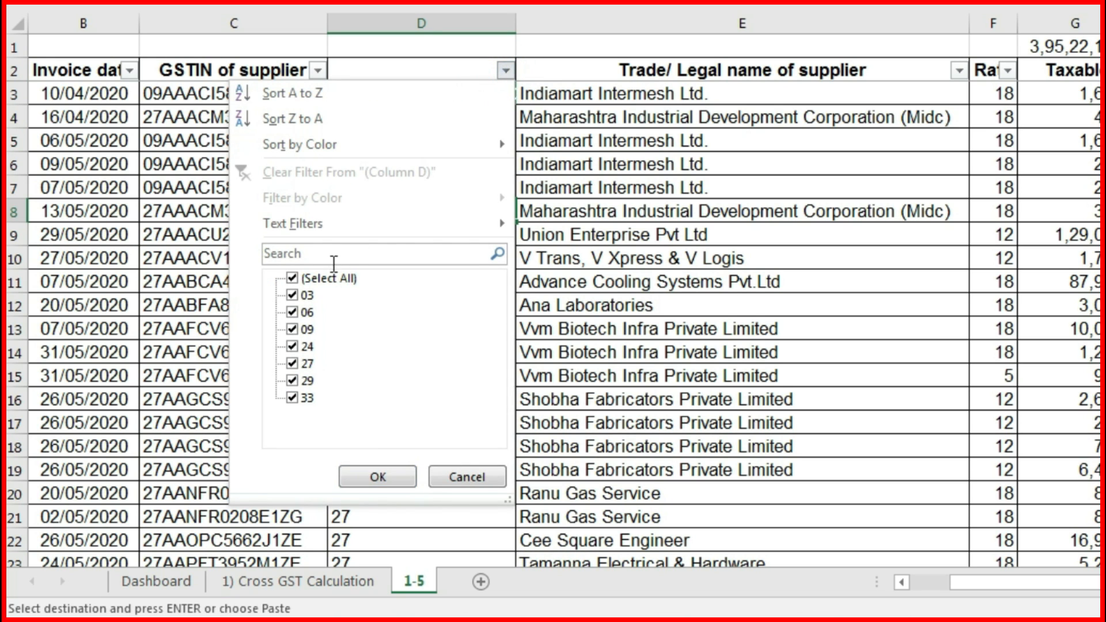
left_click(313, 278)
left_click(294, 362)
left_click(377, 475)
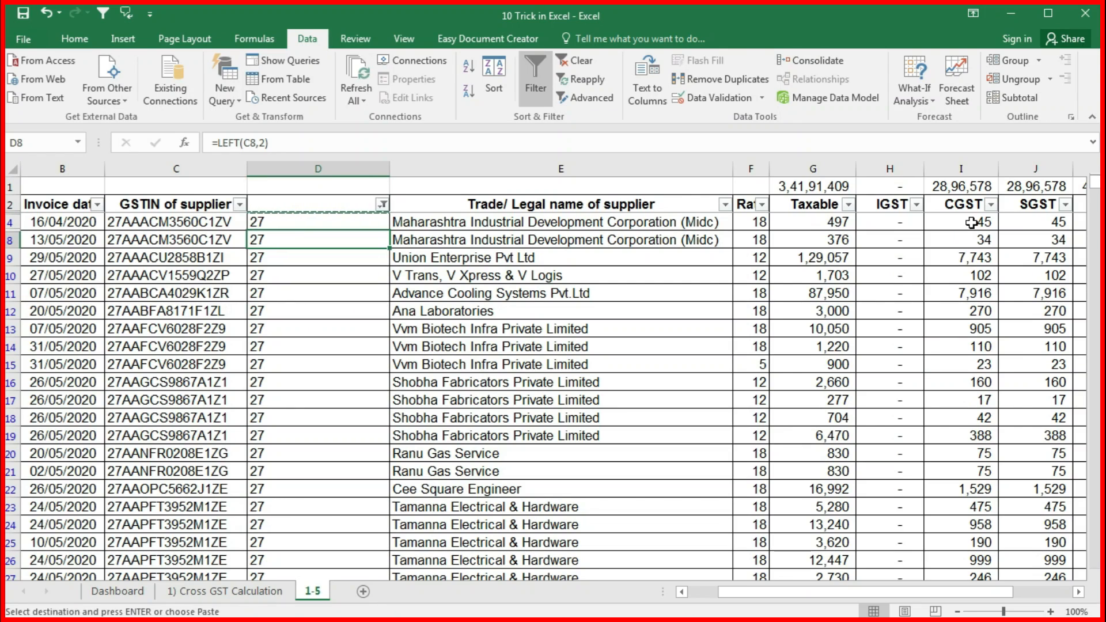
left_click(963, 186)
left_click(1039, 185)
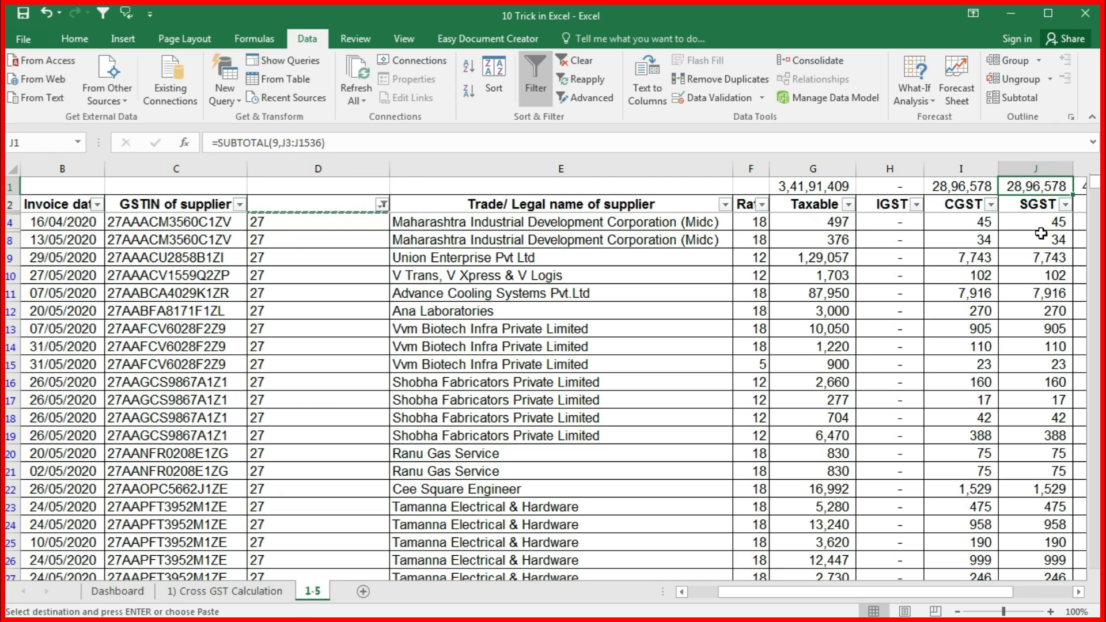
Change the column D filter to every state code except 27 and check the IGST subtotal.
left_click(382, 205)
left_click(231, 363)
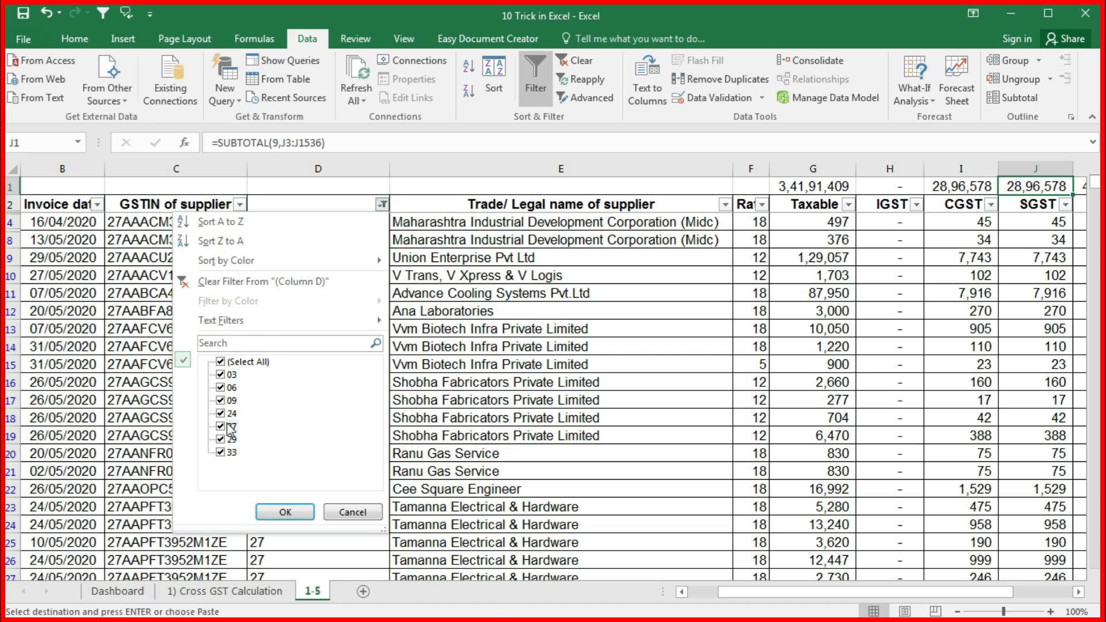
left_click(284, 512)
left_click_drag(892, 186, 881, 257)
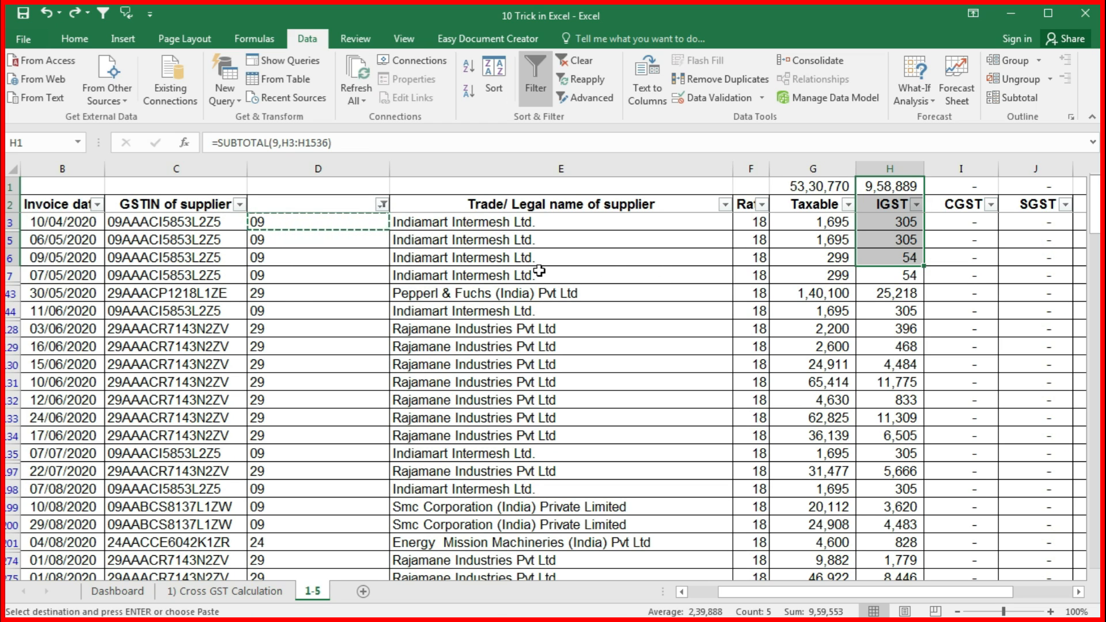
Clear the state-code filter from the invoice table and look over the first supplier names.
key("alt")
key("a")
key("c")
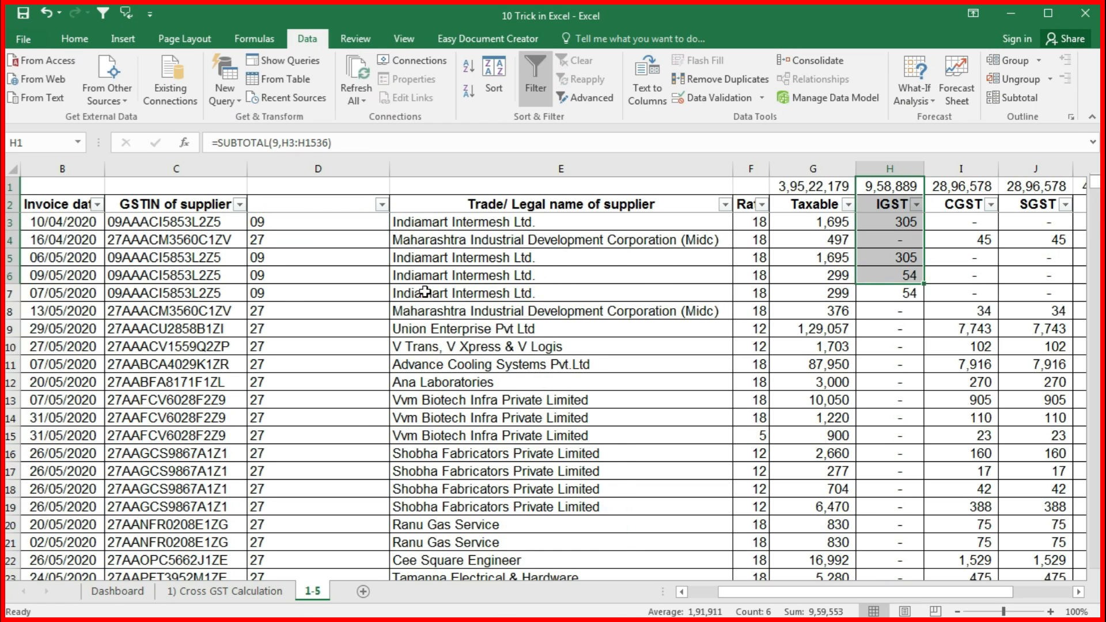
left_click_drag(455, 223, 455, 276)
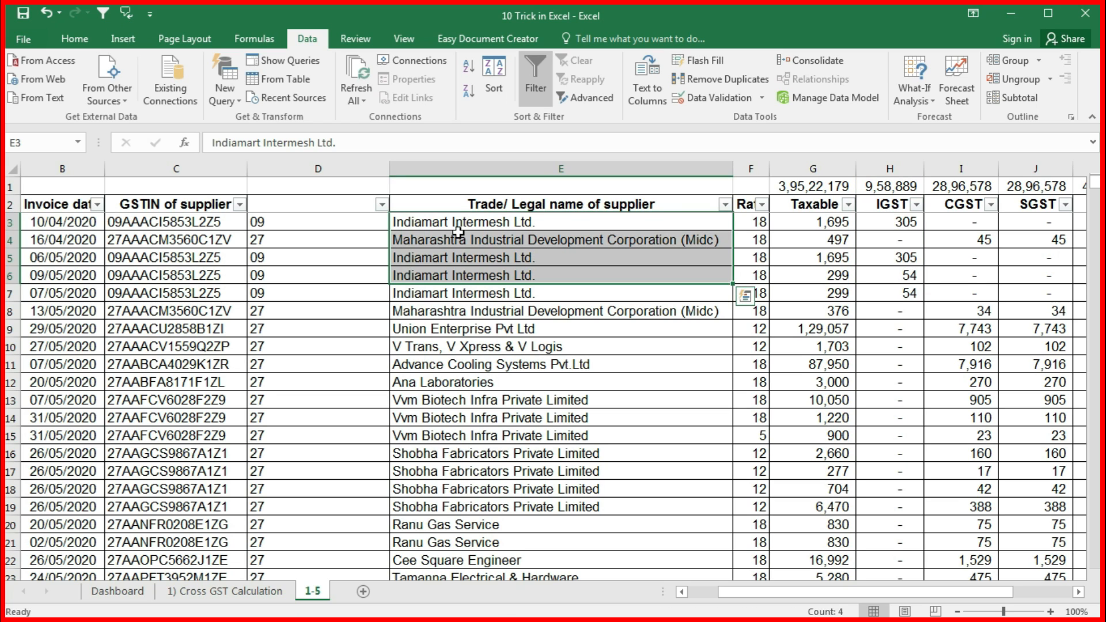
left_click_drag(454, 222, 455, 263)
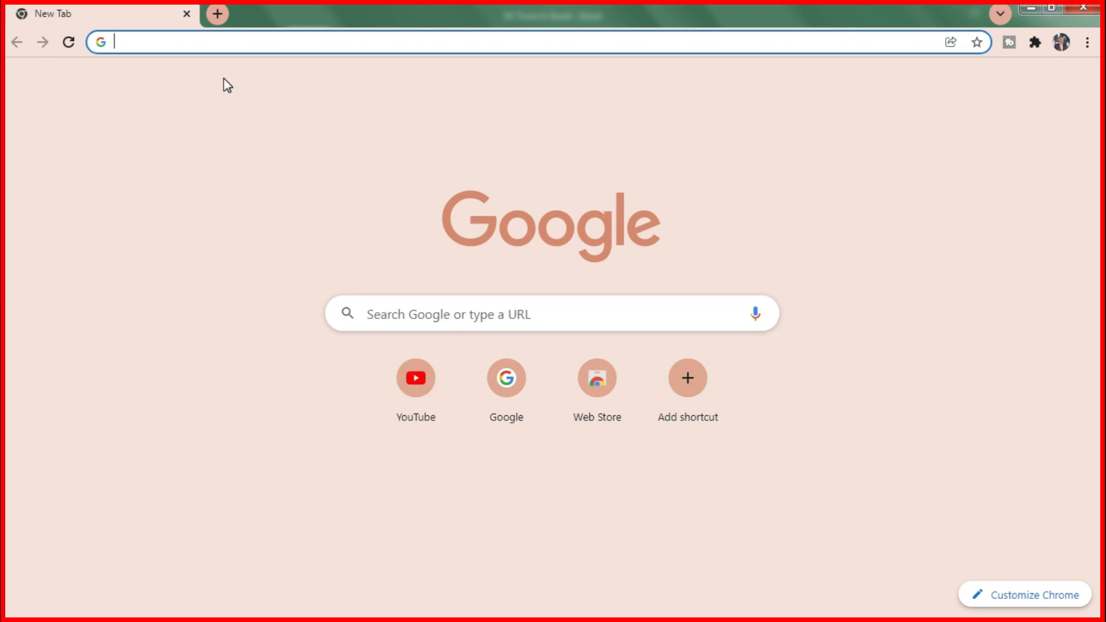
In Chrome, search for "gst state code list wit place of supply" and copy the state code table from the Masters India result.
type("g")
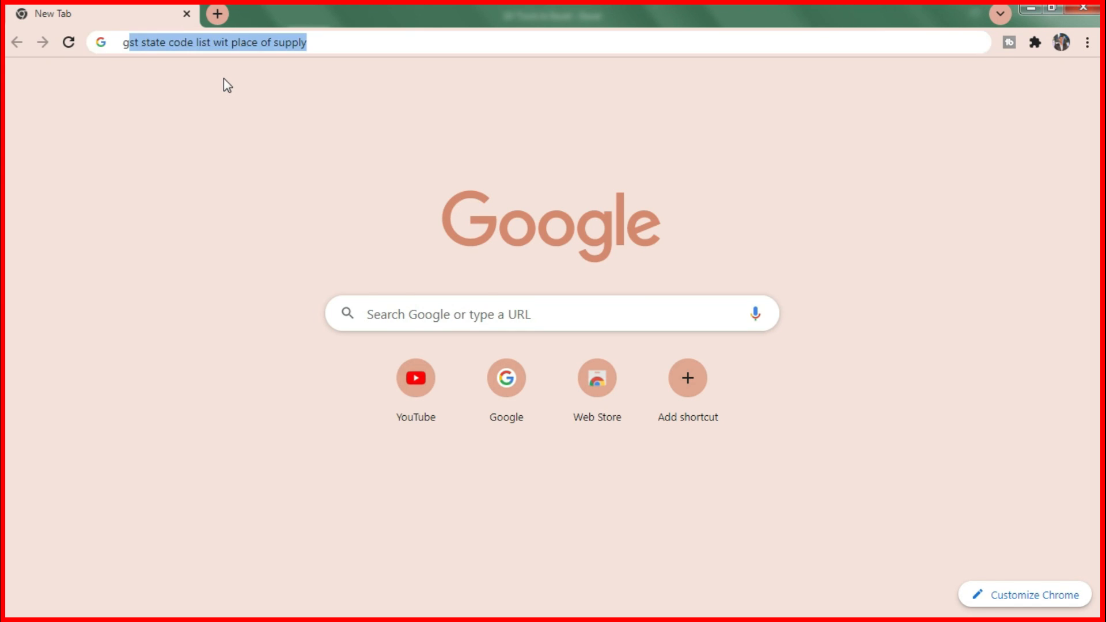
type("st st")
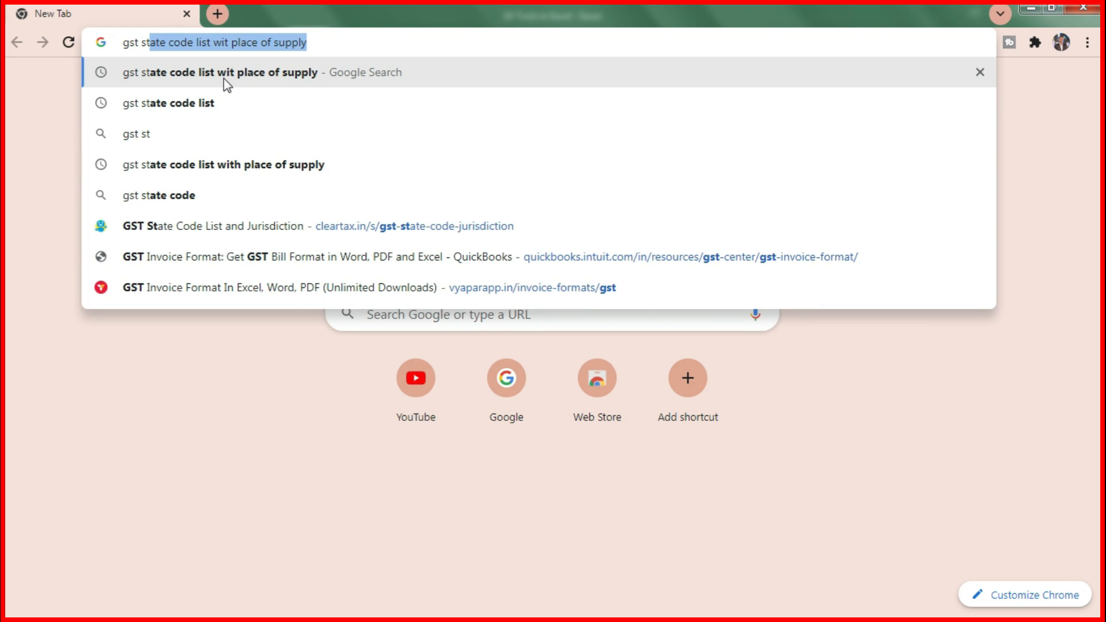
left_click(224, 78)
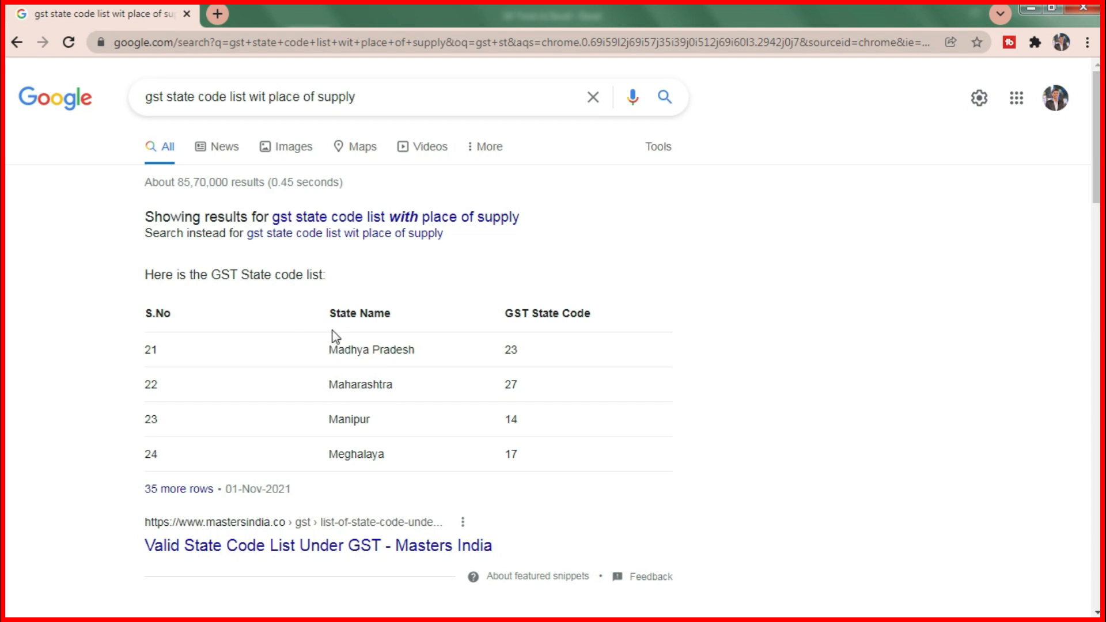
left_click(287, 551)
left_click_drag(122, 217, 598, 293)
Switch back to the Excel workbook, add a new sheet, and paste the copied state code table at C3 as plain text.
key("alt+Tab")
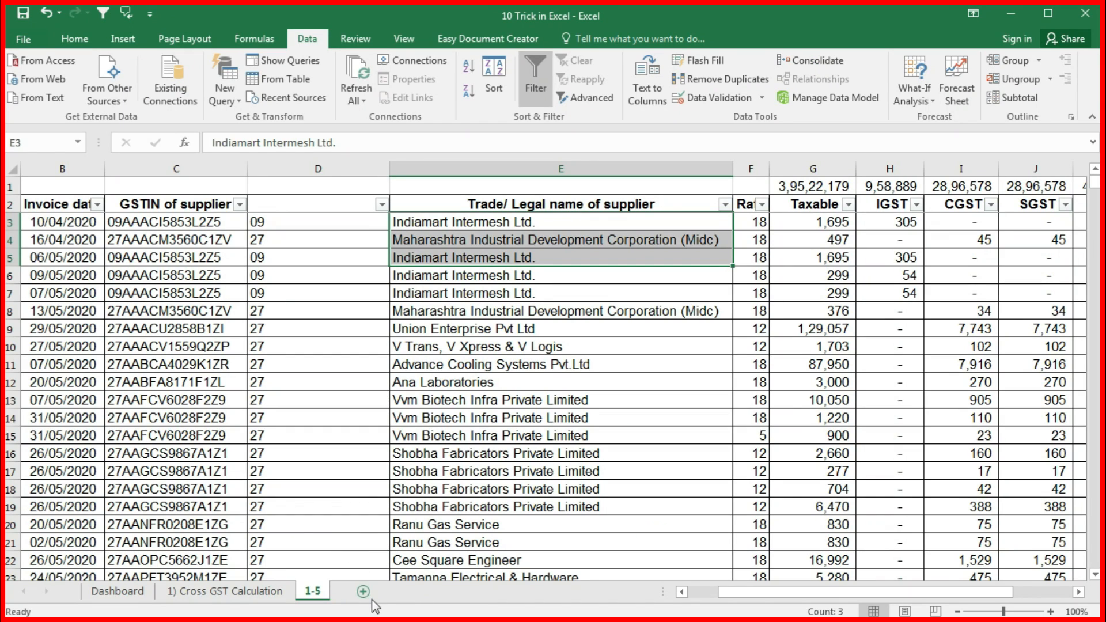
left_click(367, 593)
left_click(147, 217)
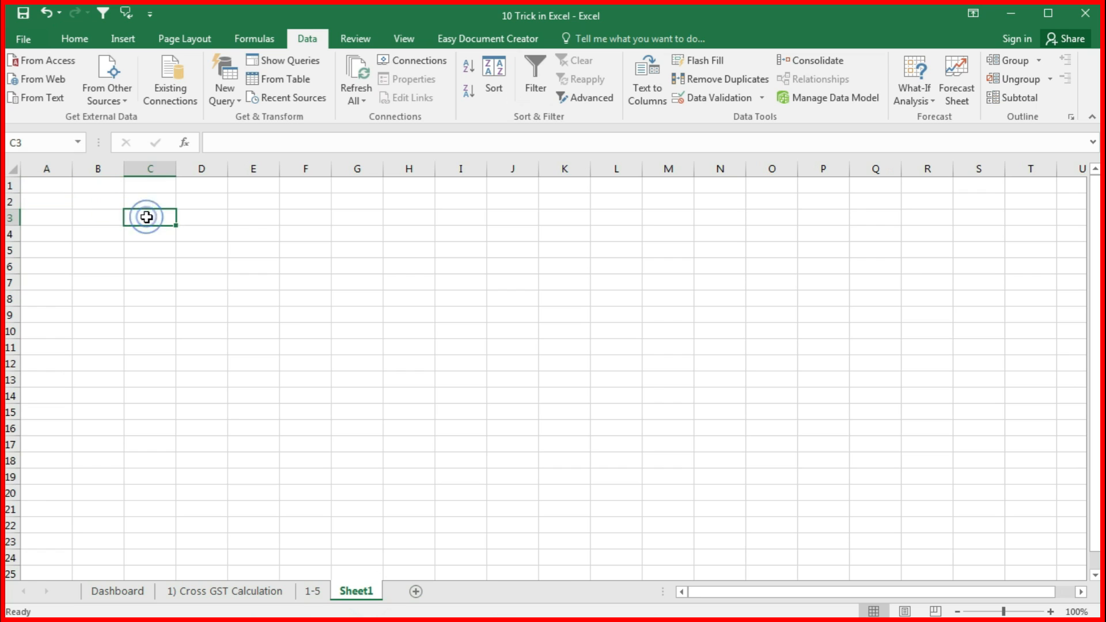
key("ctrl+alt+v")
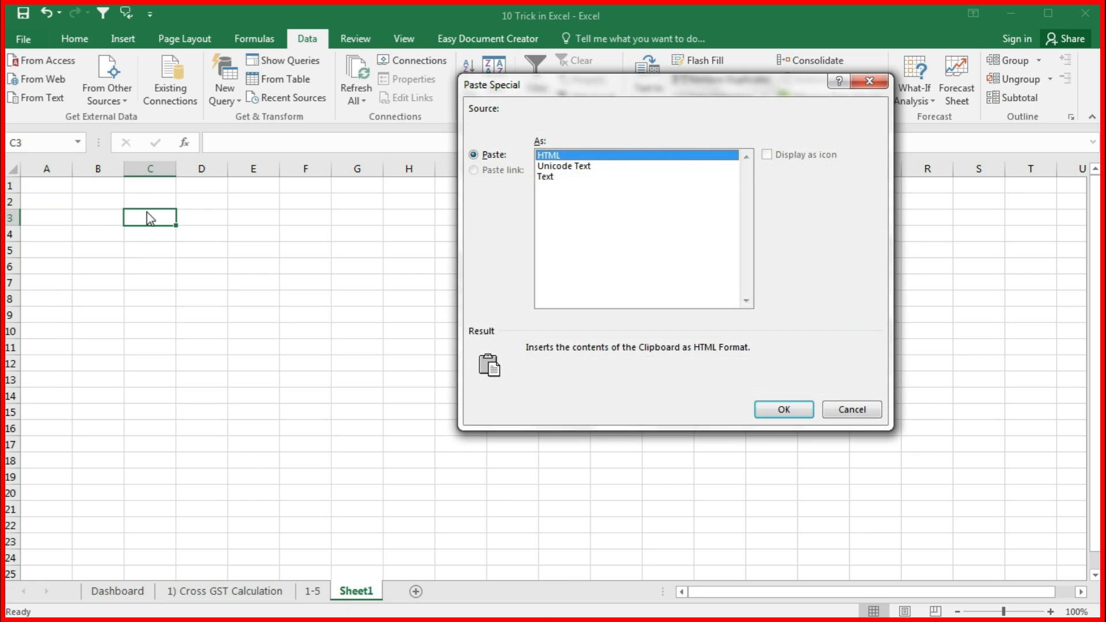
left_click(554, 177)
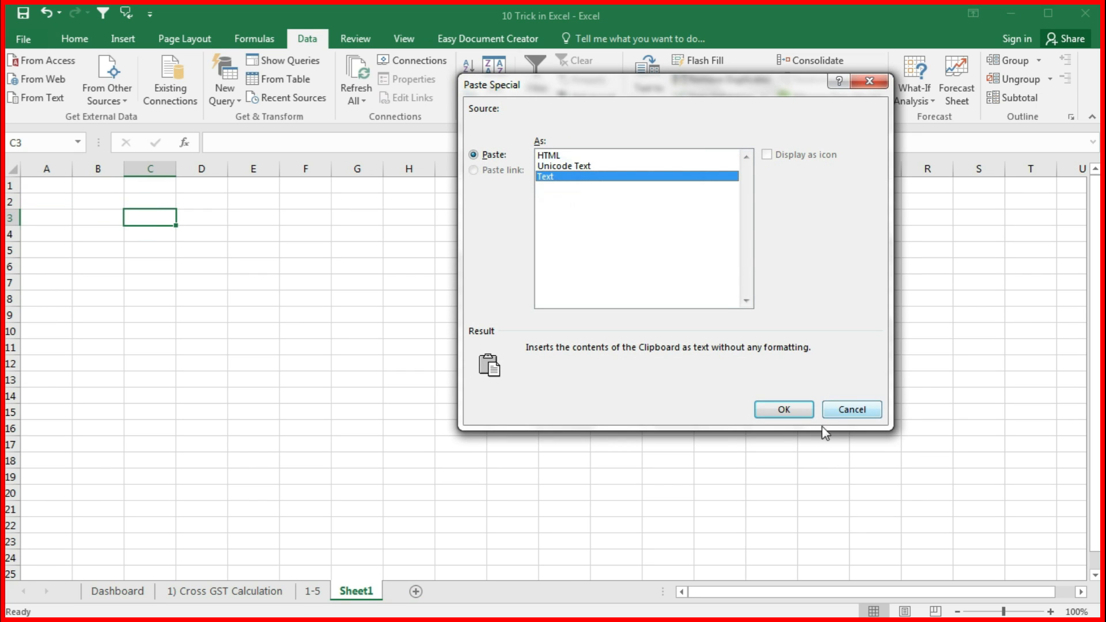
left_click(784, 410)
Copy the GST State Code column in Sheet1 and insert the copy directly before the State Name column.
left_click_drag(429, 218, 442, 341)
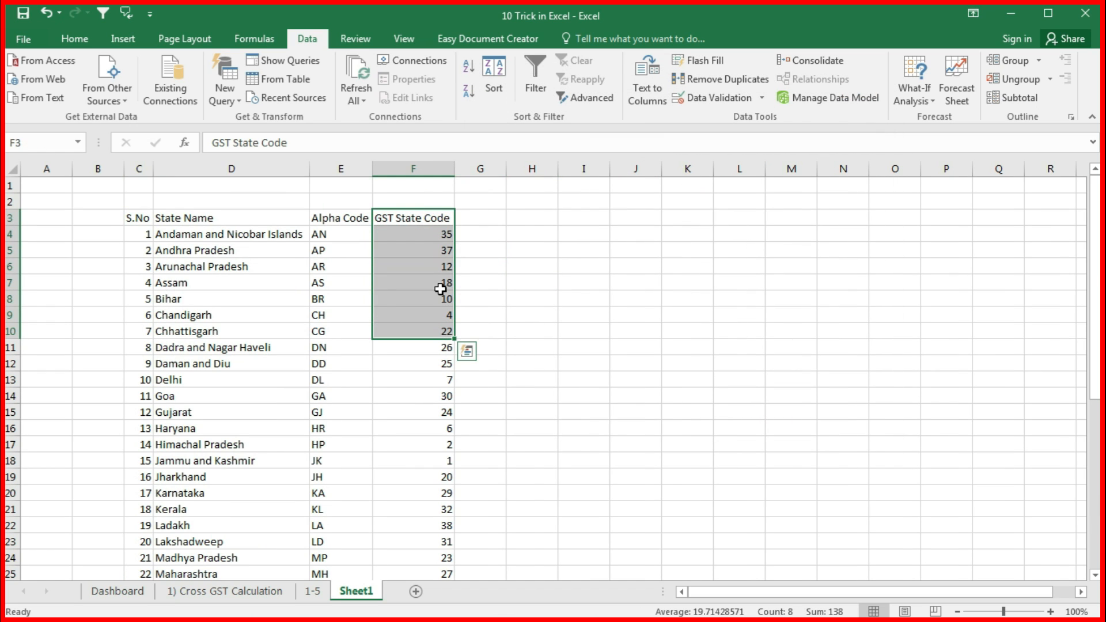
left_click(421, 167)
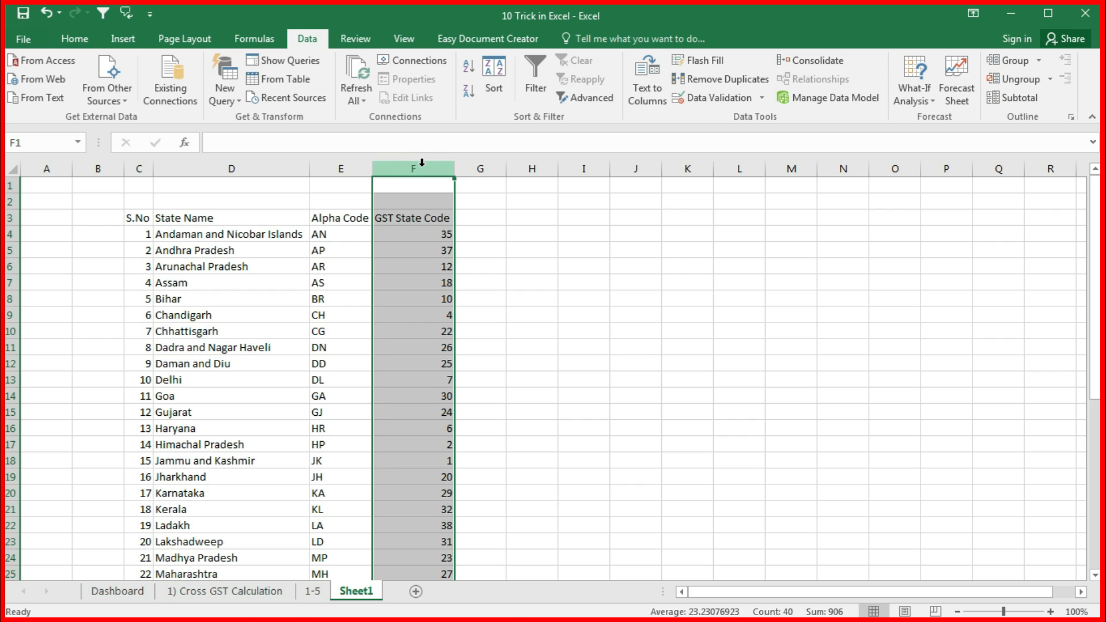
key("ctrl+c")
left_click(230, 168)
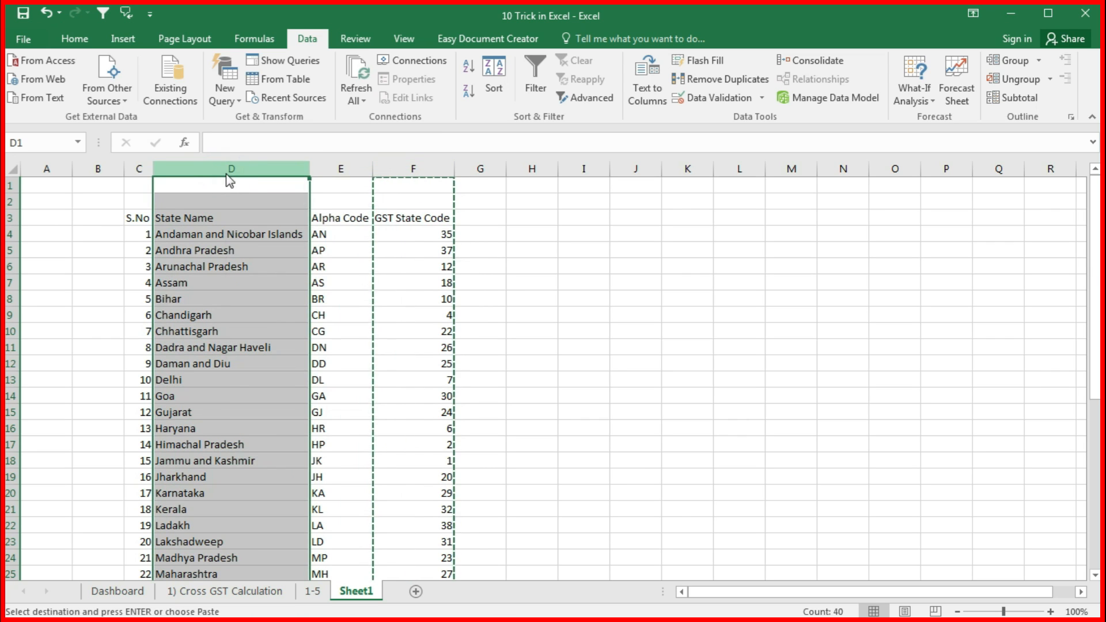
right_click(230, 173)
left_click(285, 286)
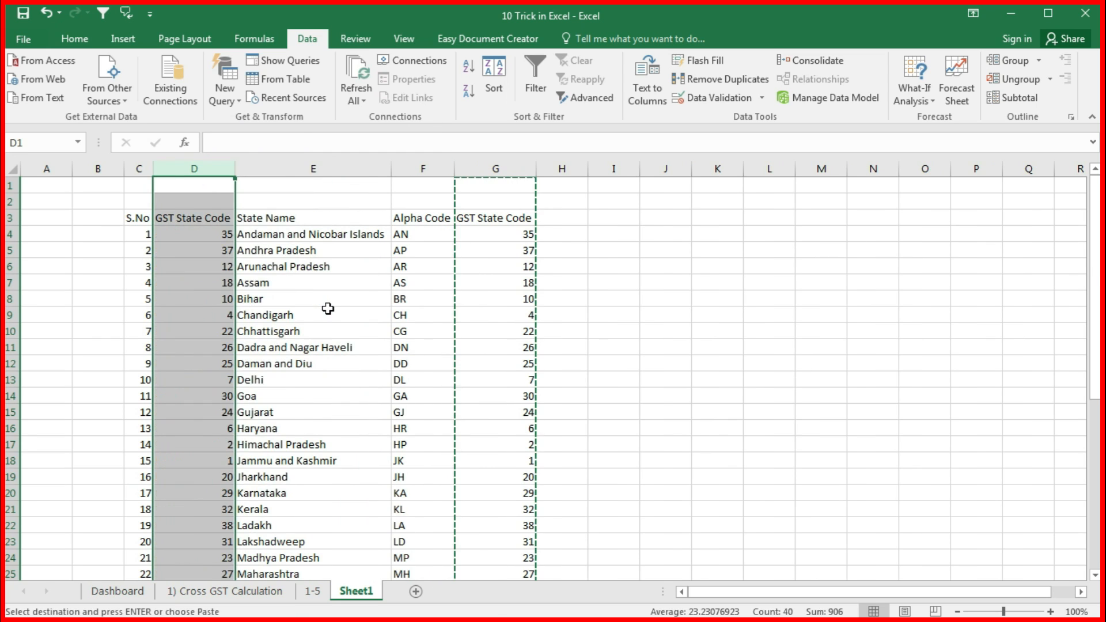
left_click(327, 309)
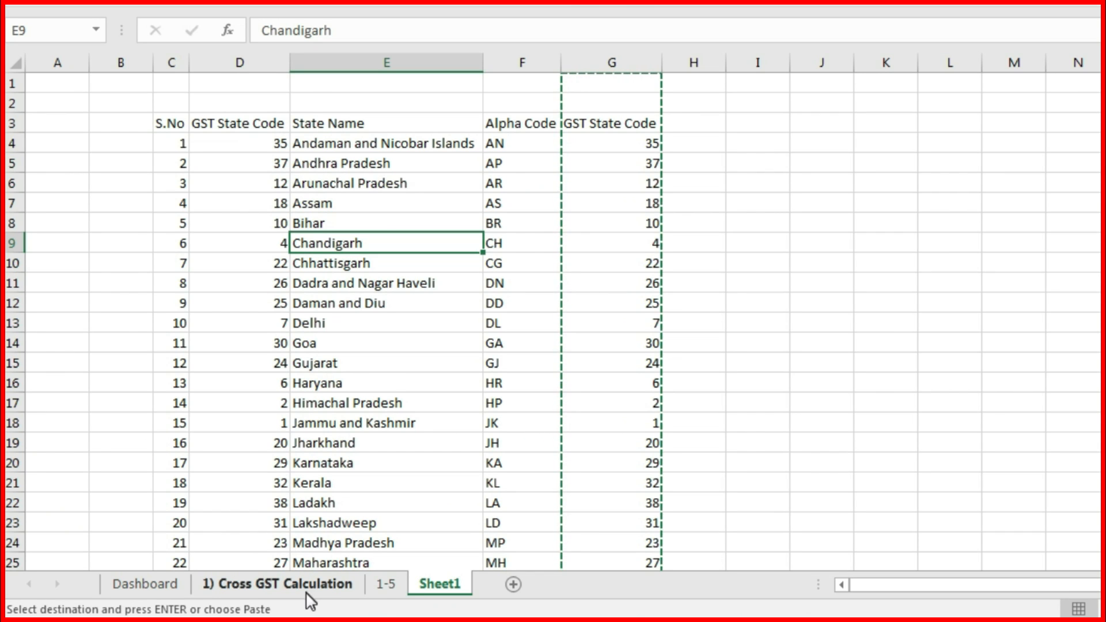
On sheet 1-5, insert a blank column before the Trade/Legal name of supplier column.
left_click(386, 584)
left_click(578, 60)
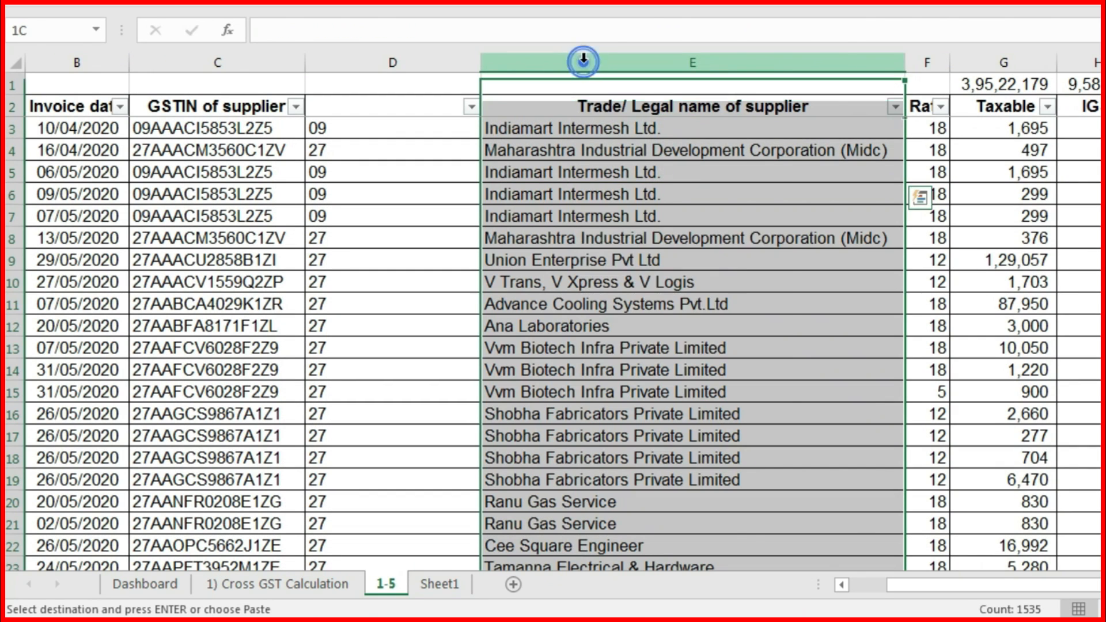
right_click(584, 65)
left_click(631, 201)
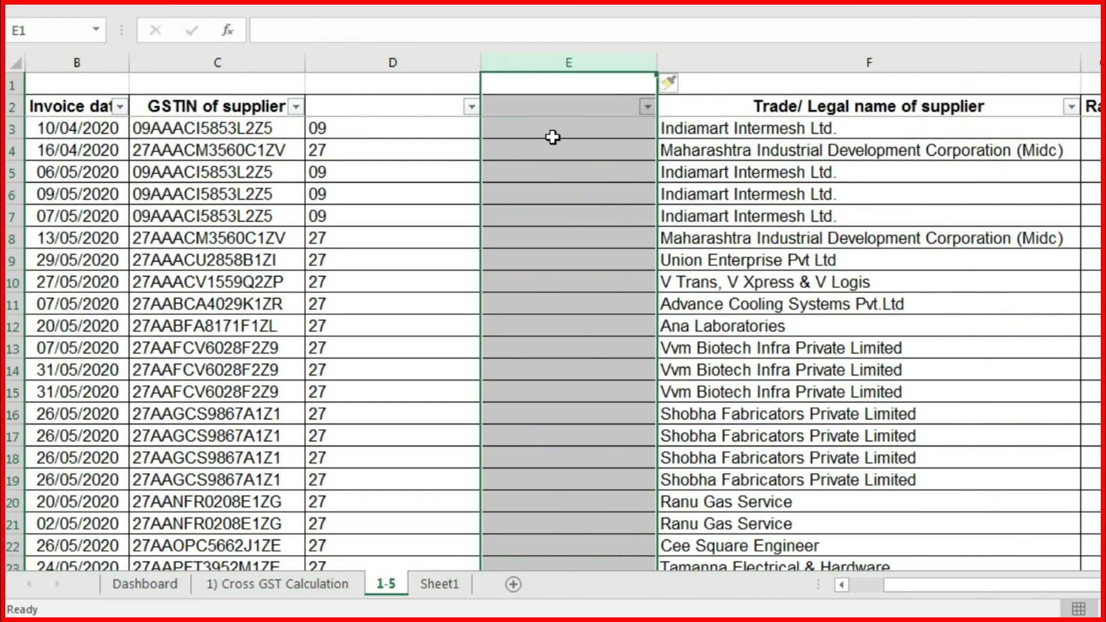
Replace the LEFT formulas in column D with their values using Paste Special.
left_click(392, 172)
left_click(373, 209)
left_click(366, 173)
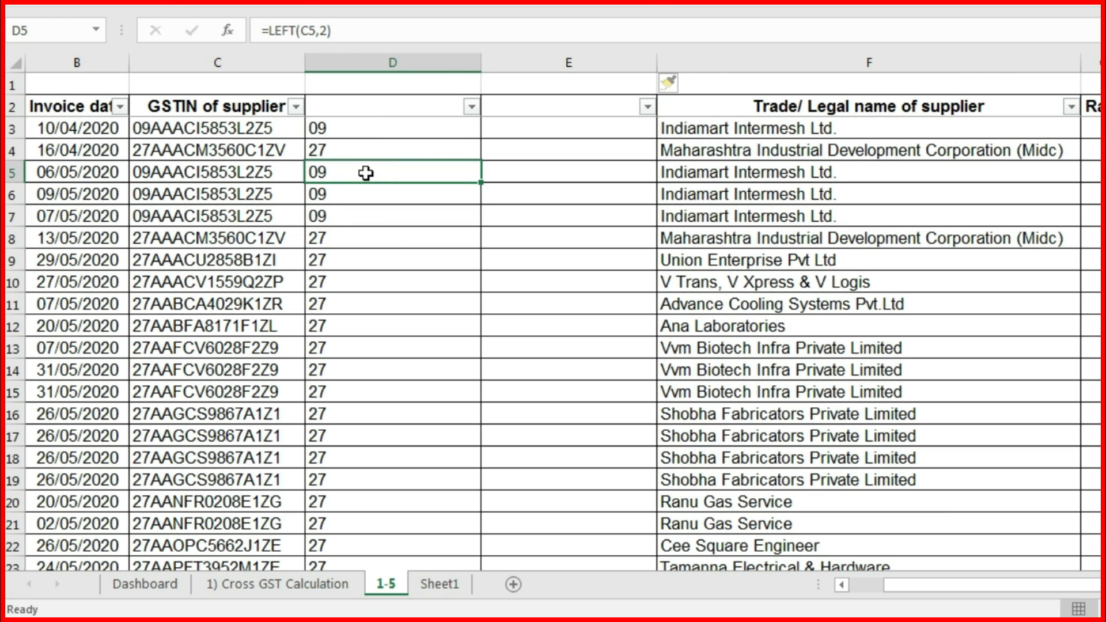
key("ctrl+shift+Down")
key("ctrl+space")
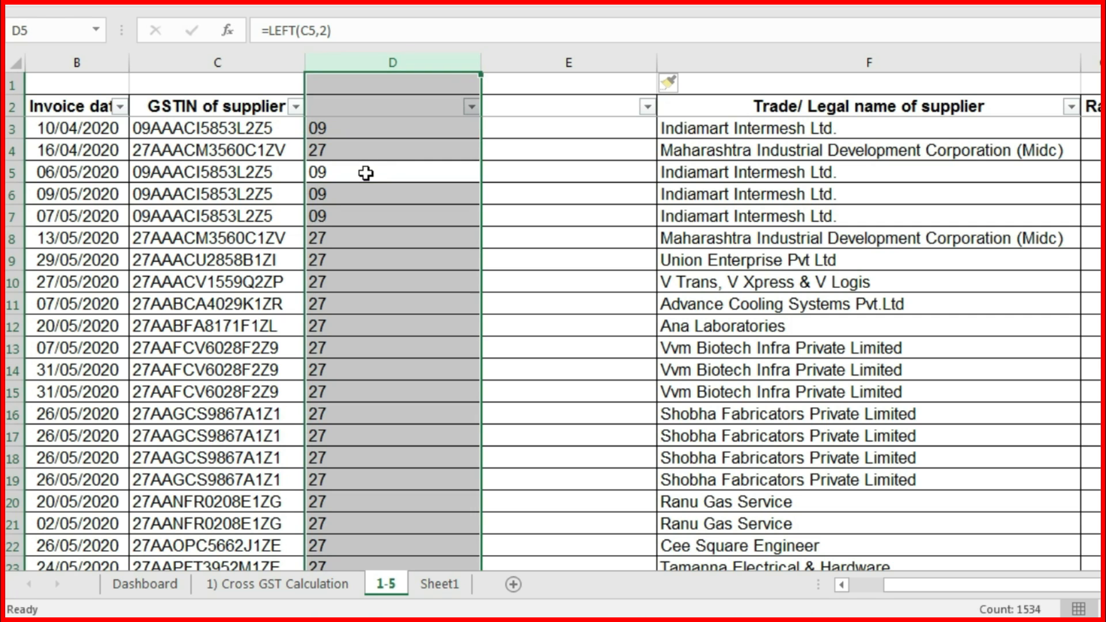
key("ctrl+c")
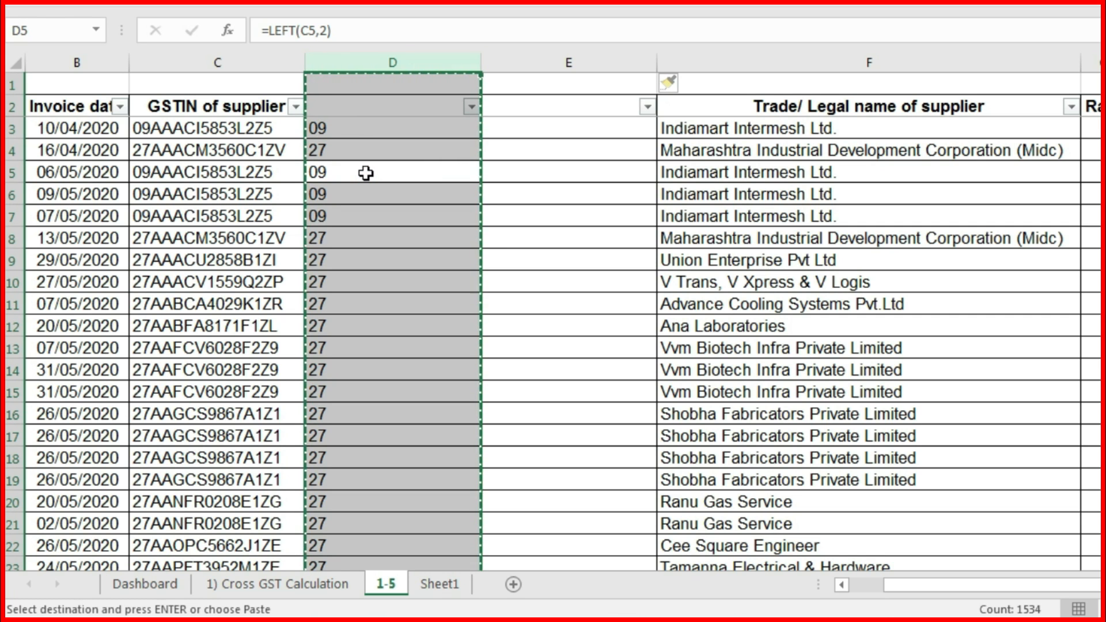
key("ctrl+alt+v")
key("v")
key("Return")
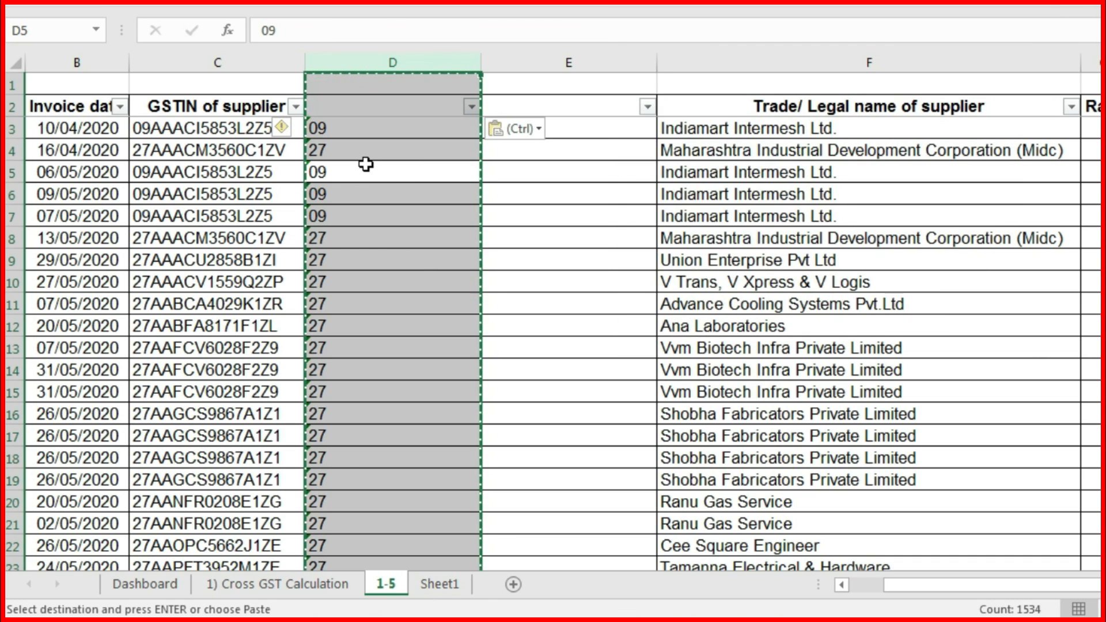
key("Escape")
Convert the text state codes in column D, from D3 down to the last row, to numbers.
left_click(354, 133)
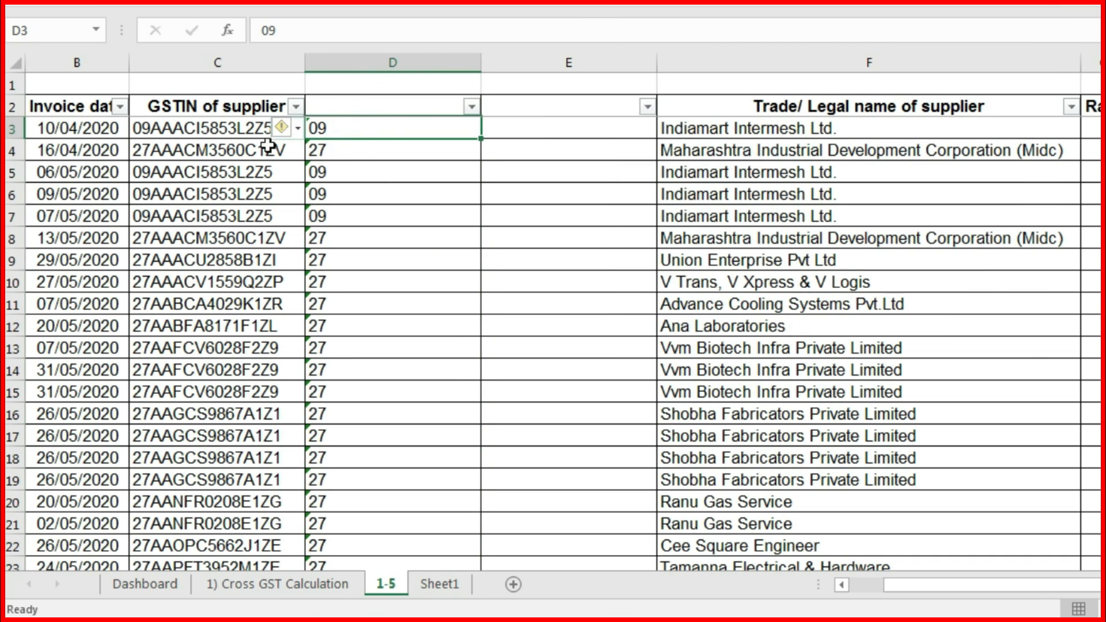
left_click(654, 155)
left_click(386, 127)
key("ctrl+shift+Down")
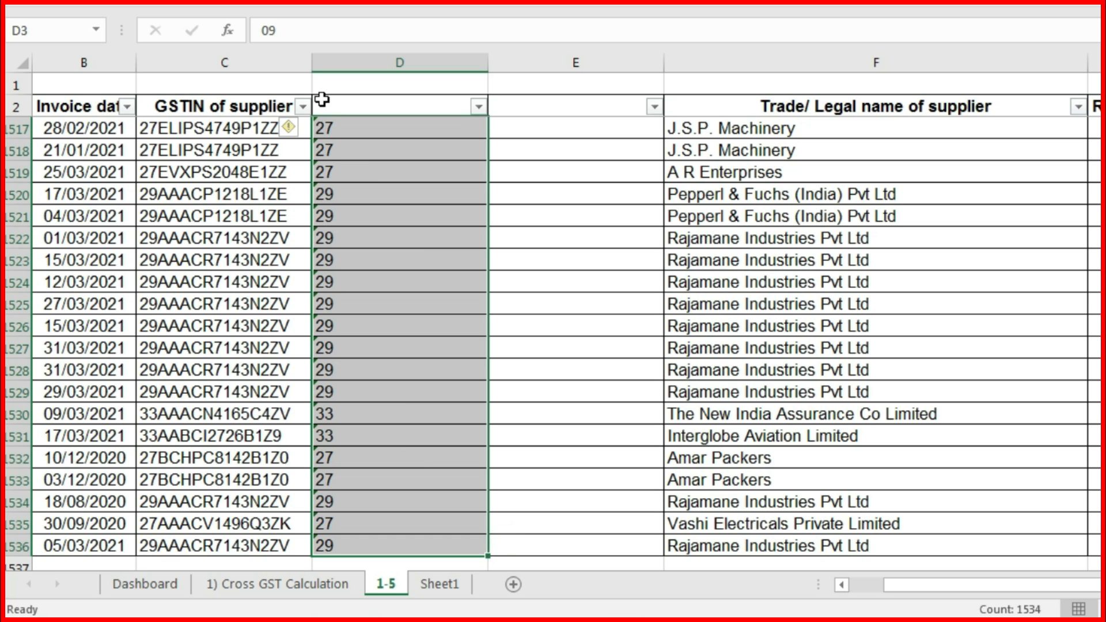
key("ctrl+BackSpace")
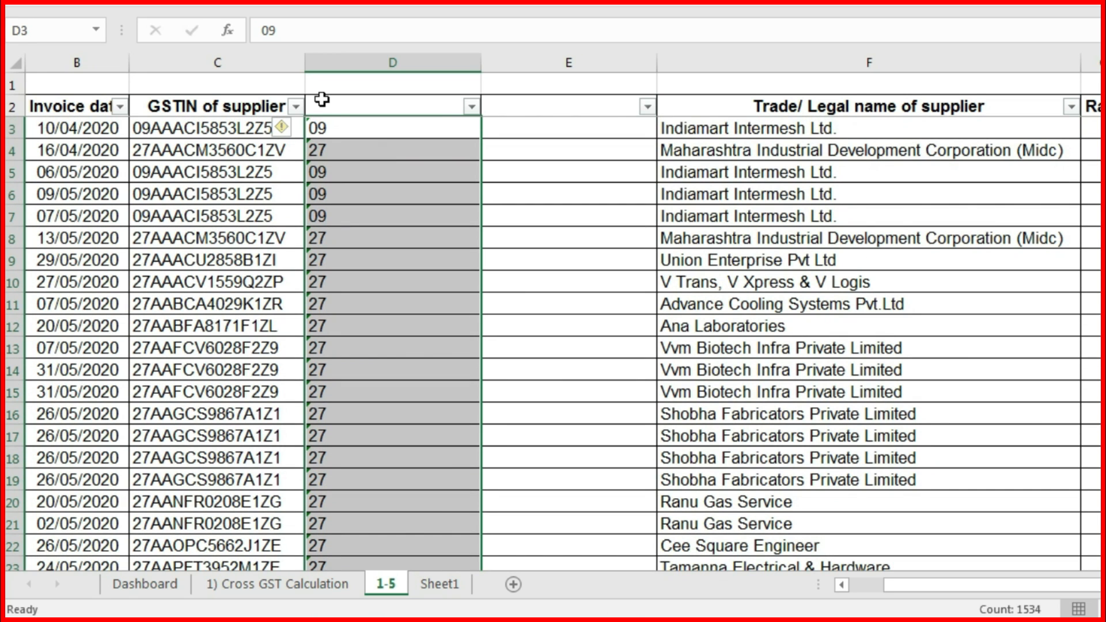
left_click(283, 125)
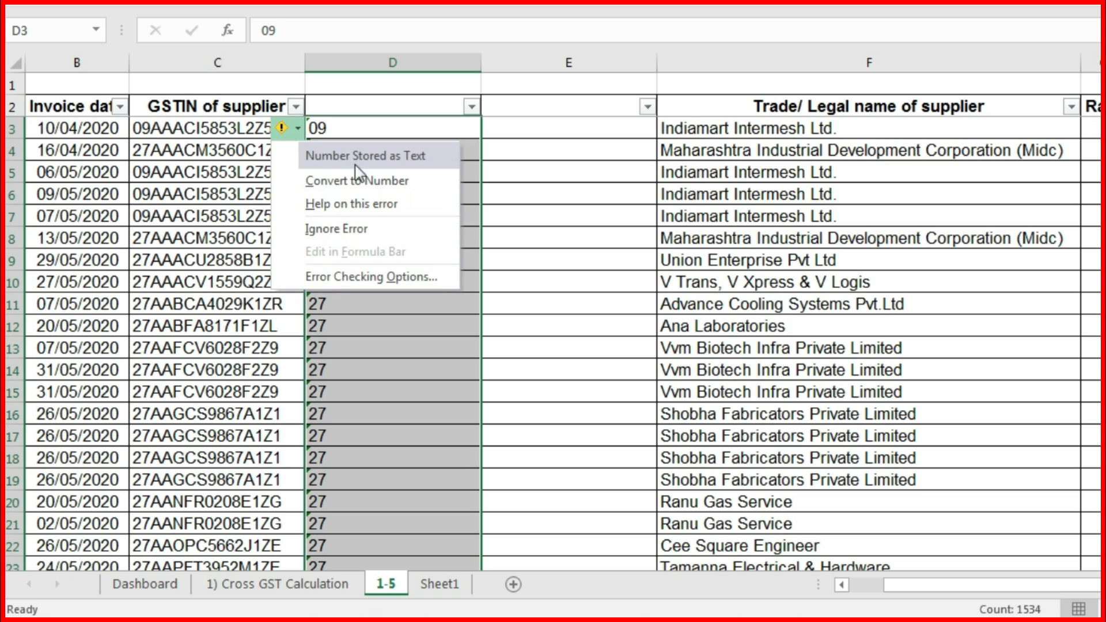
left_click(359, 182)
left_click_drag(449, 135, 460, 224)
left_click(465, 173)
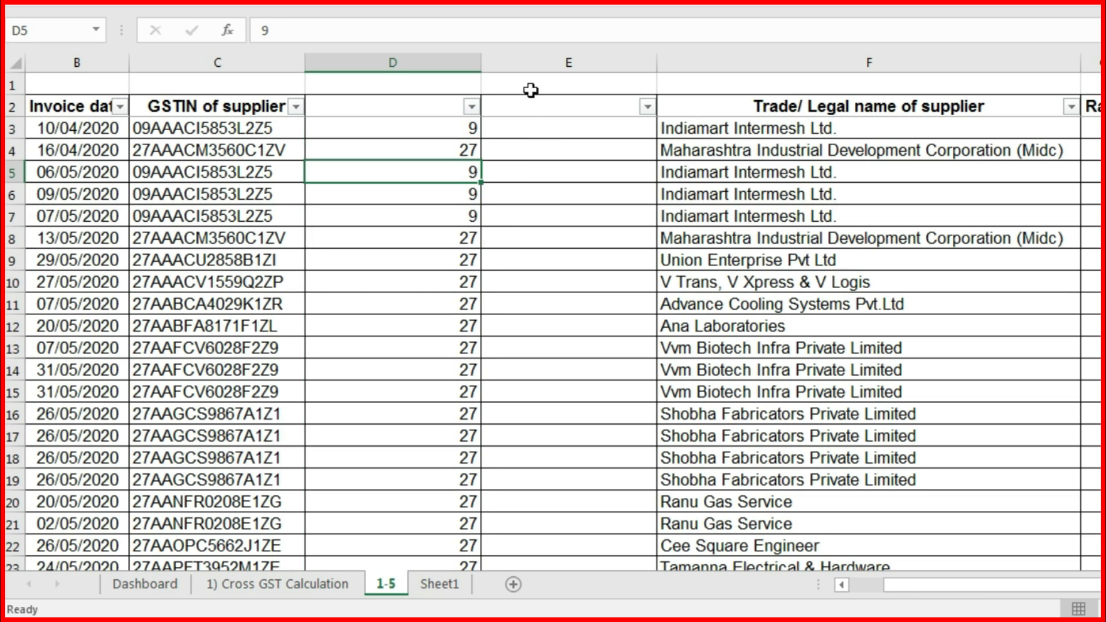
Start a VLOOKUP formula in E3 with the absolute range $D$3:$D$1536 as its lookup value.
left_click(520, 127)
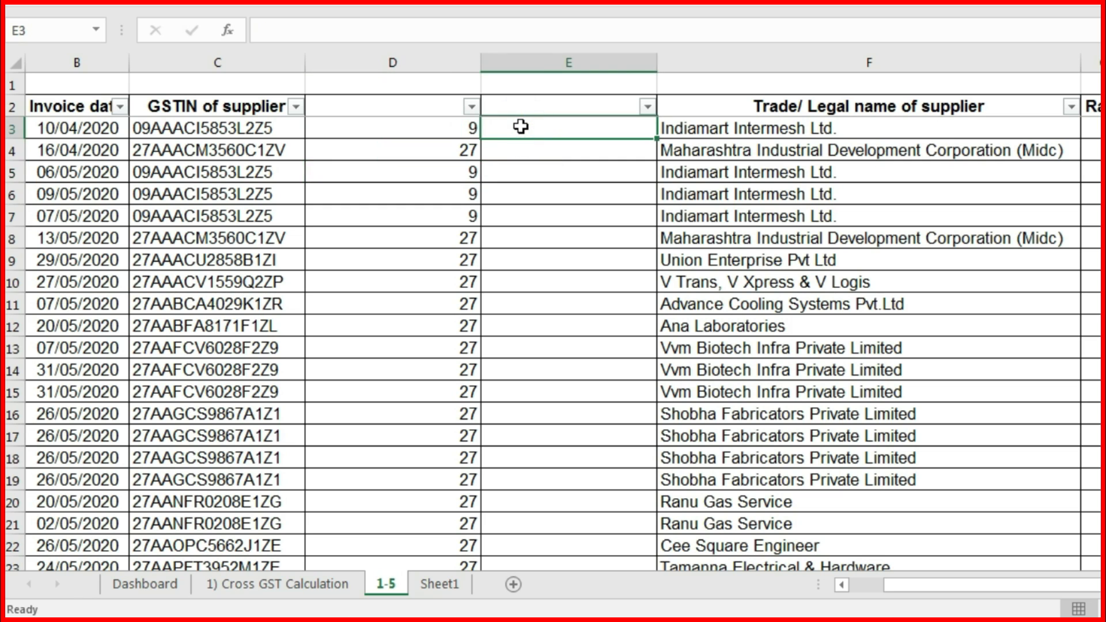
type("=vl")
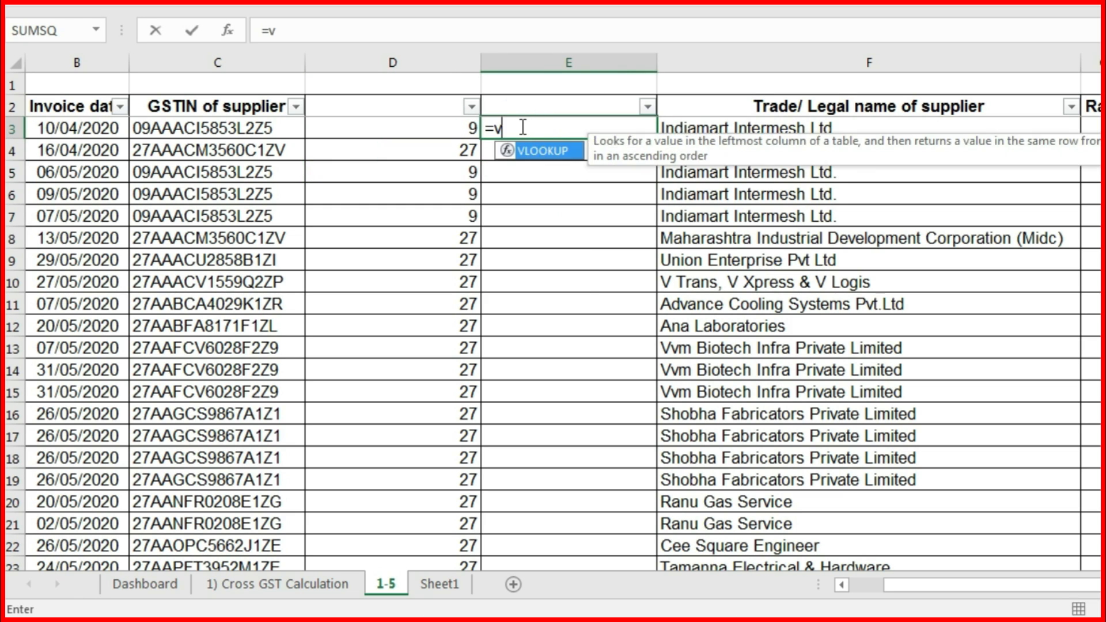
key("Tab")
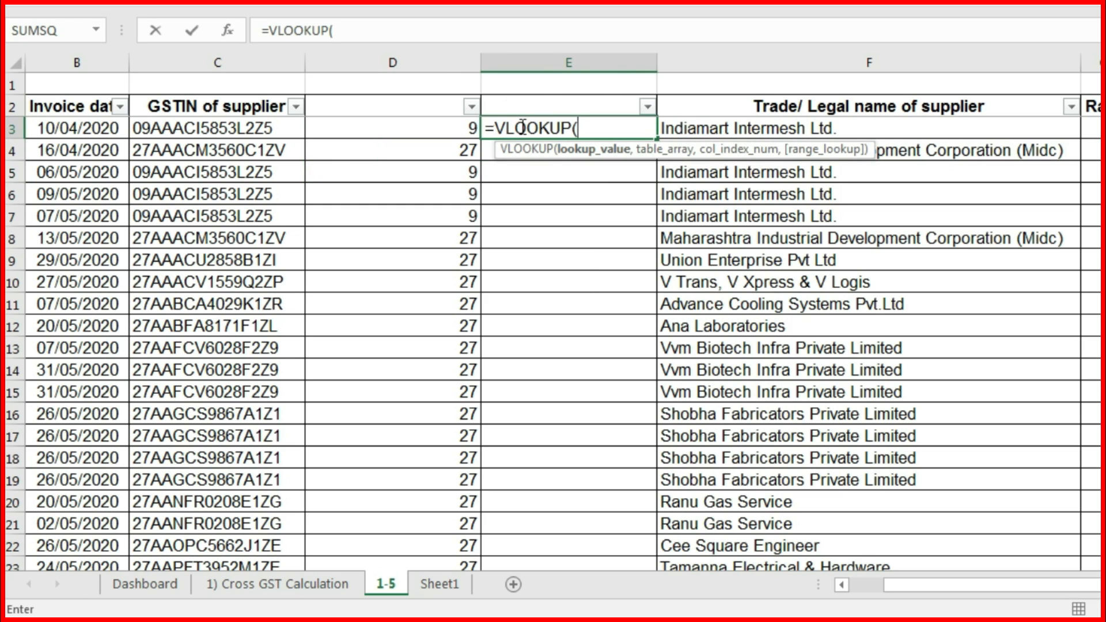
left_click(438, 128)
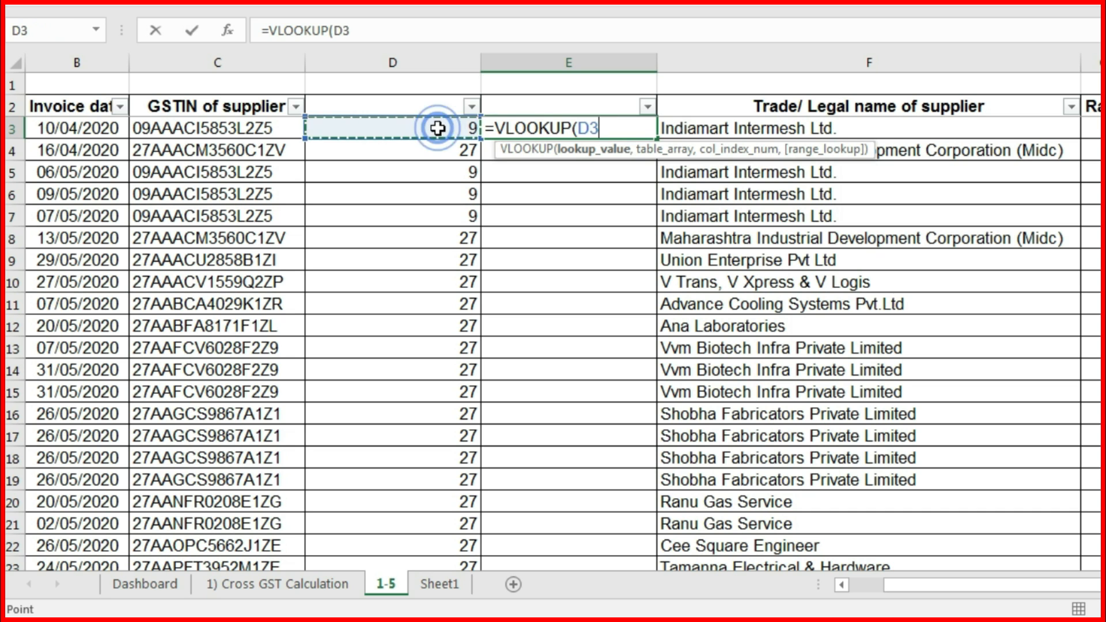
key("ctrl+shift+Down")
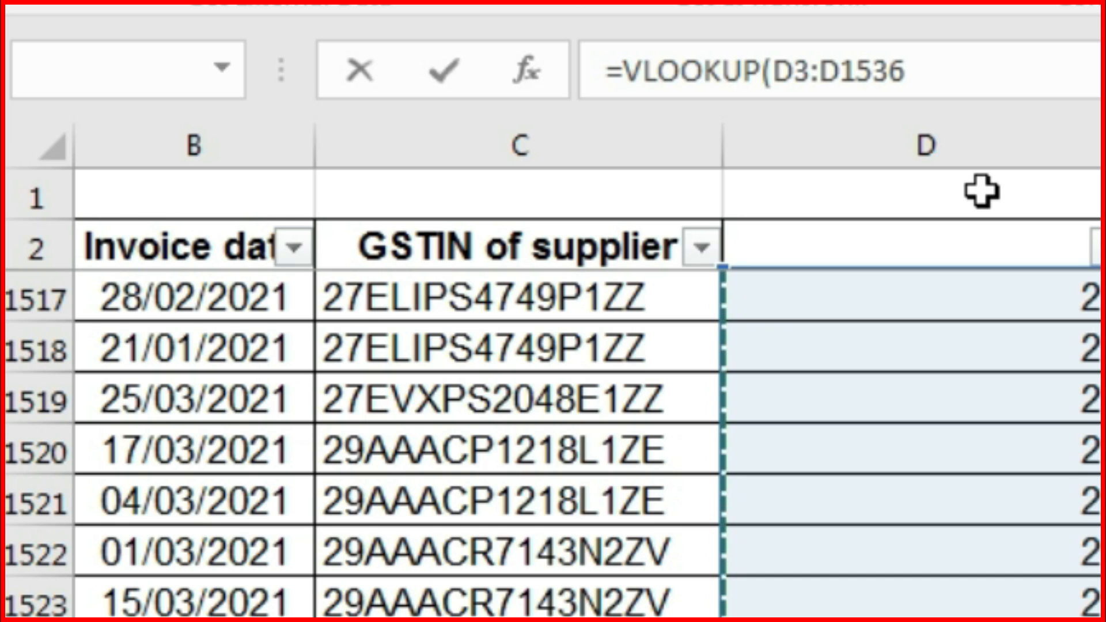
key("F4")
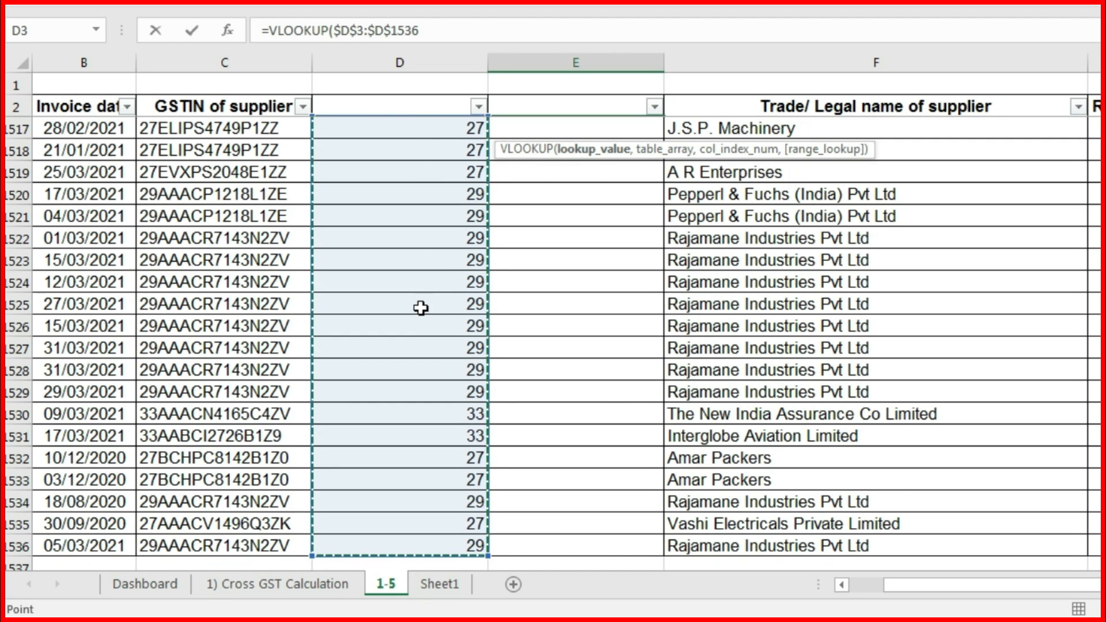
type(",")
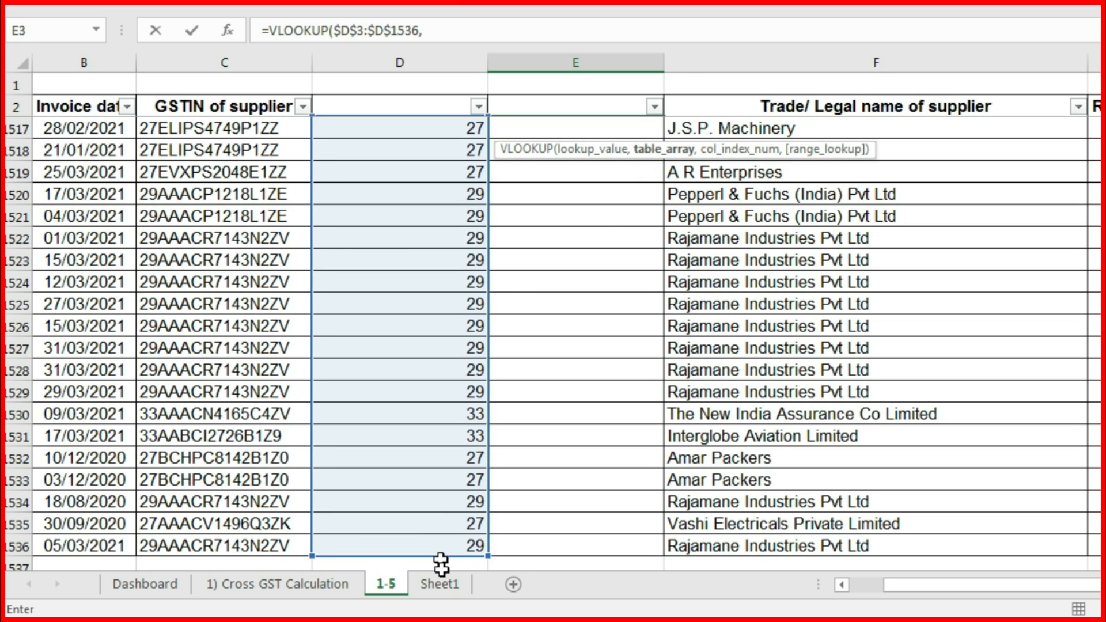
Set the VLOOKUP table array to the absolute range $D$3:$E$42 on Sheet1, covering the GST State Code and State Name columns.
left_click(440, 583)
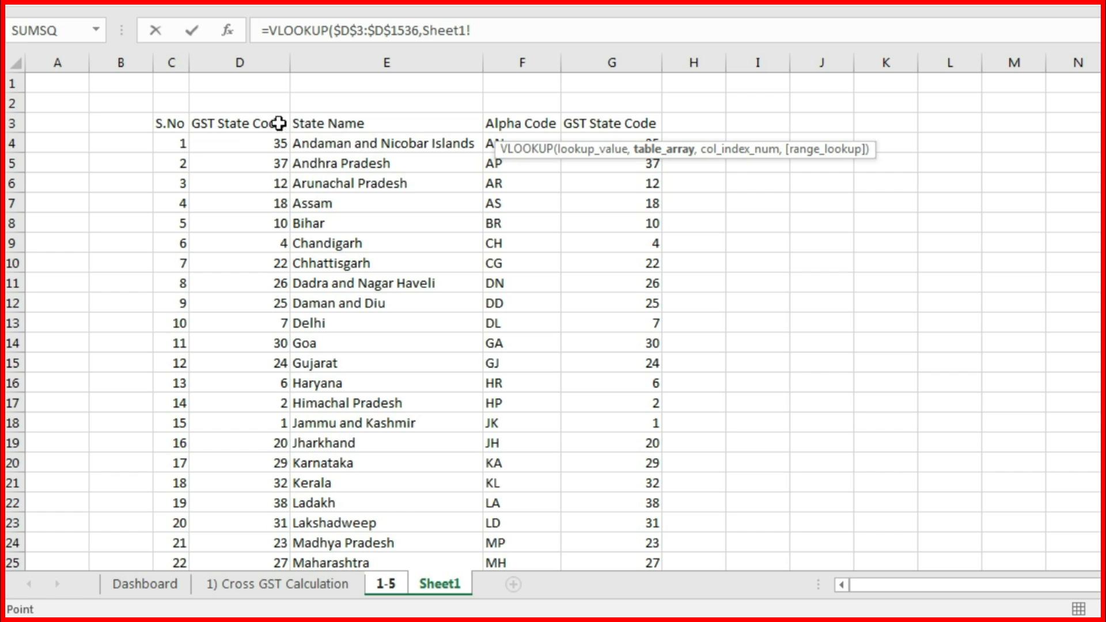
left_click_drag(266, 119, 311, 118)
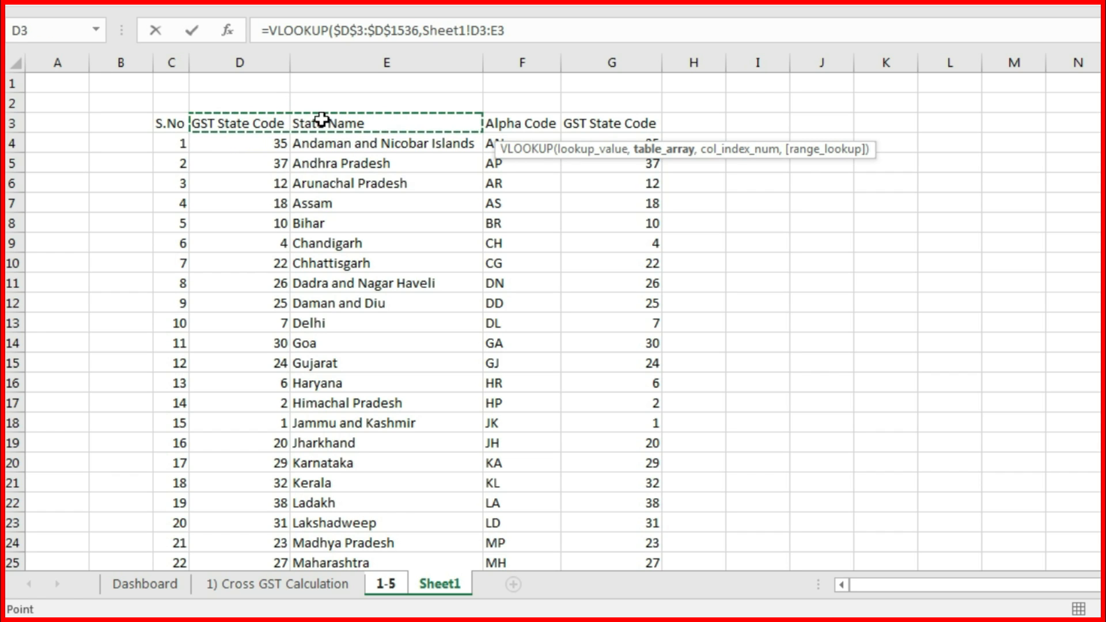
key("ctrl+shift+Down")
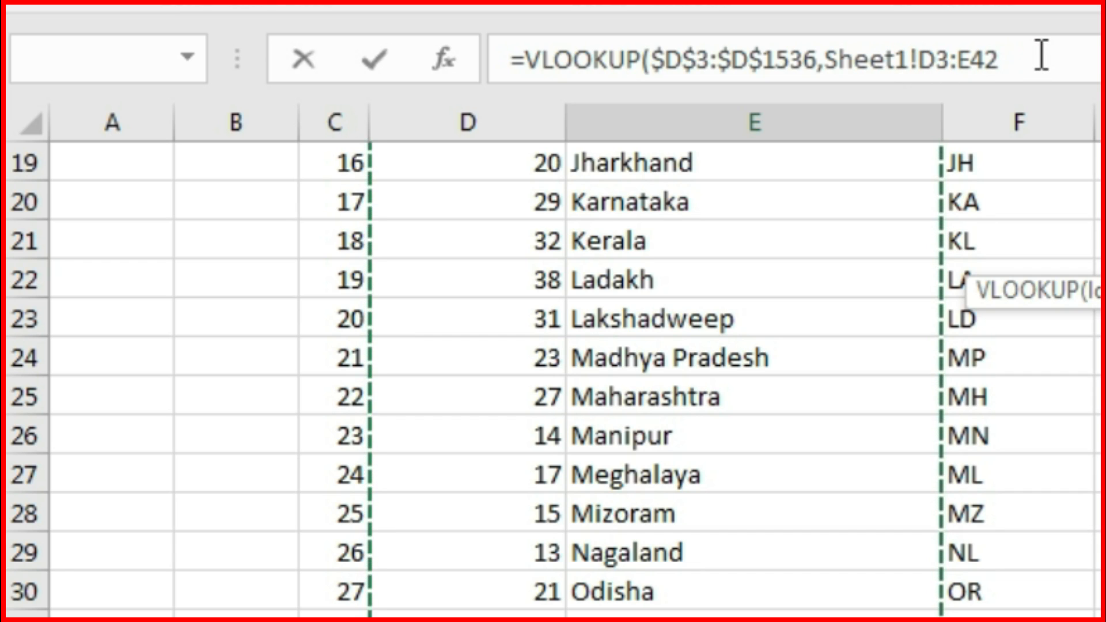
key("F4")
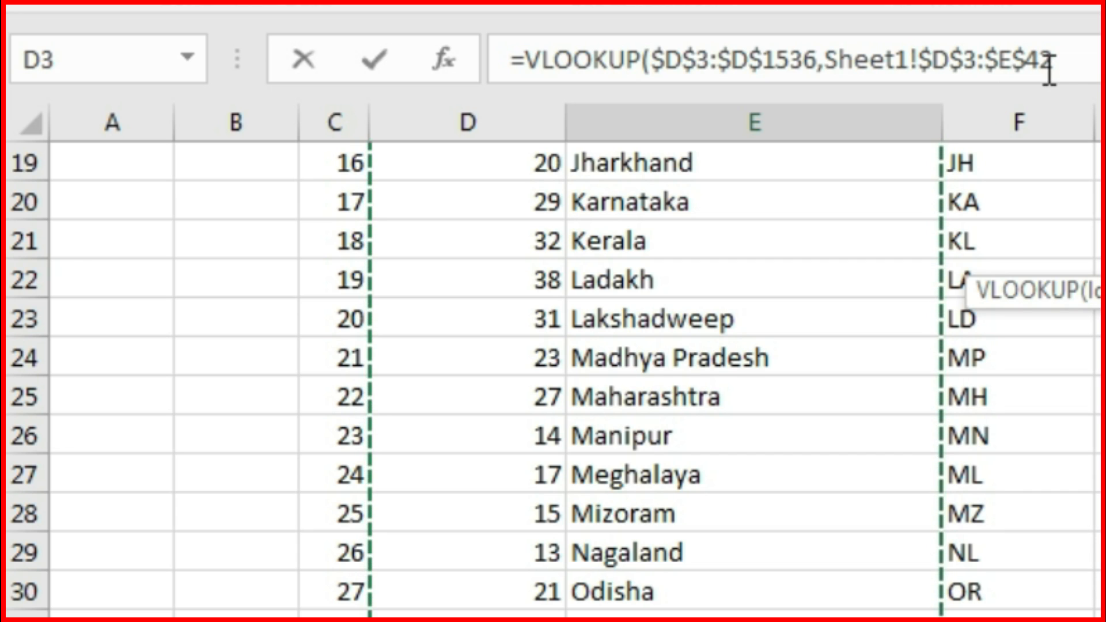
key("F4")
key("F4")
key("F4")
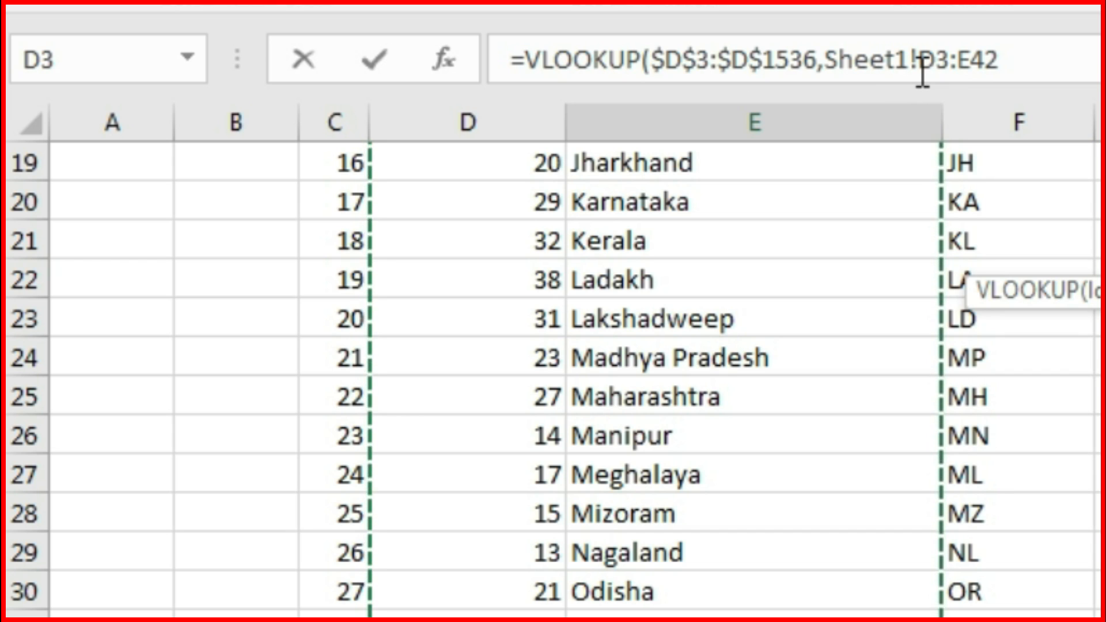
key("F4")
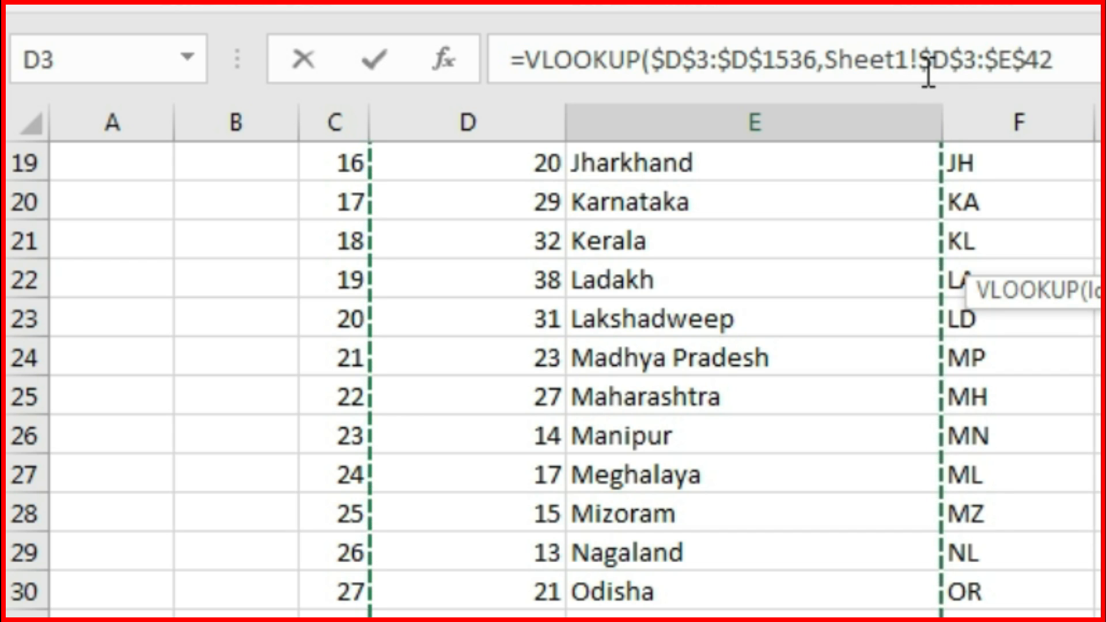
Complete the VLOOKUP in E3 with column index 2 and exact match 0.
type(",")
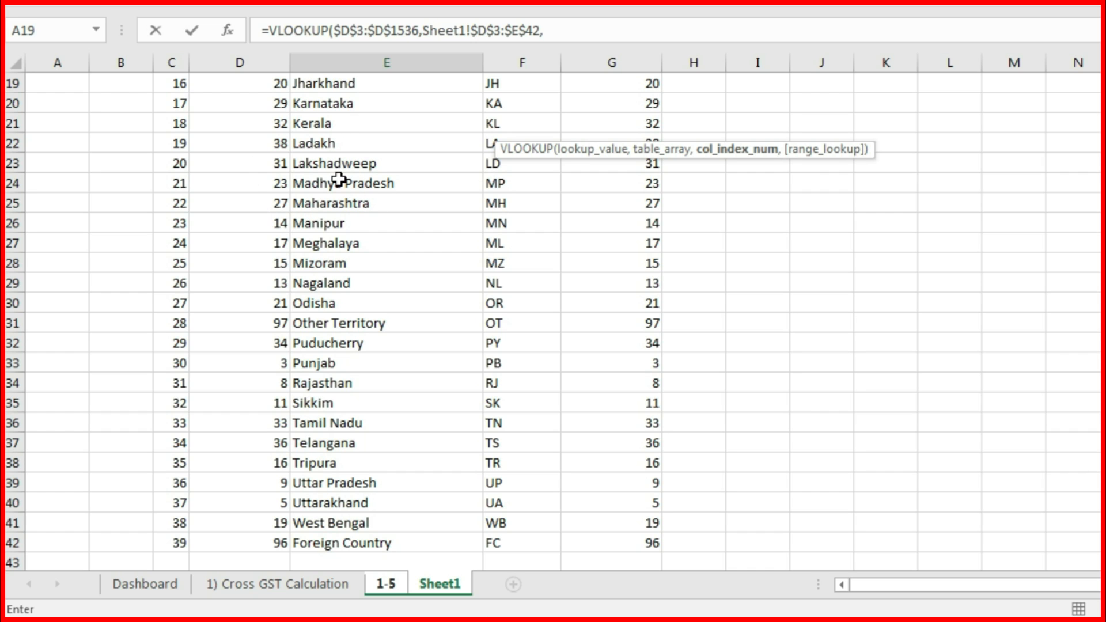
type("2,")
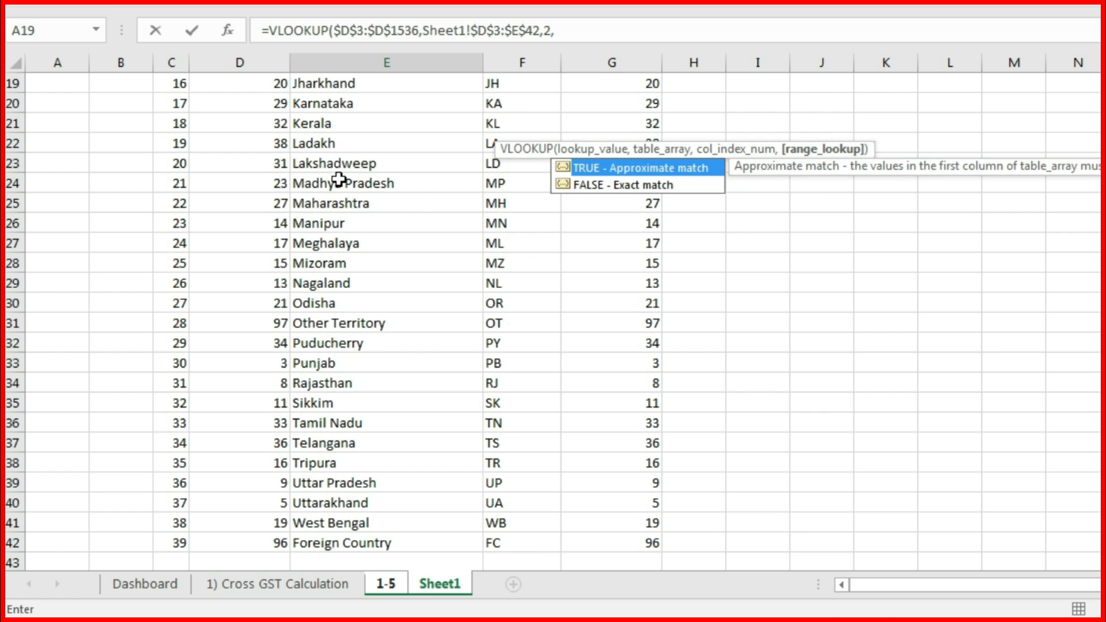
type("0)")
key("Return")
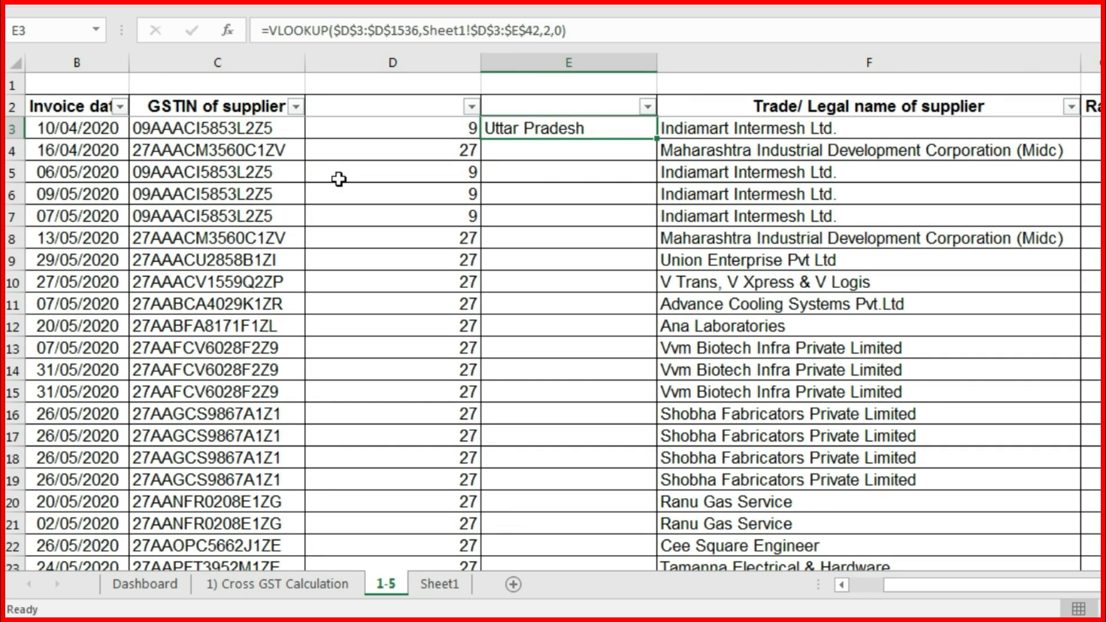
Copy the VLOOKUP formula from E3 down column E to the last data row, E1536.
key("ctrl+c")
key("Left")
key("ctrl+Down")
key("Right")
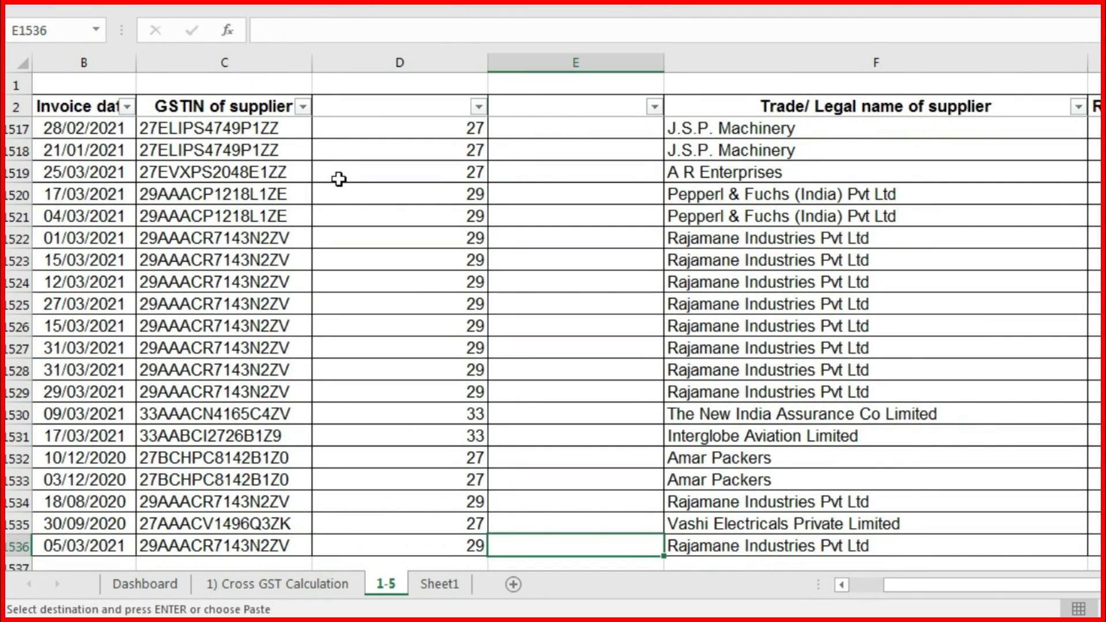
key("ctrl+shift+Up")
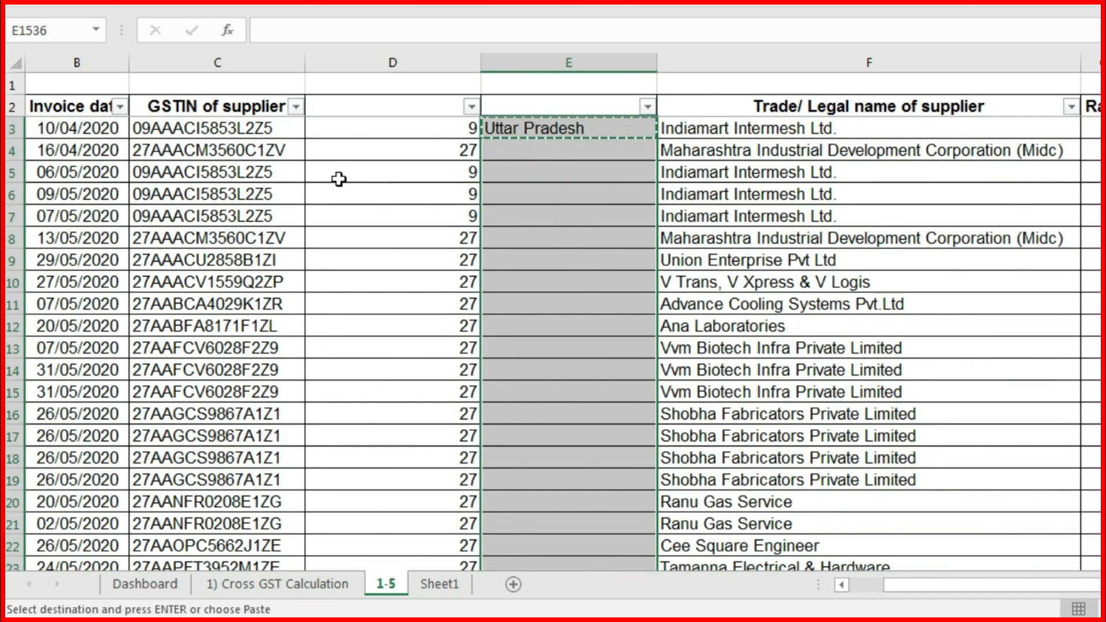
key("ctrl+v")
key("Return")
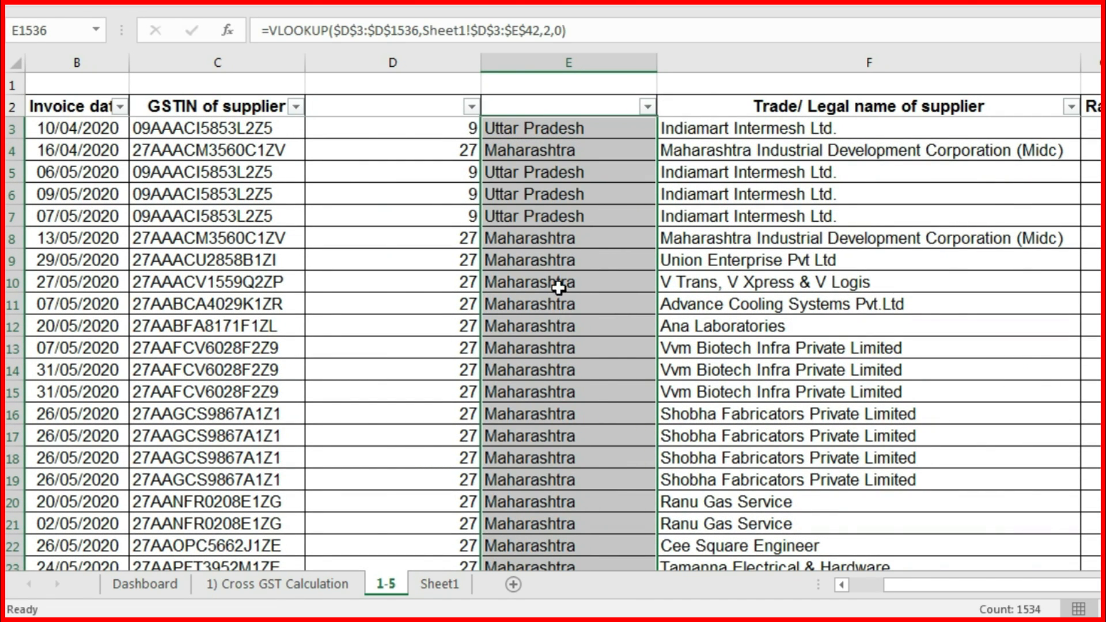
Enter State as the column header in E2.
left_click(547, 106)
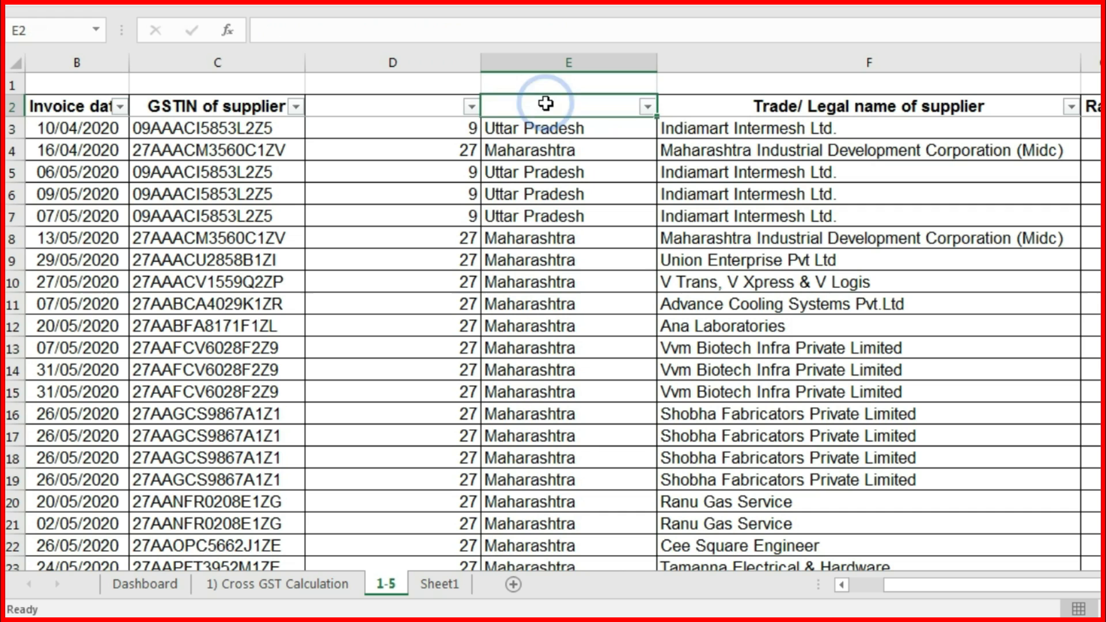
type("State")
key("Return")
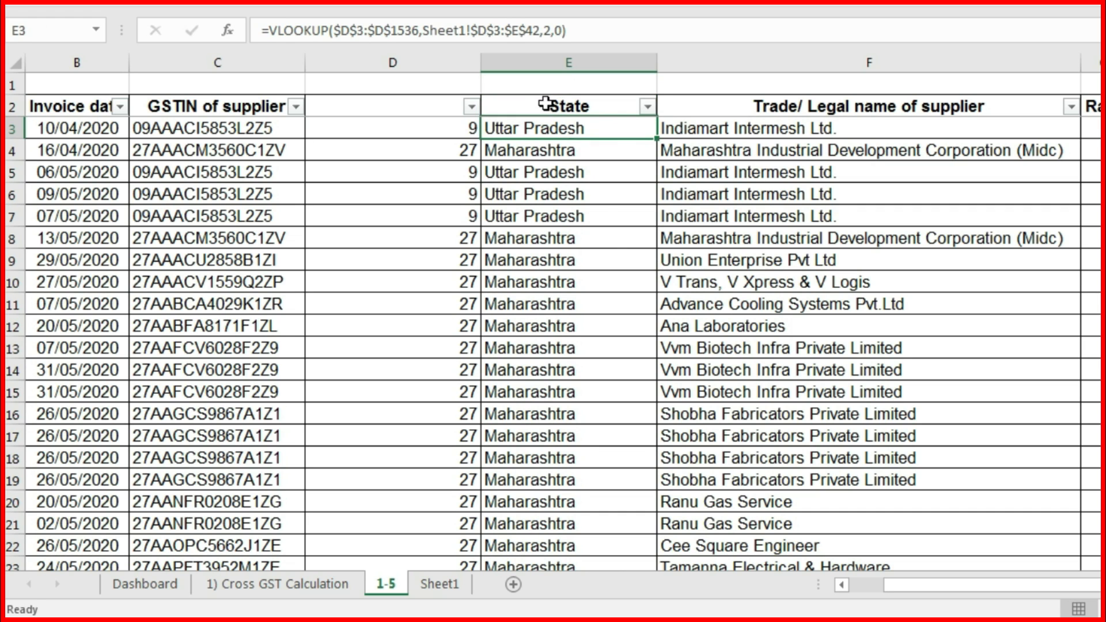
Replace the VLOOKUP formulas in the whole State column with their values using Paste Special.
left_click(569, 233)
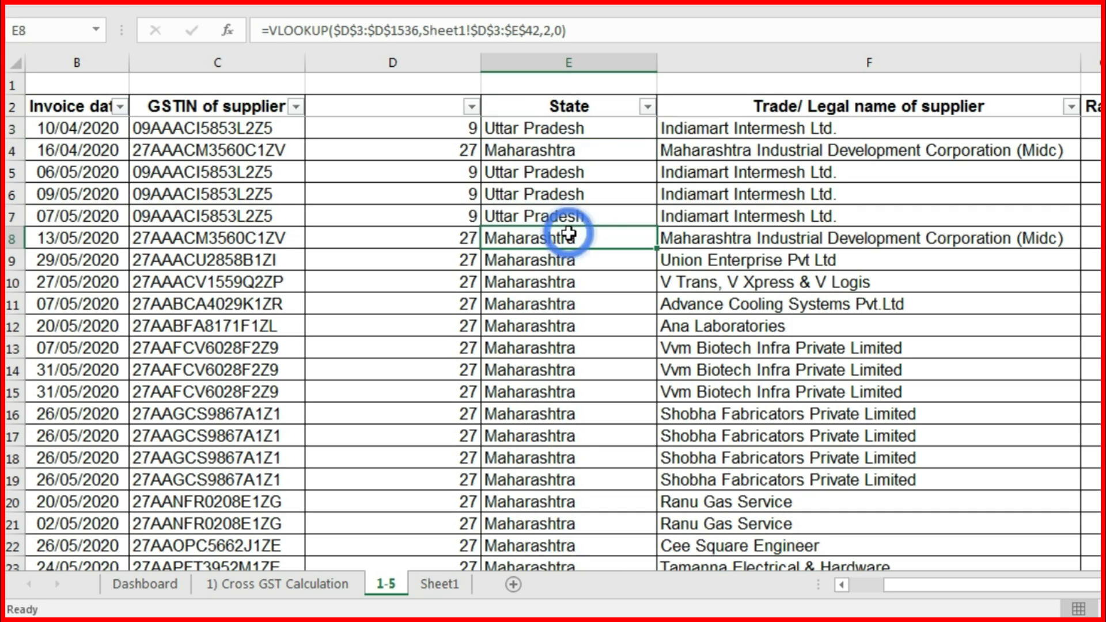
key("ctrl+space")
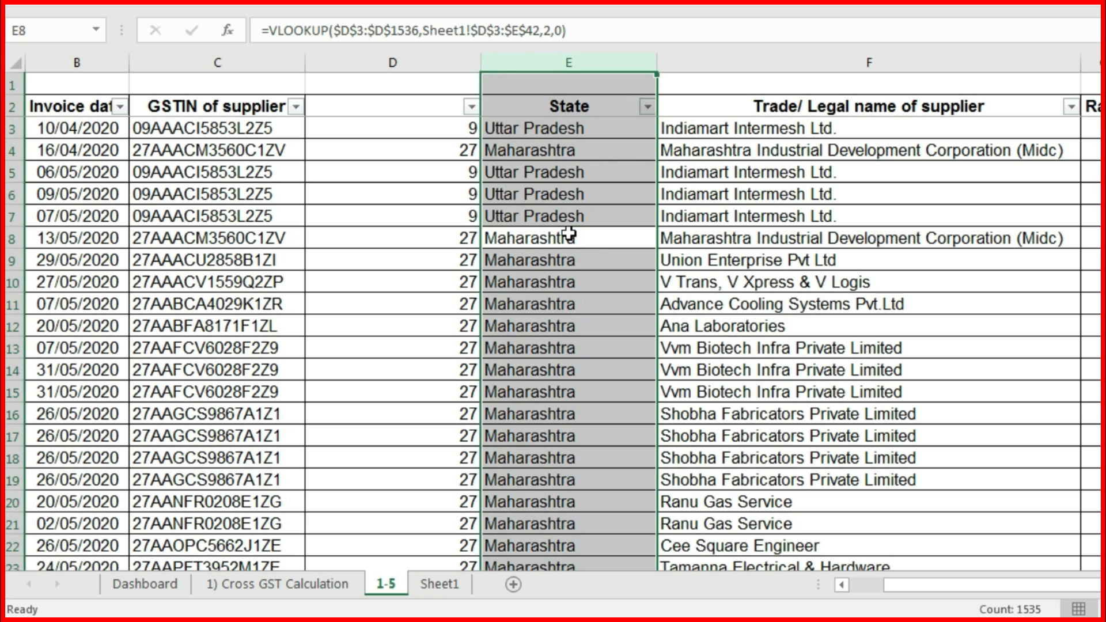
key("ctrl+c")
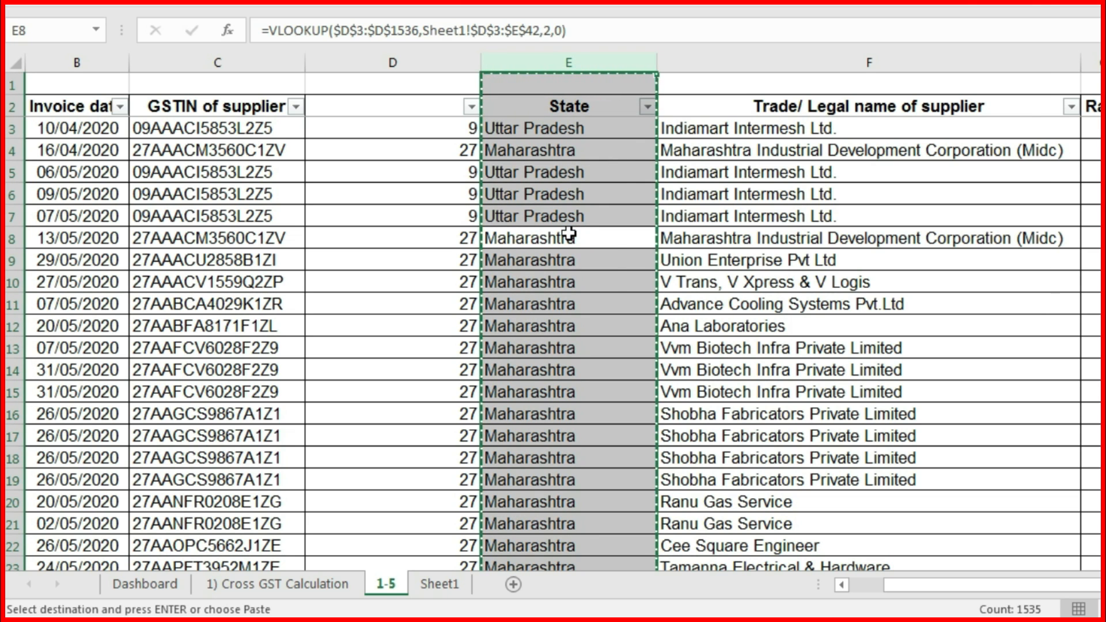
key("ctrl+alt+v")
key("v")
key("Return")
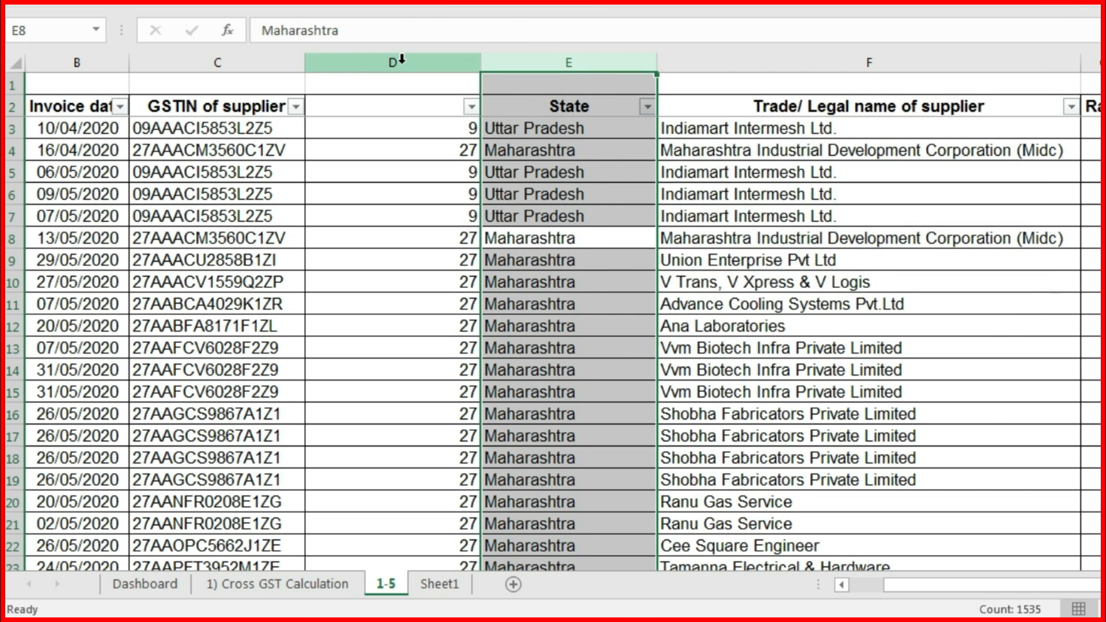
Delete the numeric state code column D.
left_click(390, 303)
key("ctrl+space")
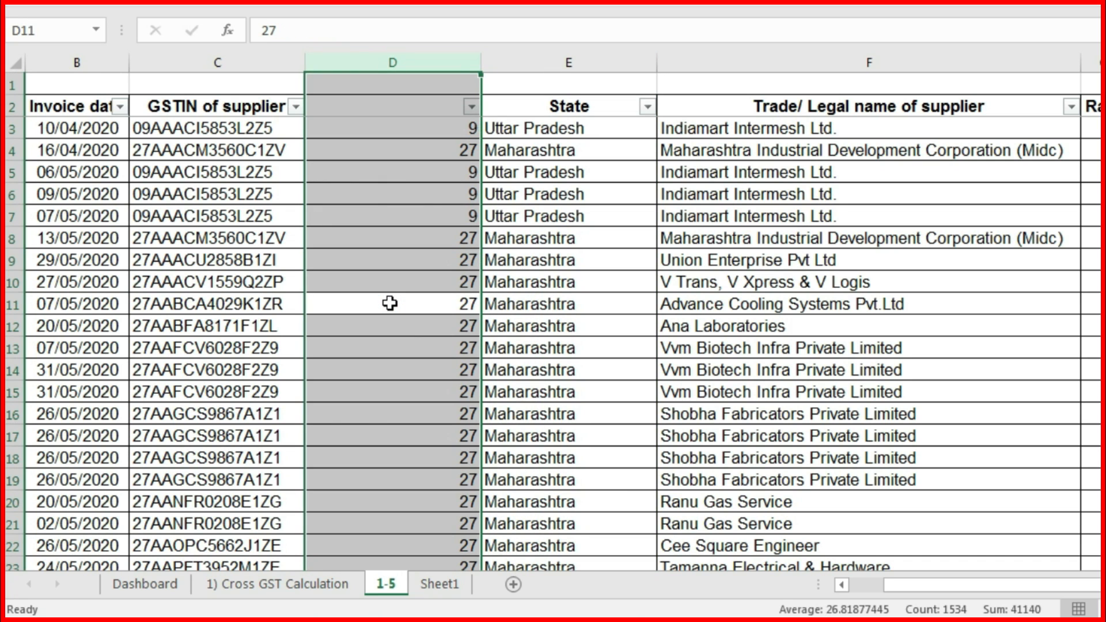
key("ctrl+minus")
Filter the State column to show only Gujarat, and clear the filter after viewing its tax amounts.
left_click(491, 113)
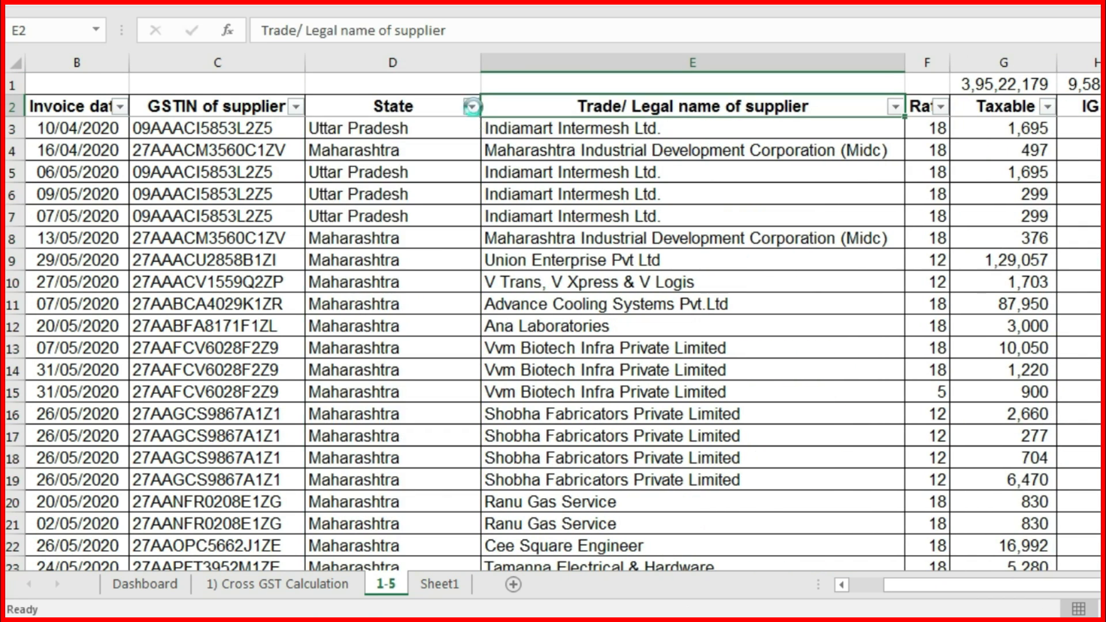
left_click(471, 105)
left_click(360, 132)
left_click(371, 242)
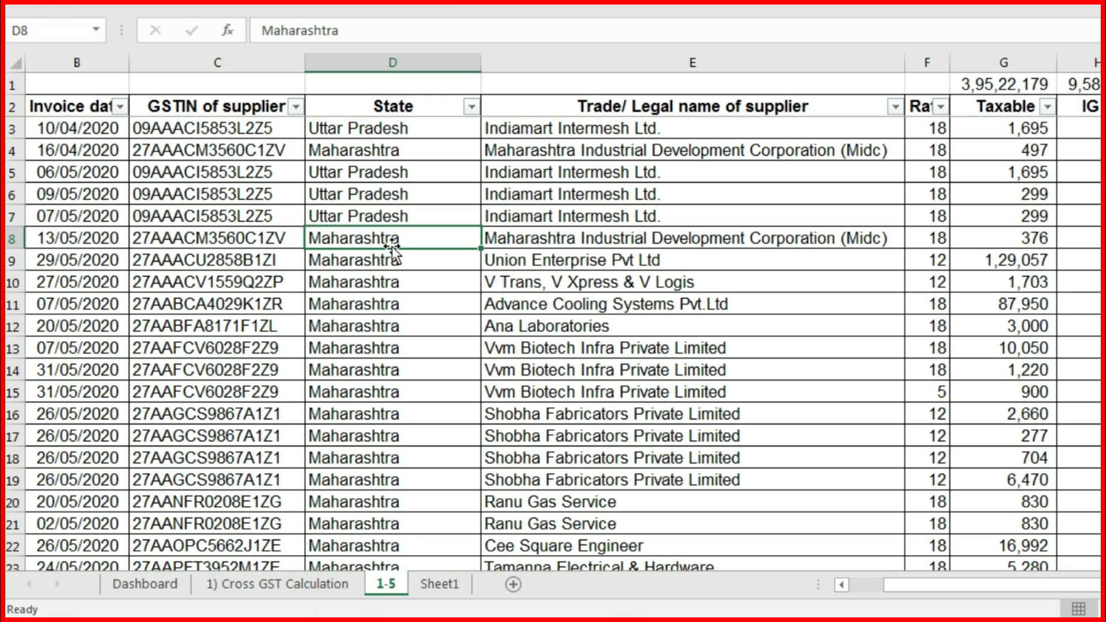
left_click(471, 107)
left_click(276, 300)
left_click(288, 317)
left_click(351, 486)
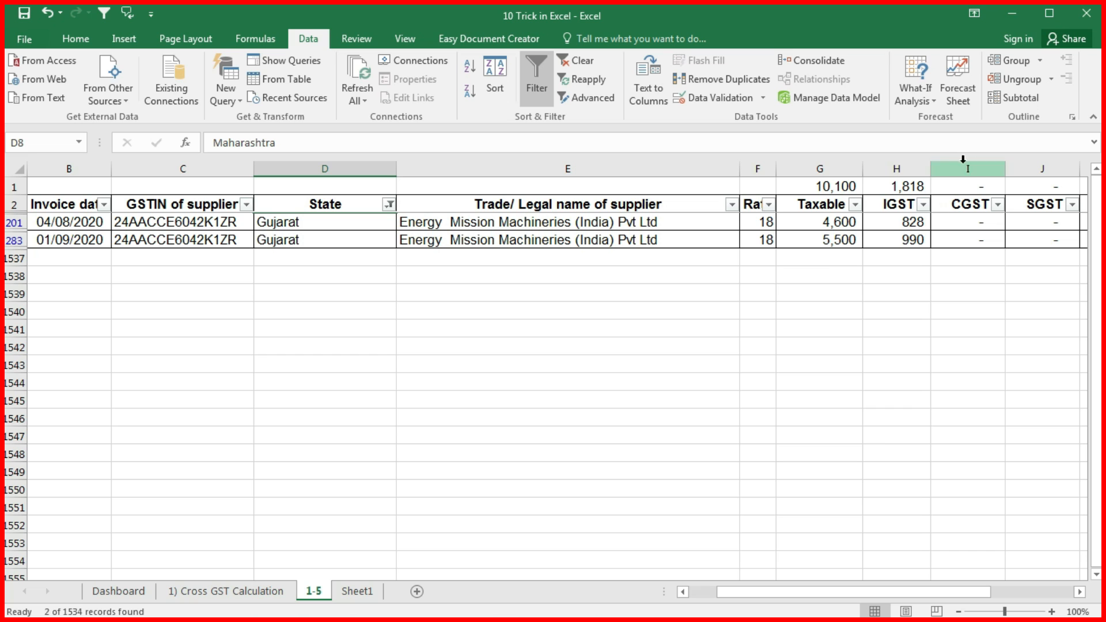
key("alt+a")
key("c")
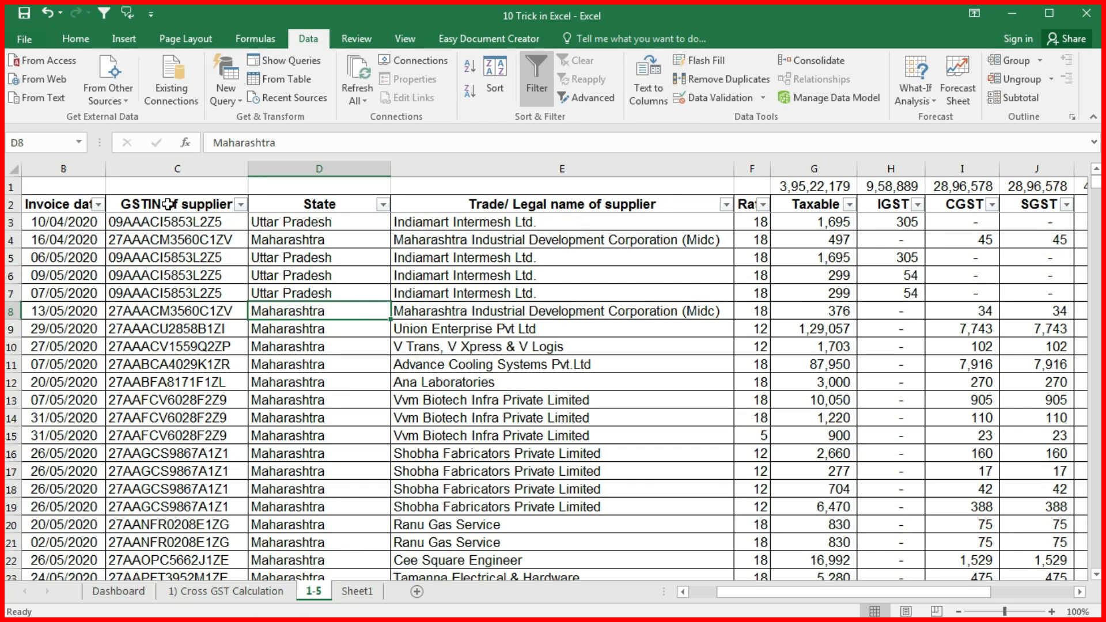
Clear the State header in D2 and undo the deletion.
left_click(86, 209)
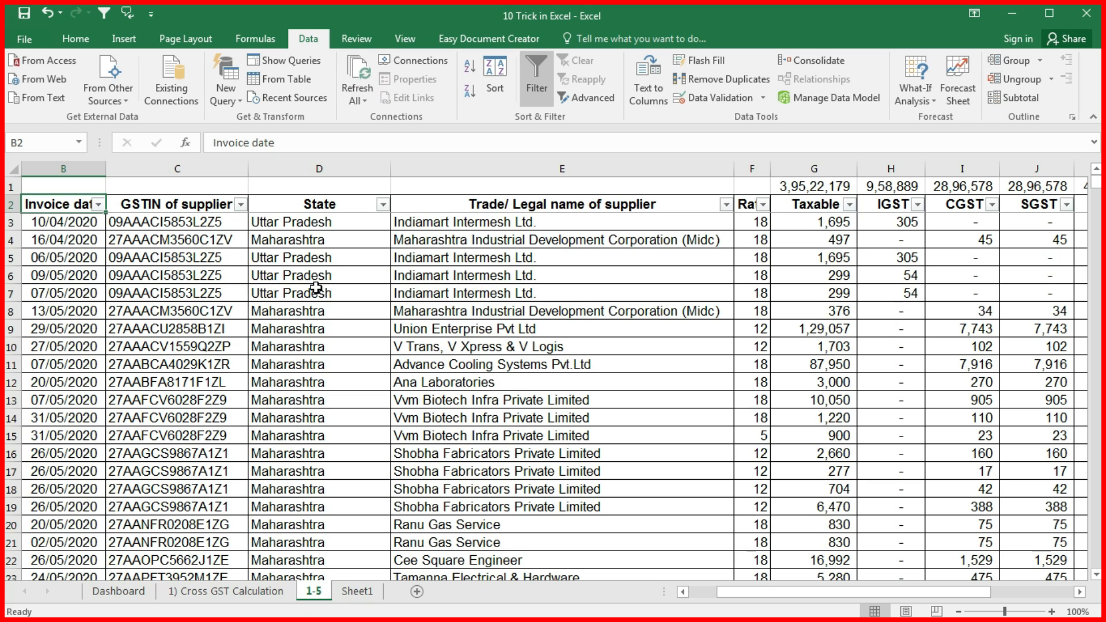
left_click(304, 202)
left_click(458, 199)
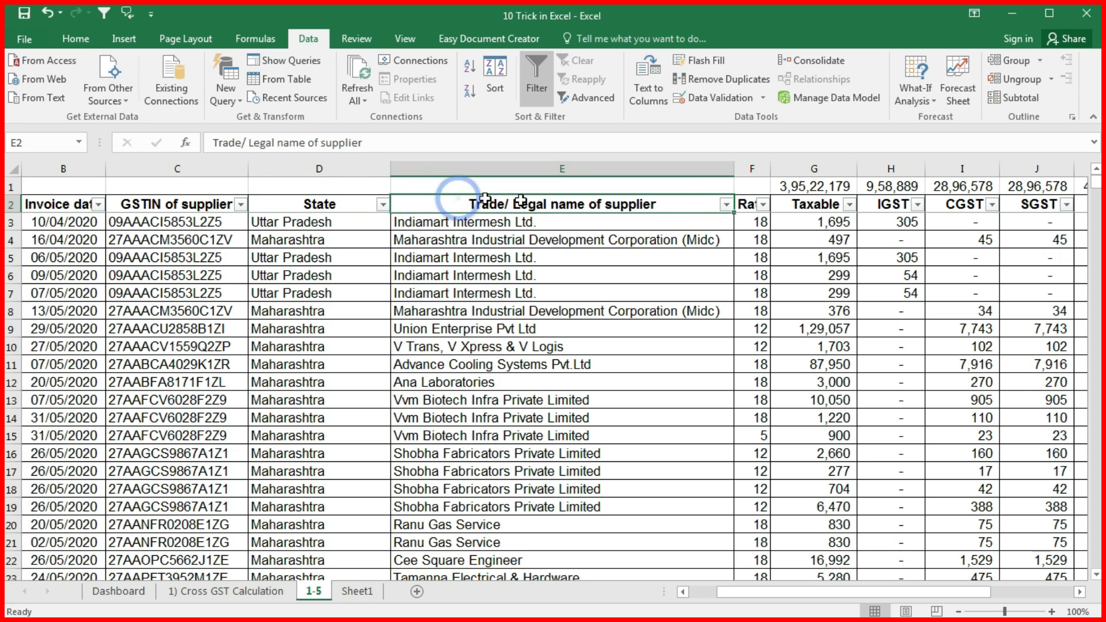
left_click(289, 208)
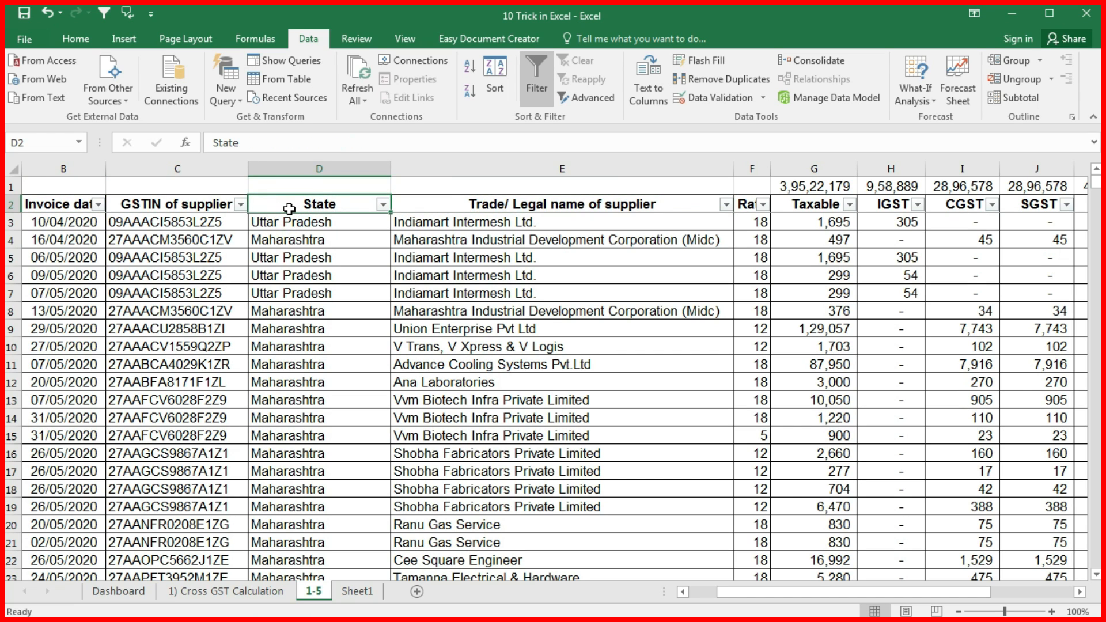
key("Delete")
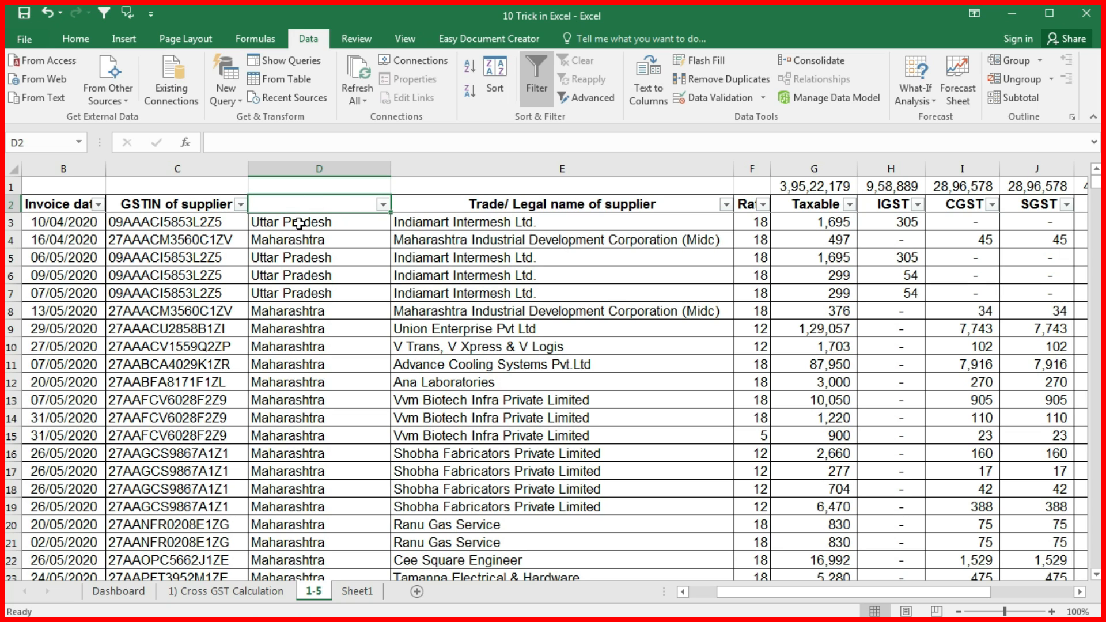
key("ctrl+z")
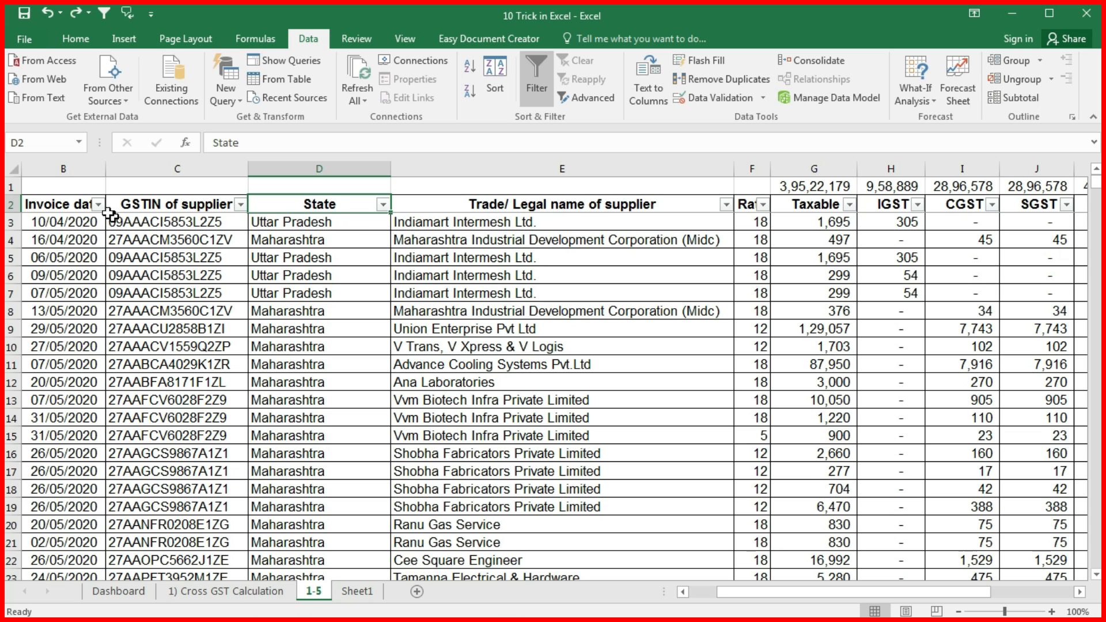
Create a PivotTable on a new worksheet from the full table, from the Invoice date header in B2 to K1536.
left_click(50, 208)
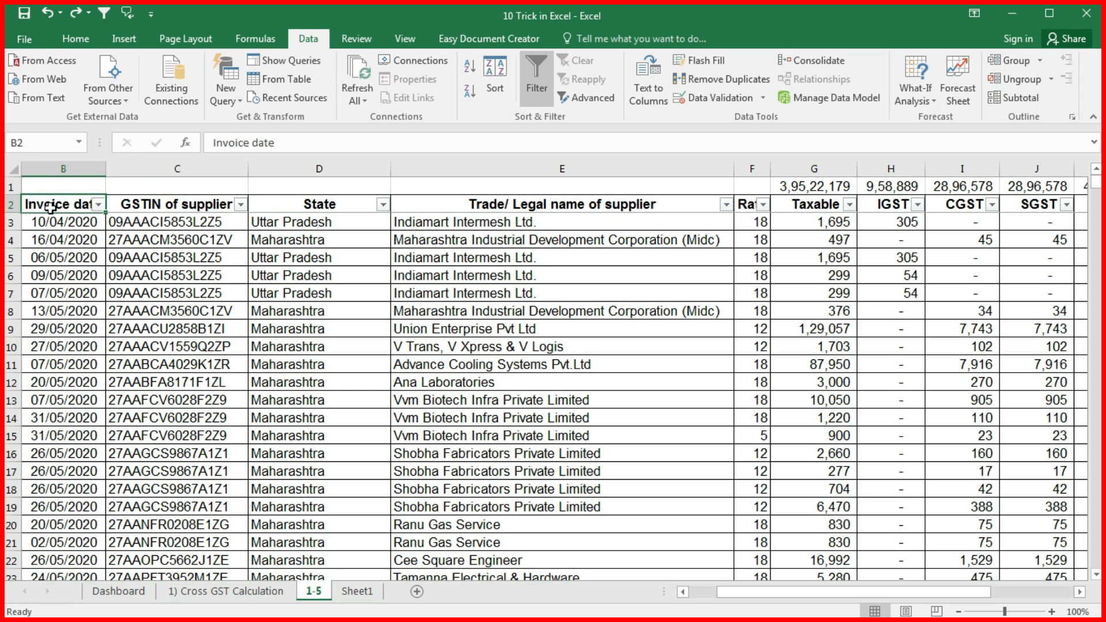
key("ctrl+shift+Right")
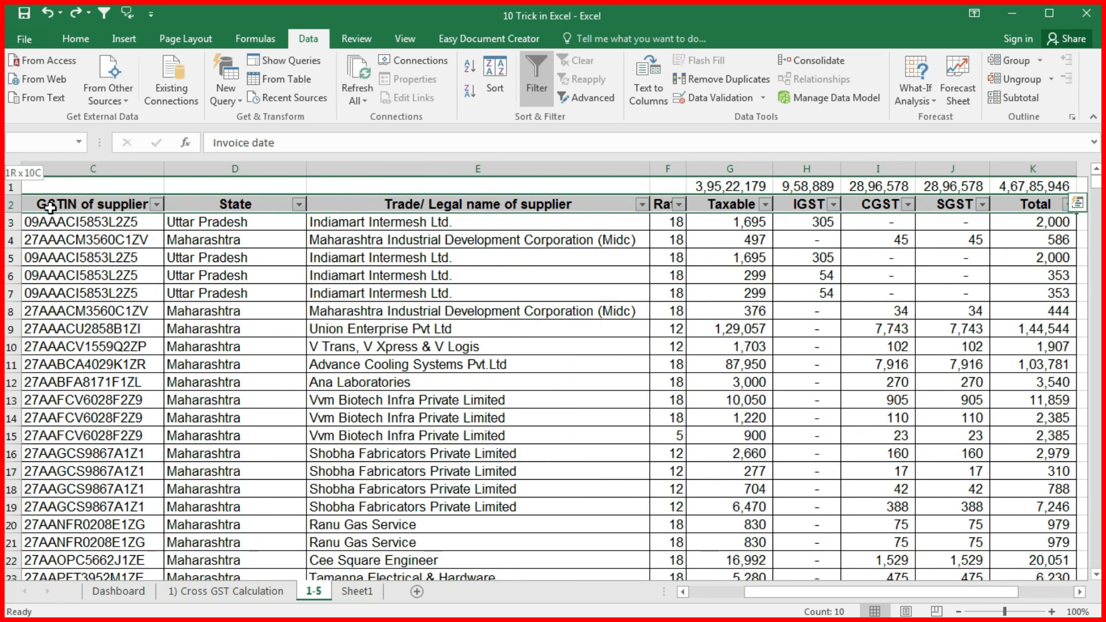
key("ctrl+shift+Down")
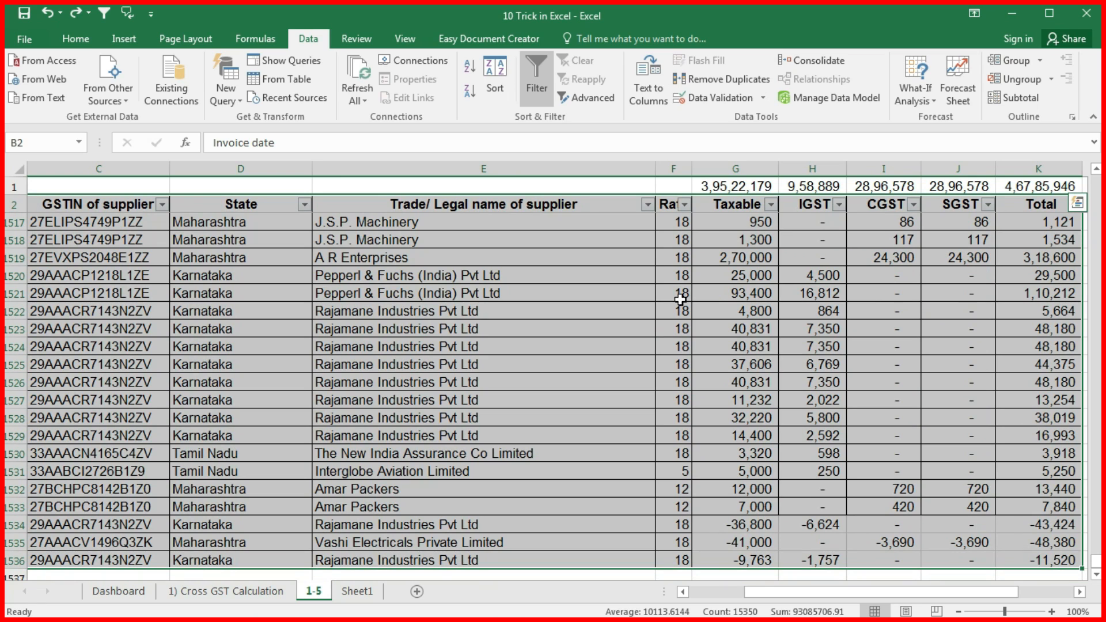
left_click(133, 38)
left_click(30, 81)
left_click(738, 373)
Add State to the PivotTable rows and Taxable, IGST, CGST, SGST and Total to its values.
left_click_drag(839, 202, 881, 538)
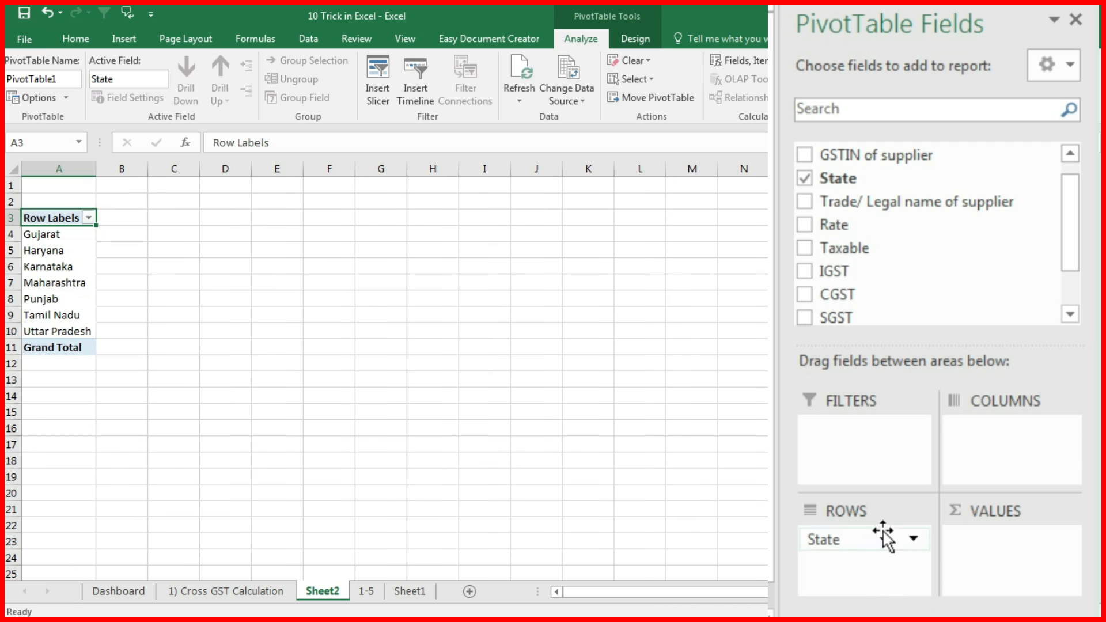
left_click_drag(806, 249, 1002, 576)
left_click(805, 271)
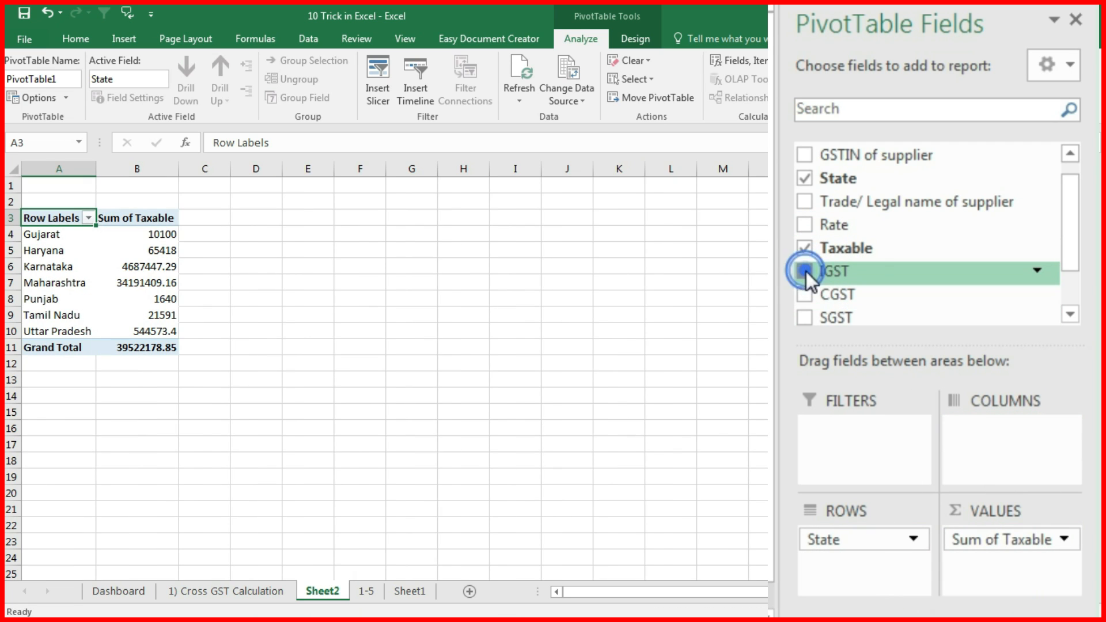
left_click(805, 294)
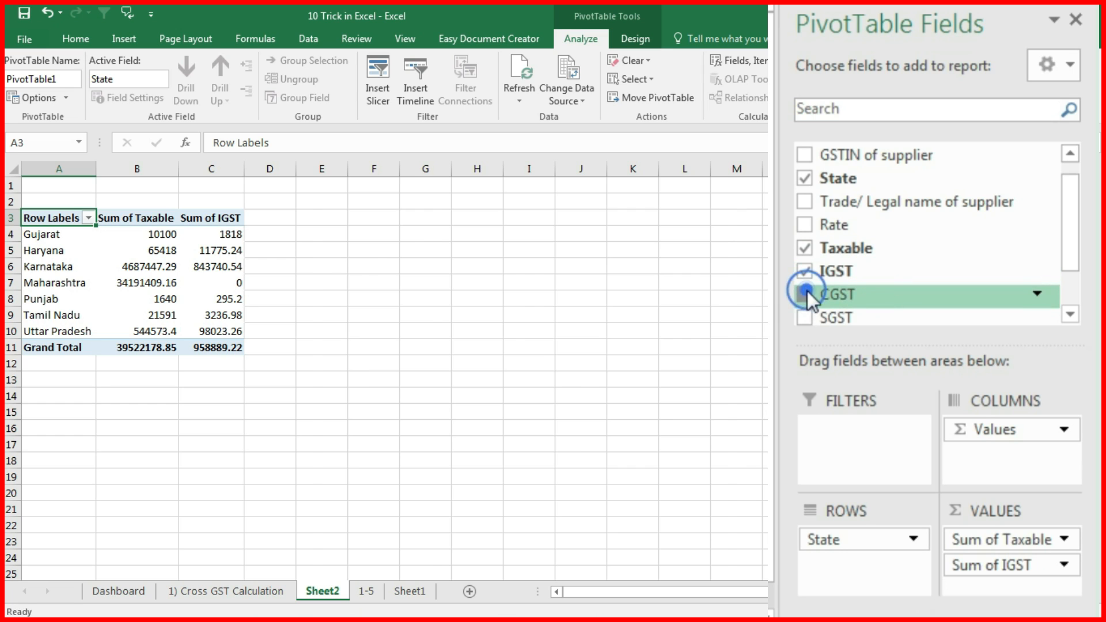
left_click(804, 317)
left_click_drag(1071, 206, 1093, 306)
left_click(809, 281)
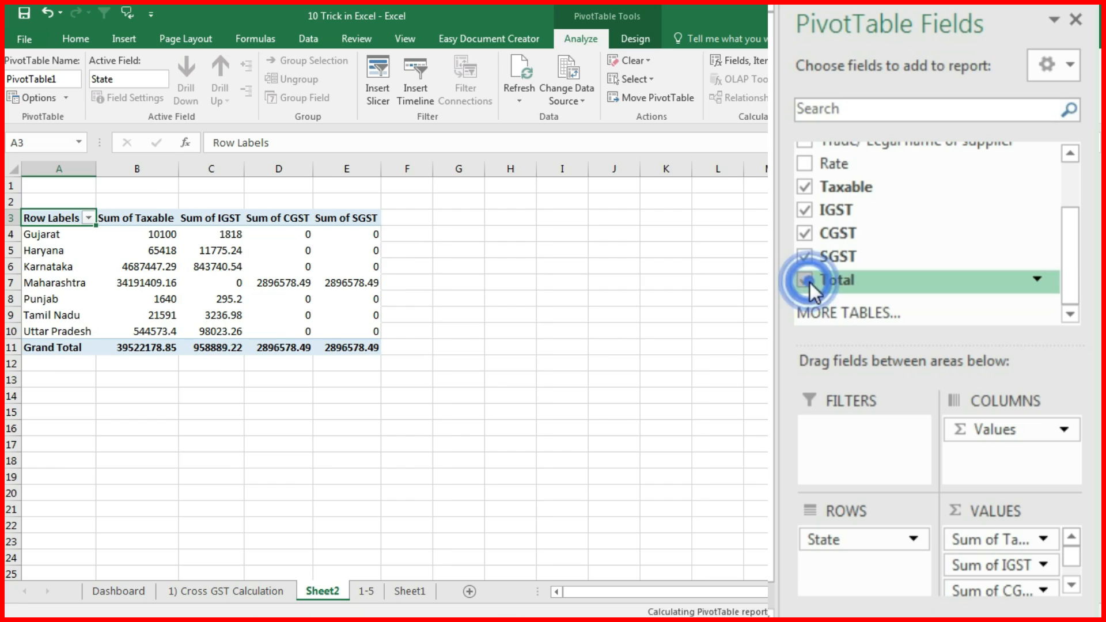
Replace State in the PivotTable rows with GSTIN of supplier, followed by Trade/ Legal name of supplier.
left_click(687, 356)
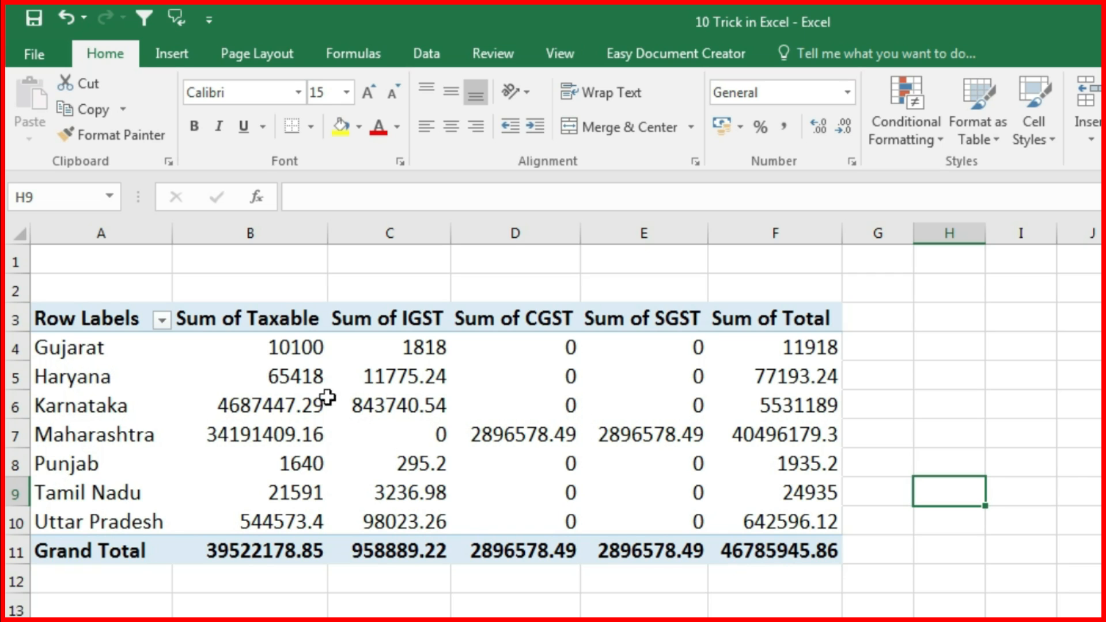
left_click(278, 435)
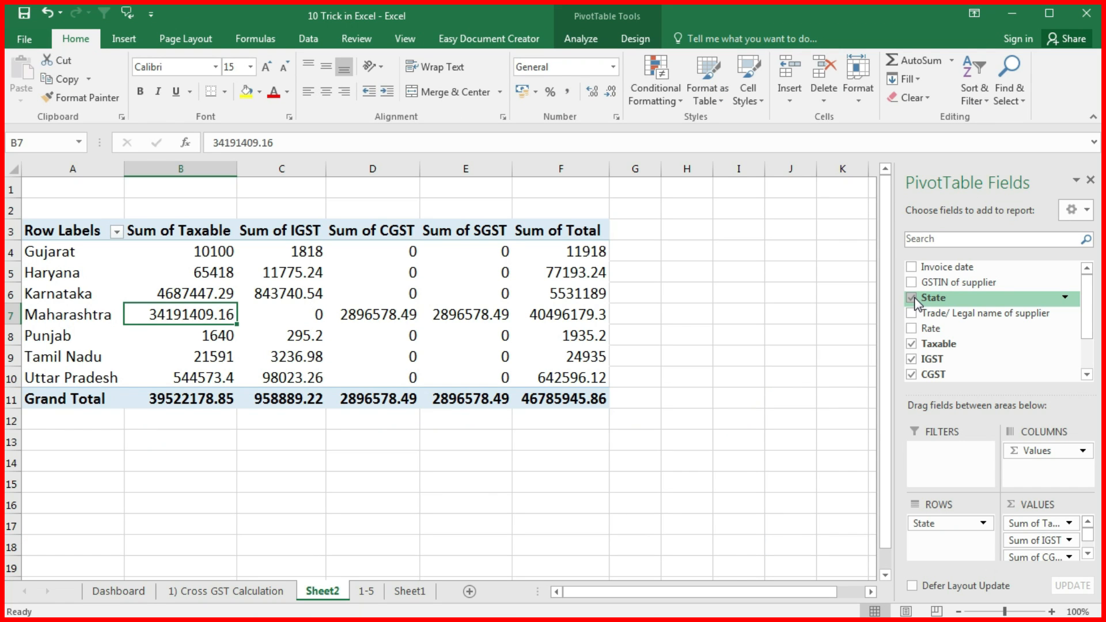
left_click(911, 298)
left_click_drag(936, 282, 968, 541)
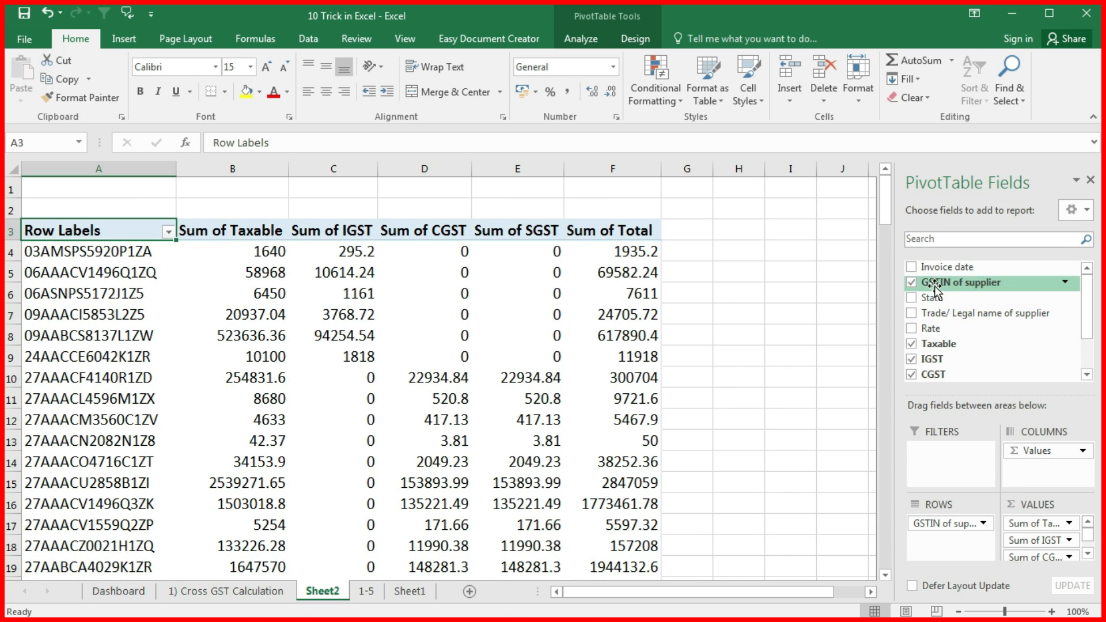
left_click_drag(974, 318, 979, 544)
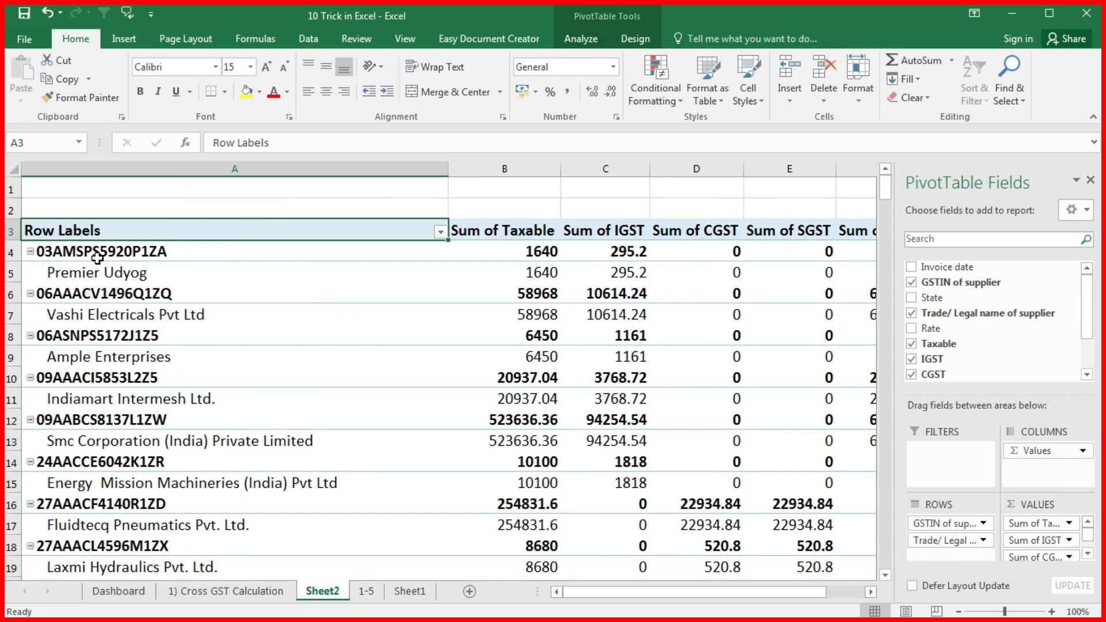
Switch the PivotTable to the classic layout through its display options and turn off all subtotals.
left_click(94, 295)
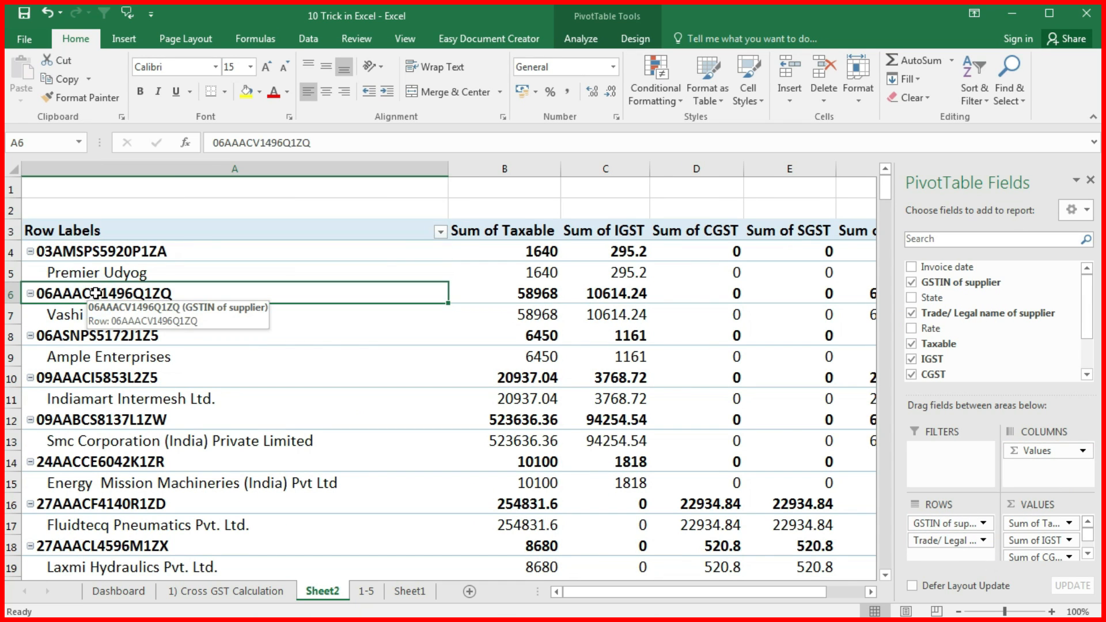
right_click(95, 293)
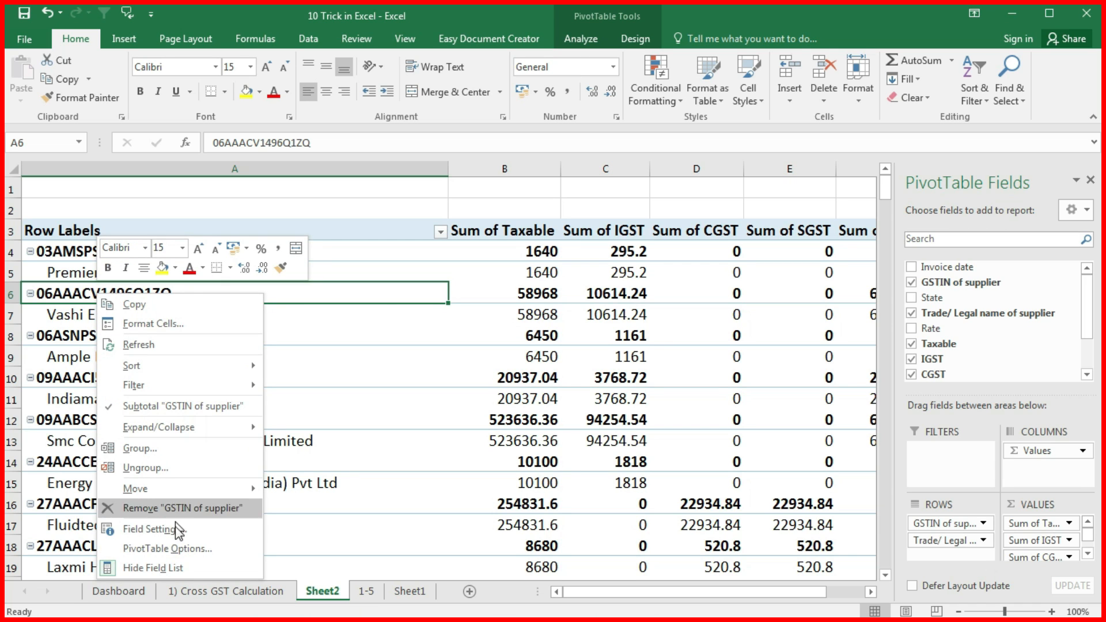
left_click(176, 549)
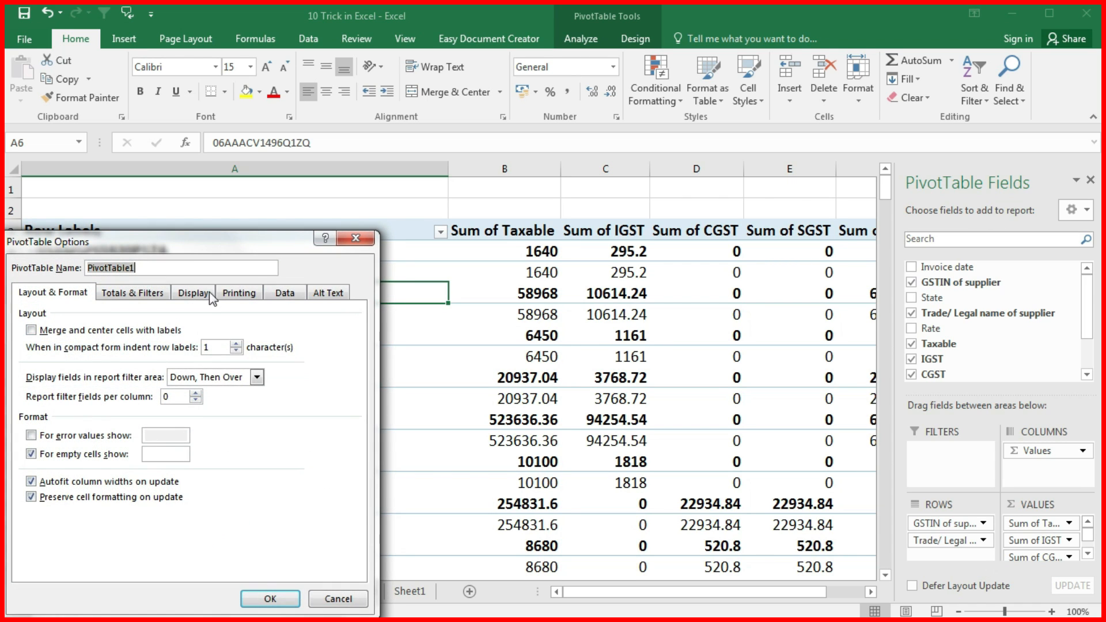
left_click(195, 293)
left_click(32, 413)
left_click(270, 599)
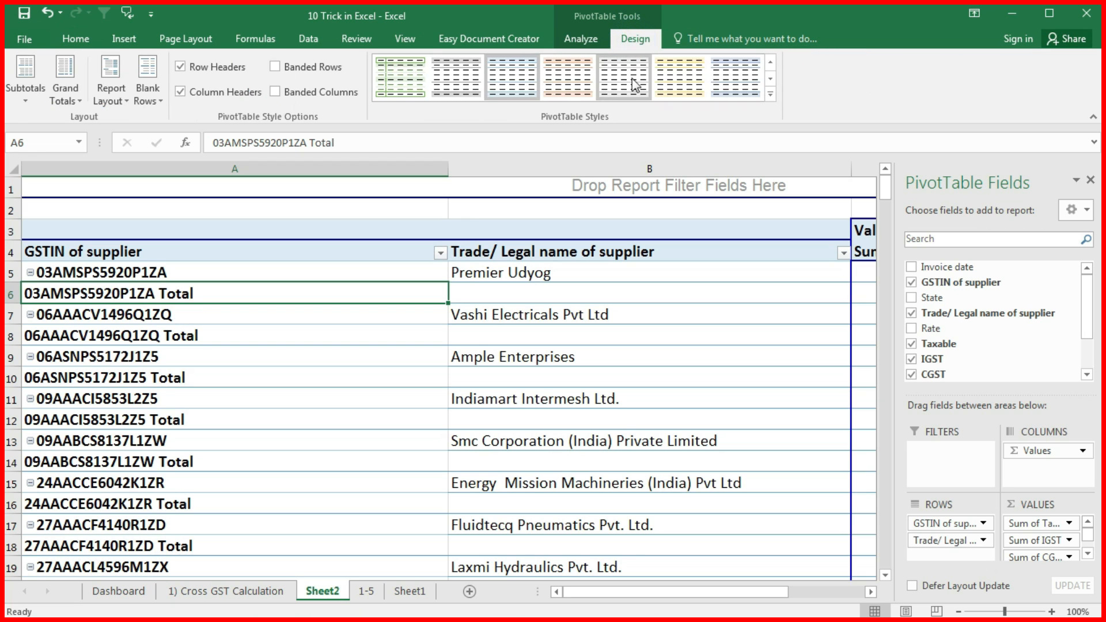
left_click(34, 83)
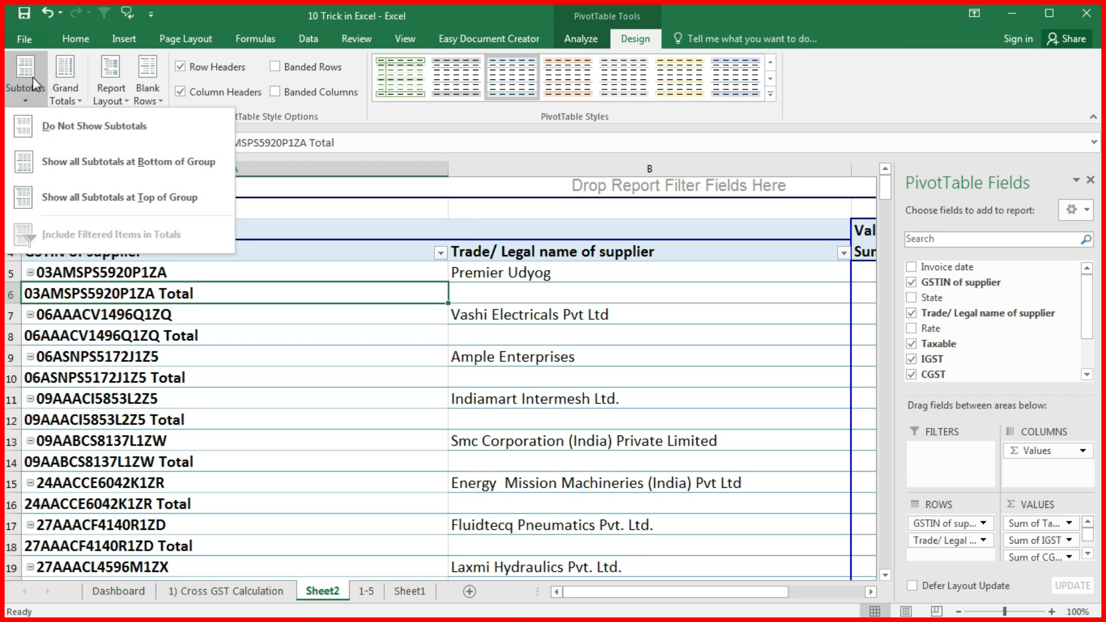
left_click(67, 129)
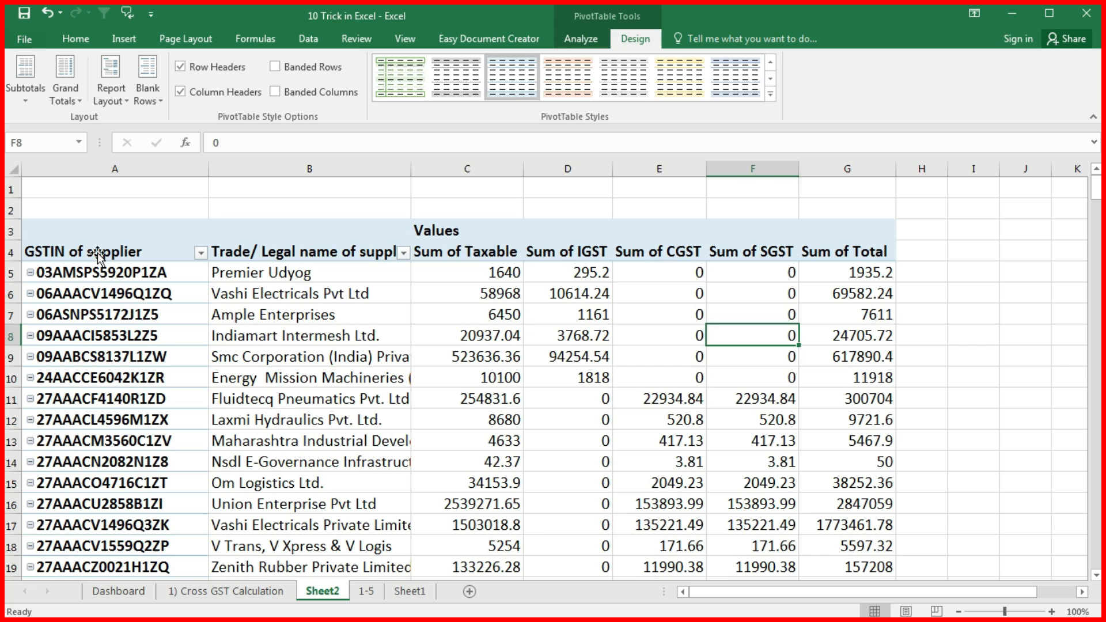
left_click(96, 252)
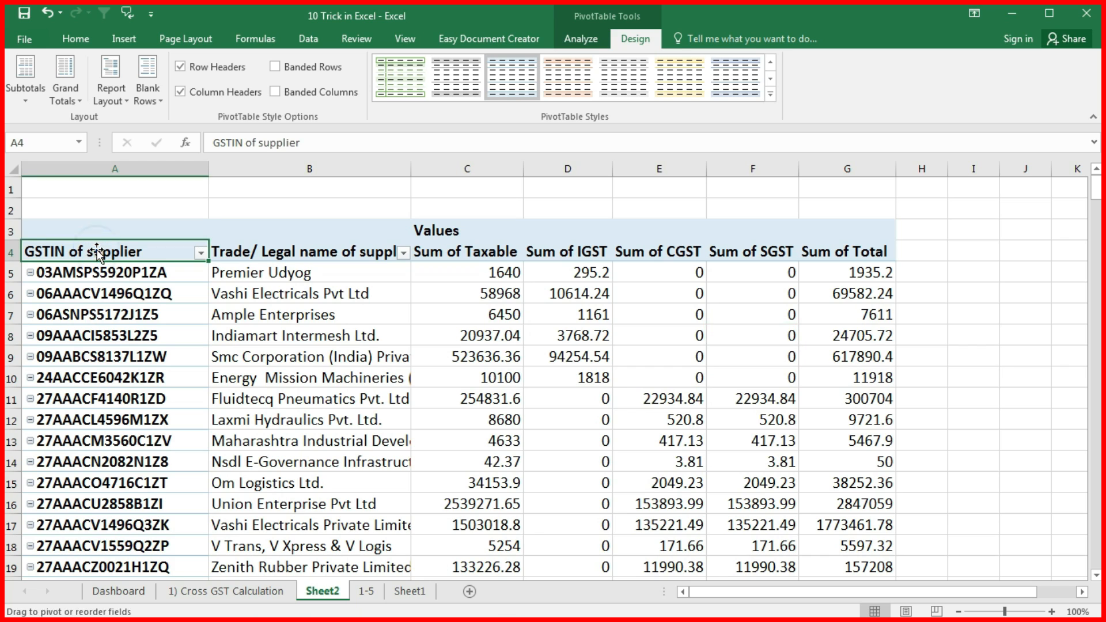
left_click(285, 252)
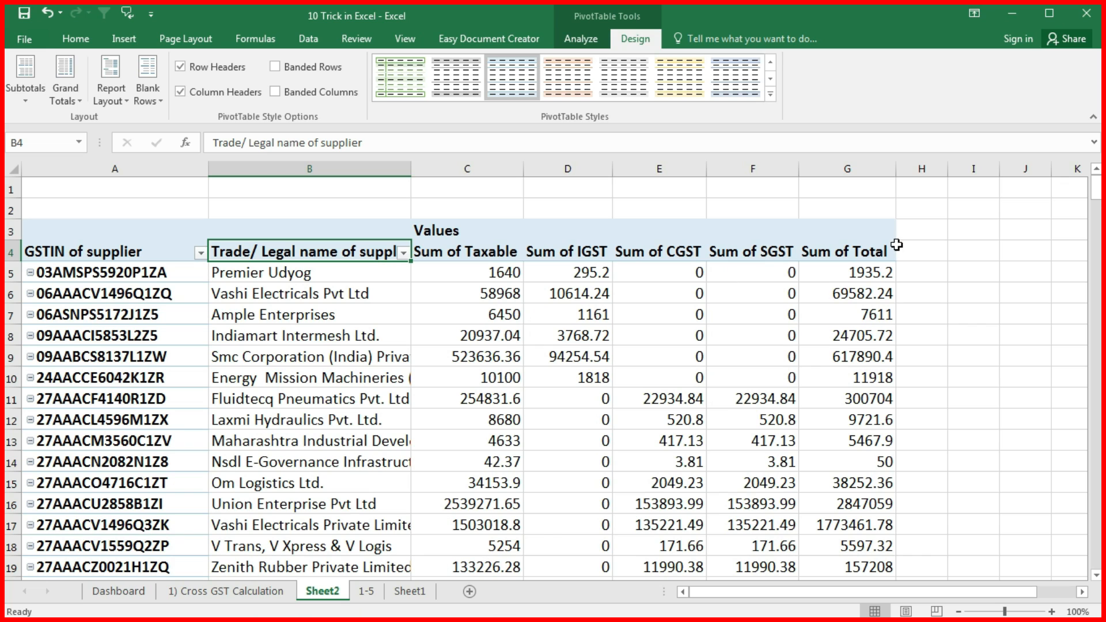
left_click(309, 336)
left_click_drag(145, 273, 133, 342)
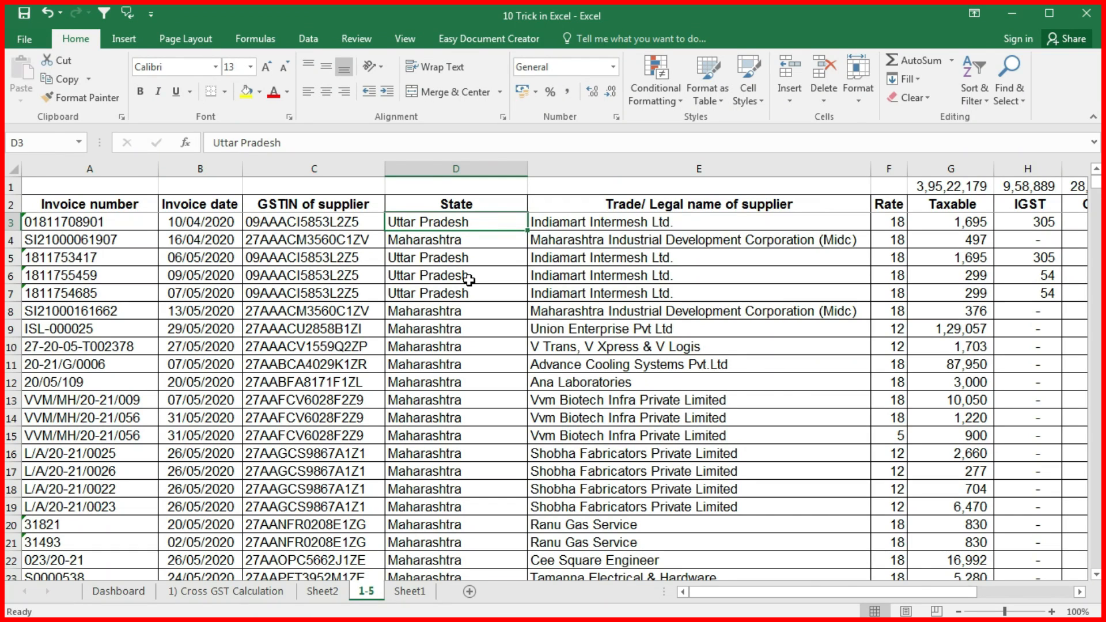
Insert two blank columns before the State column on sheet 1-5.
left_click(425, 168)
right_click(426, 168)
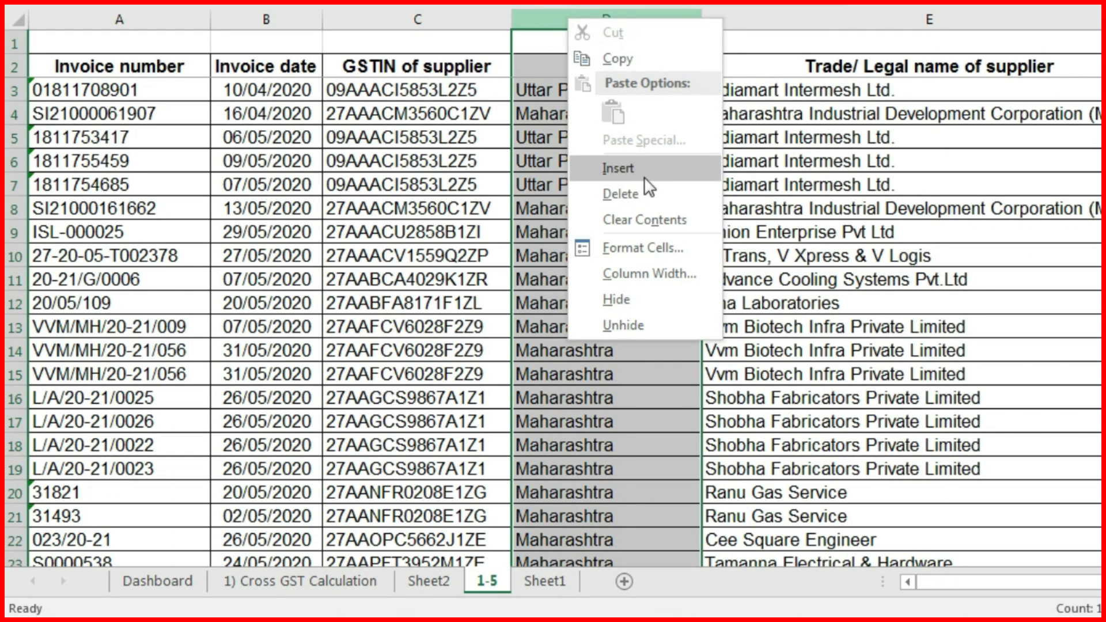
left_click(638, 167)
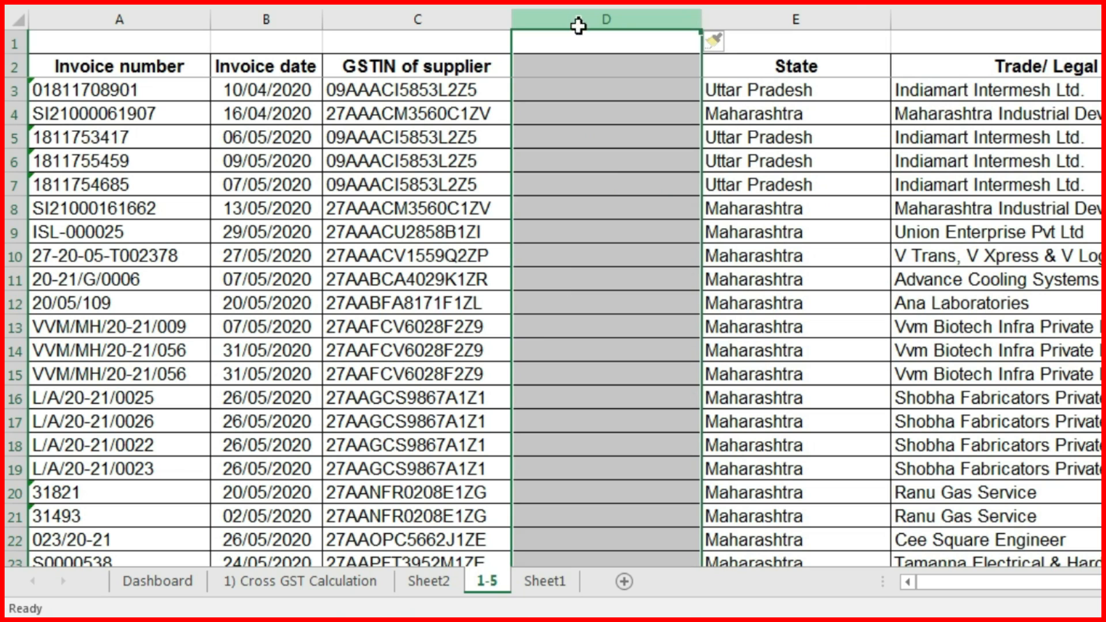
right_click(578, 26)
left_click(634, 176)
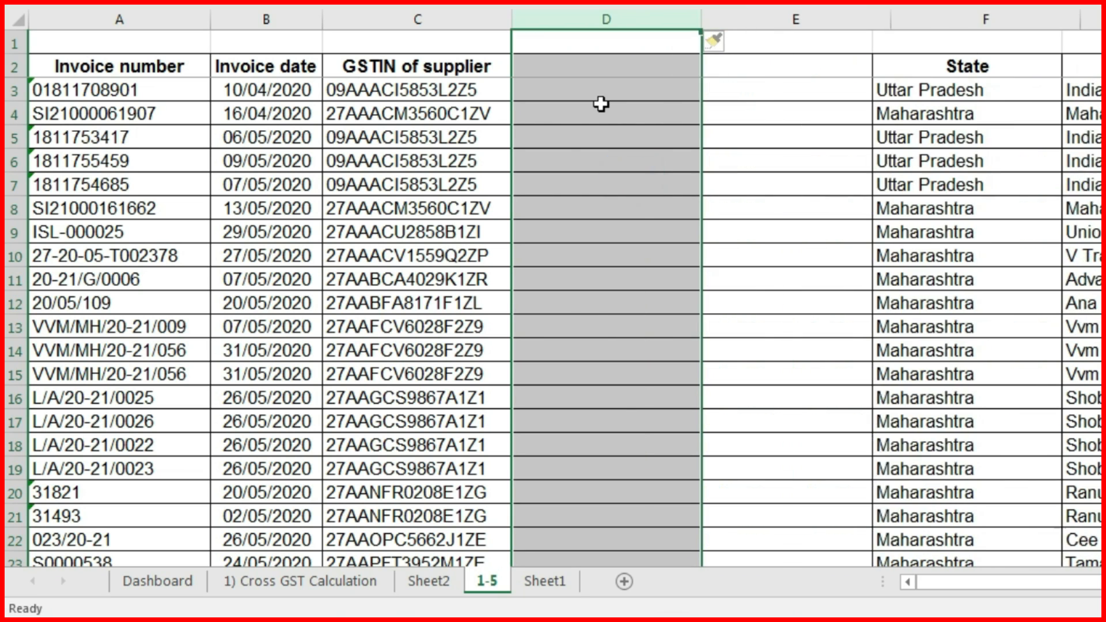
Extract the two-digit state code from the first GSTIN by entering =LEFT(C3,2) in D3.
left_click(595, 95)
type("=")
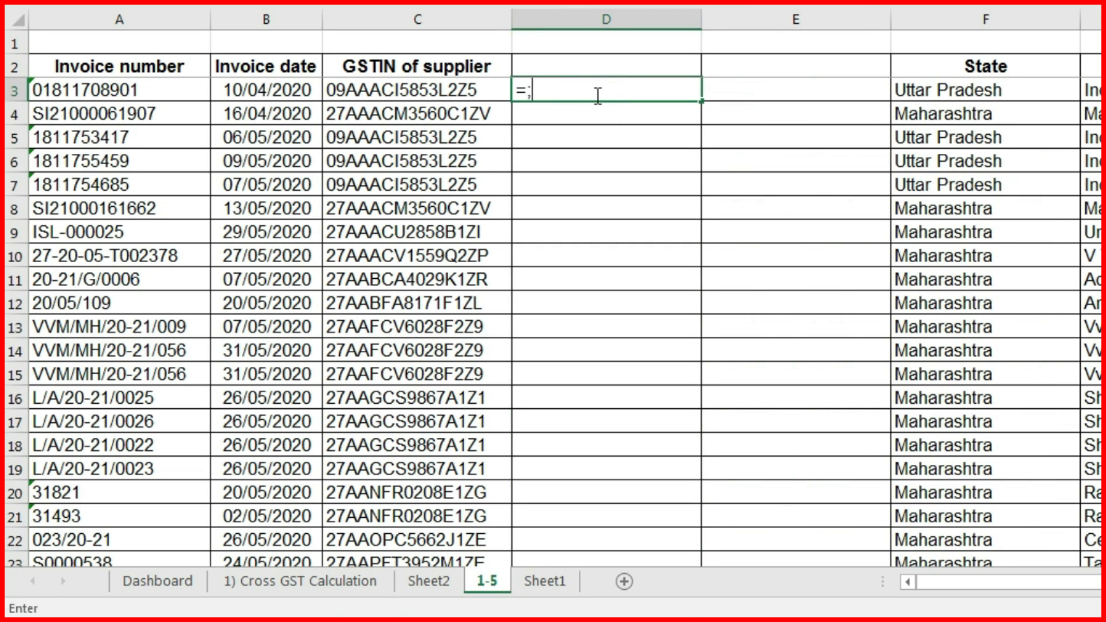
type("lef")
key("Tab")
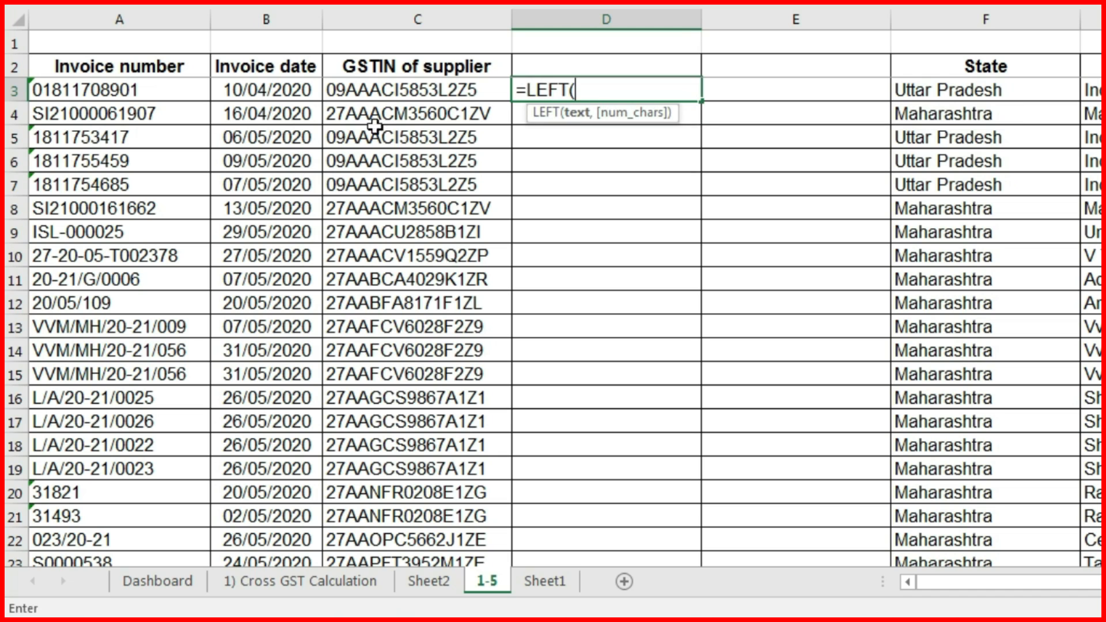
left_click(375, 92)
type(",")
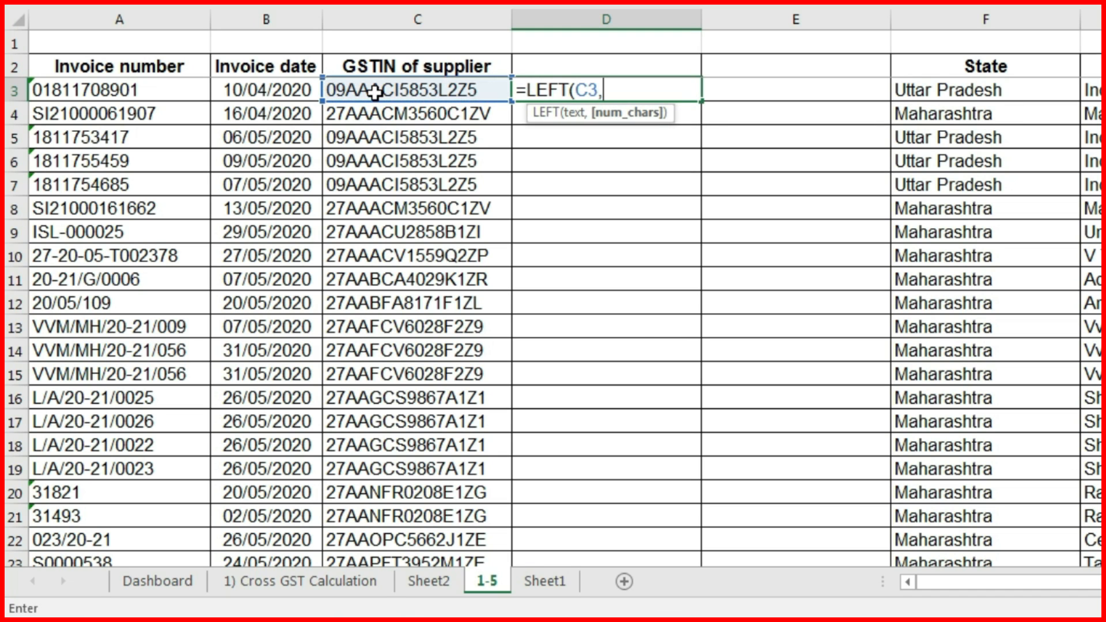
type("2)")
key("Return")
key("Up")
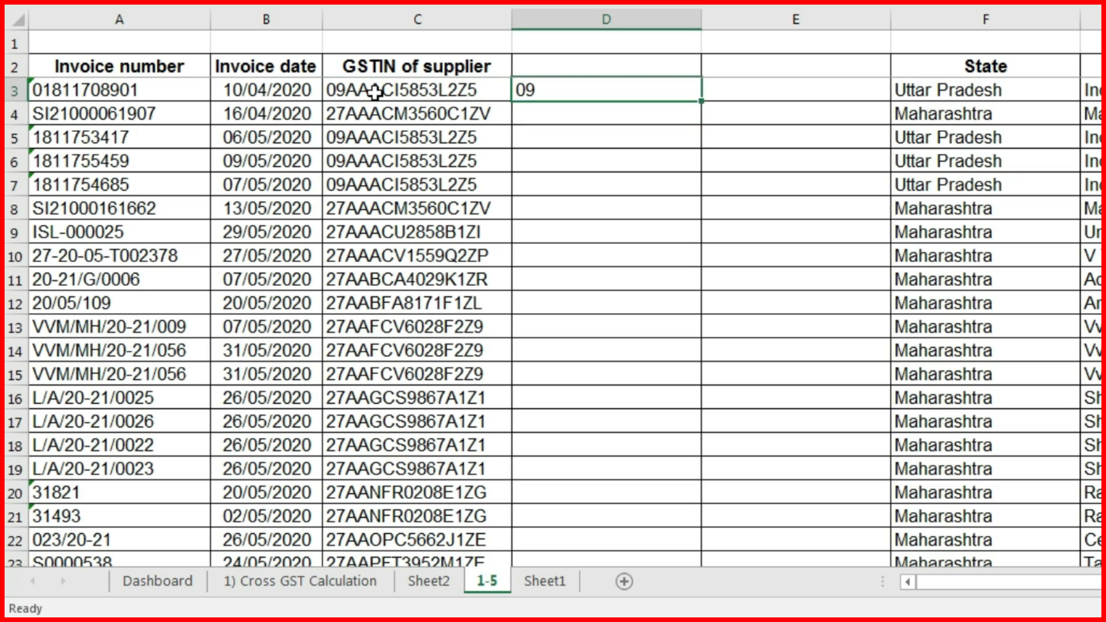
Copy the LEFT formula from D3 down column D to the last data row, 1536.
key("ctrl+c")
key("Left")
key("ctrl+Down")
key("Right")
key("ctrl+shift+Up")
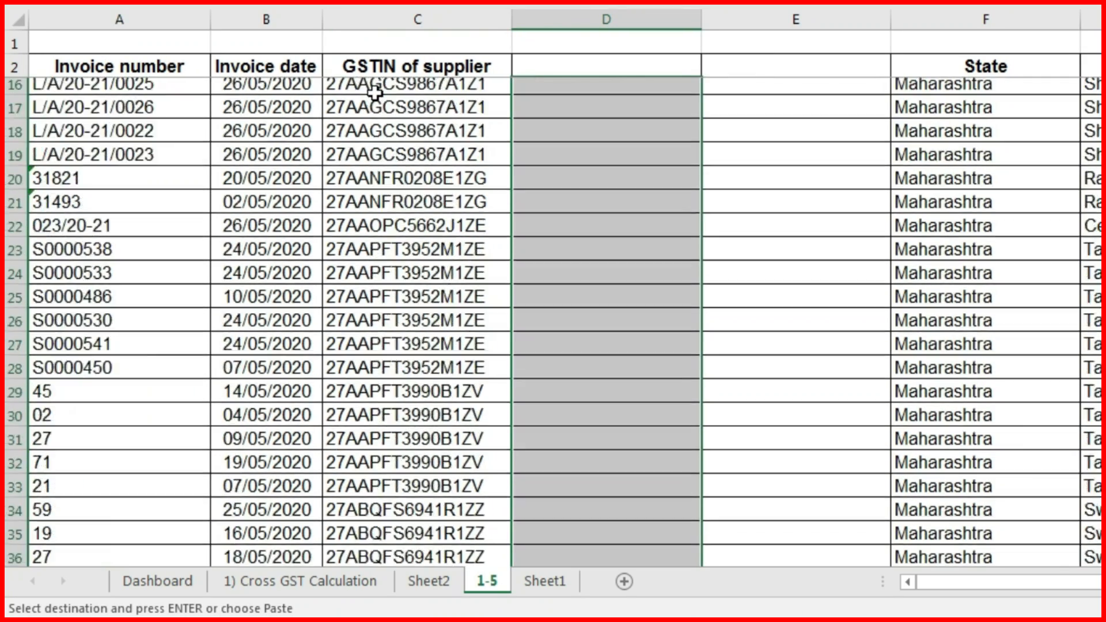
key("ctrl+v")
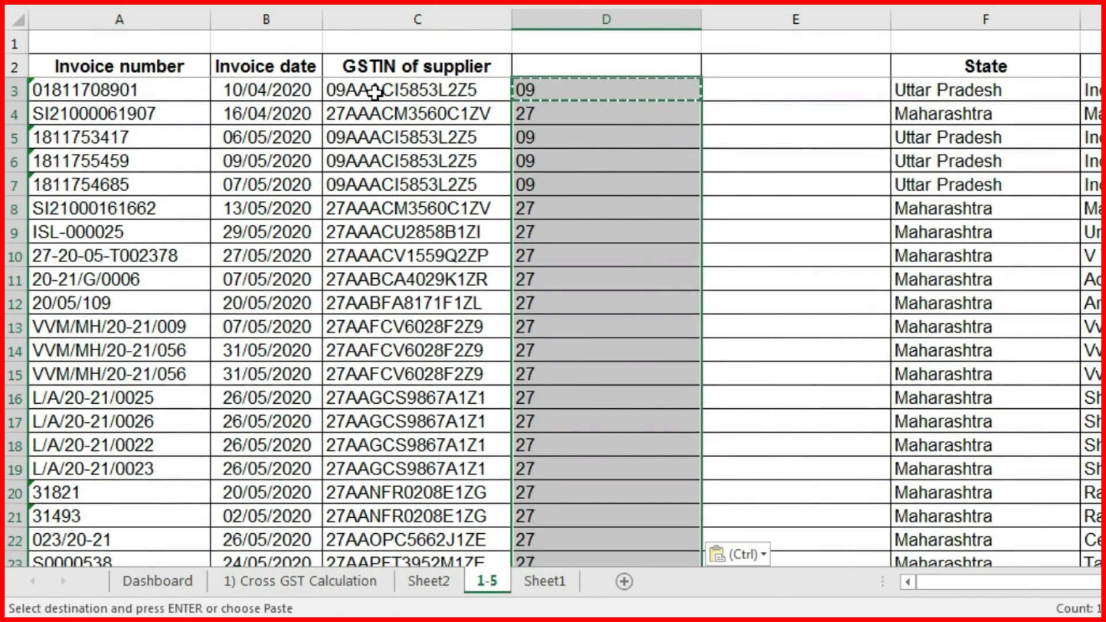
Replace the LEFT formulas in column D with their values using Paste Special Values.
key("ctrl+c")
key("ctrl+alt+v")
key("v")
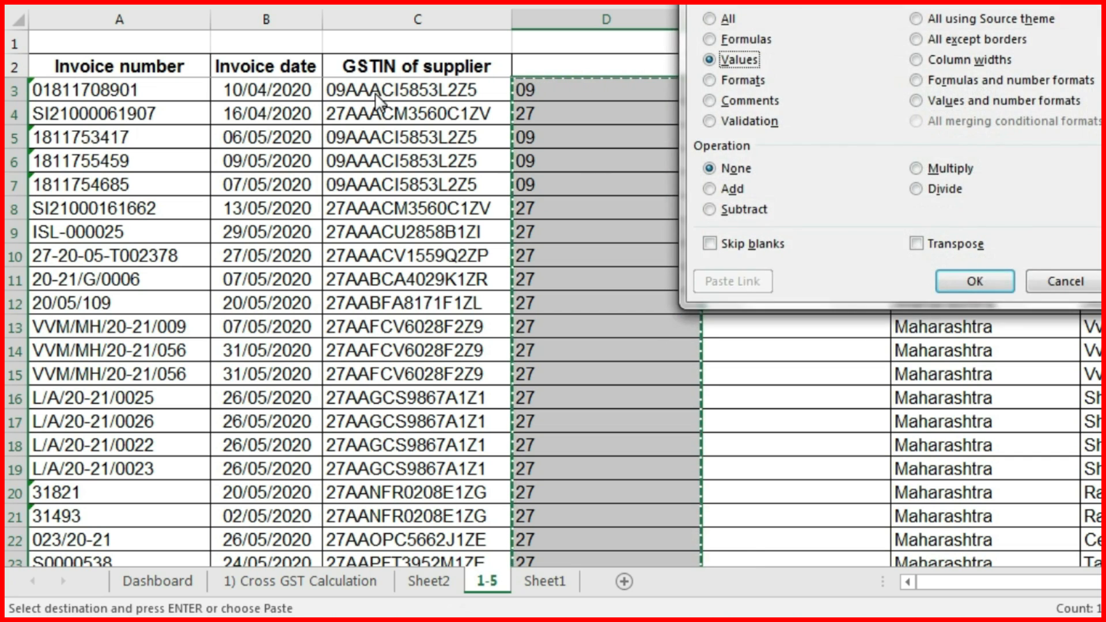
key("Return")
key("Escape")
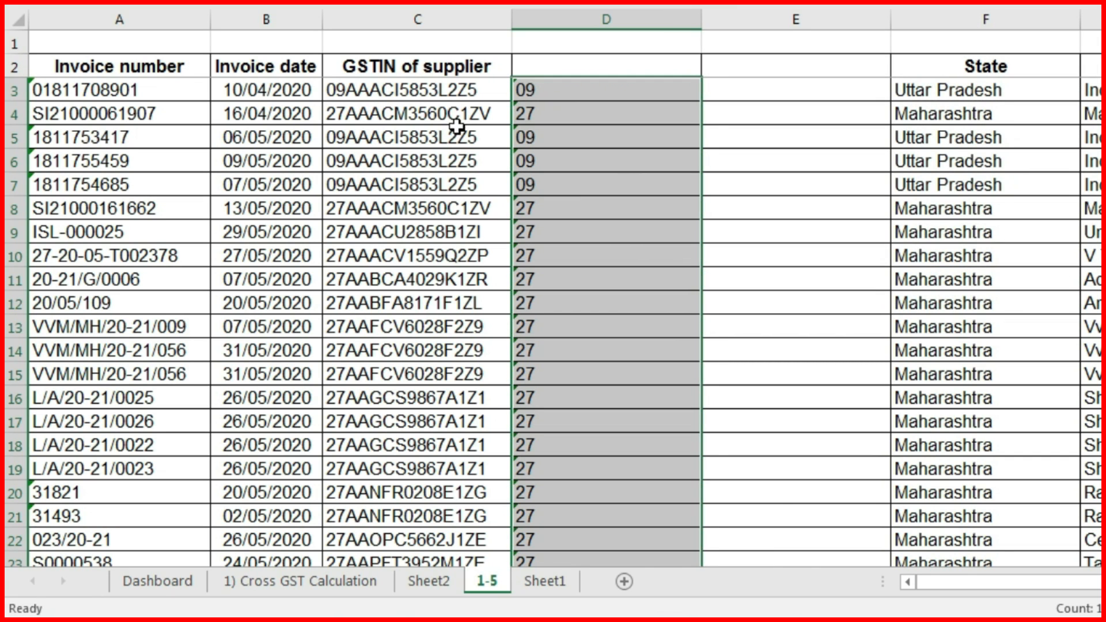
Convert the state codes stored as text in column D to numbers.
key("ctrl+period")
key("ctrl+period")
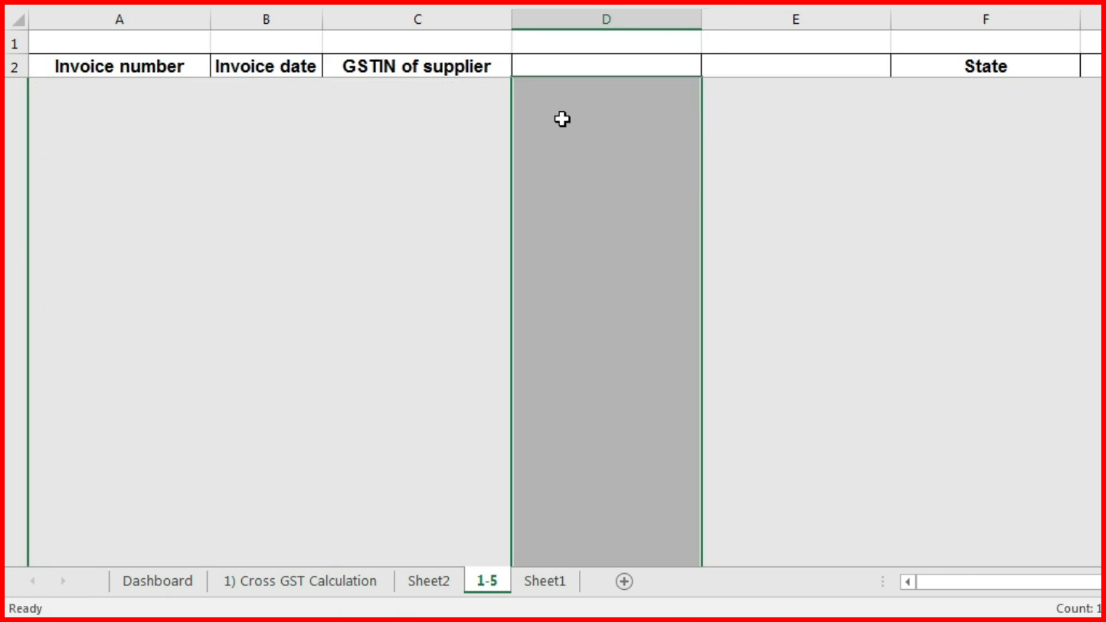
left_click(496, 87)
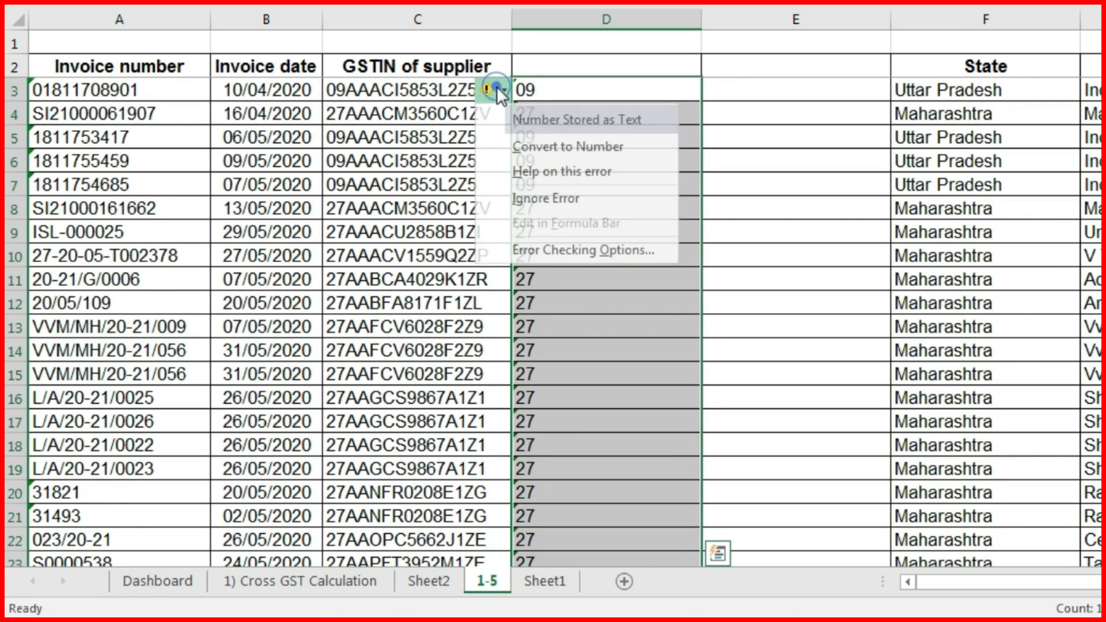
left_click(586, 143)
Start a VLOOKUP formula in E3 with the absolute range $D$3:$D$1536 as the lookup value.
left_click(830, 93)
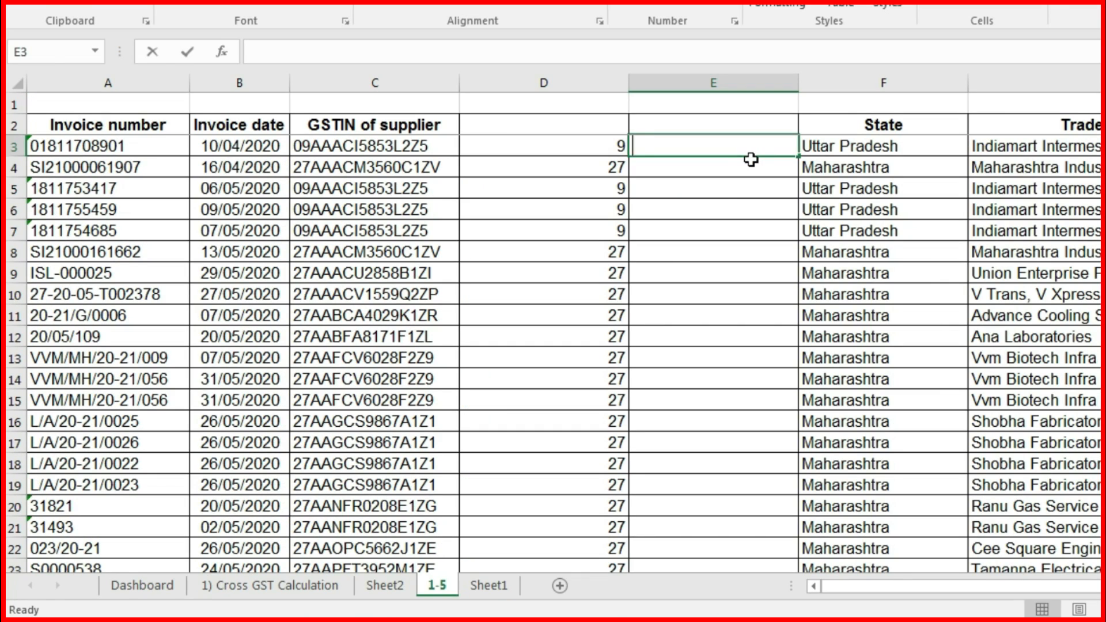
type("=vl")
key("Tab")
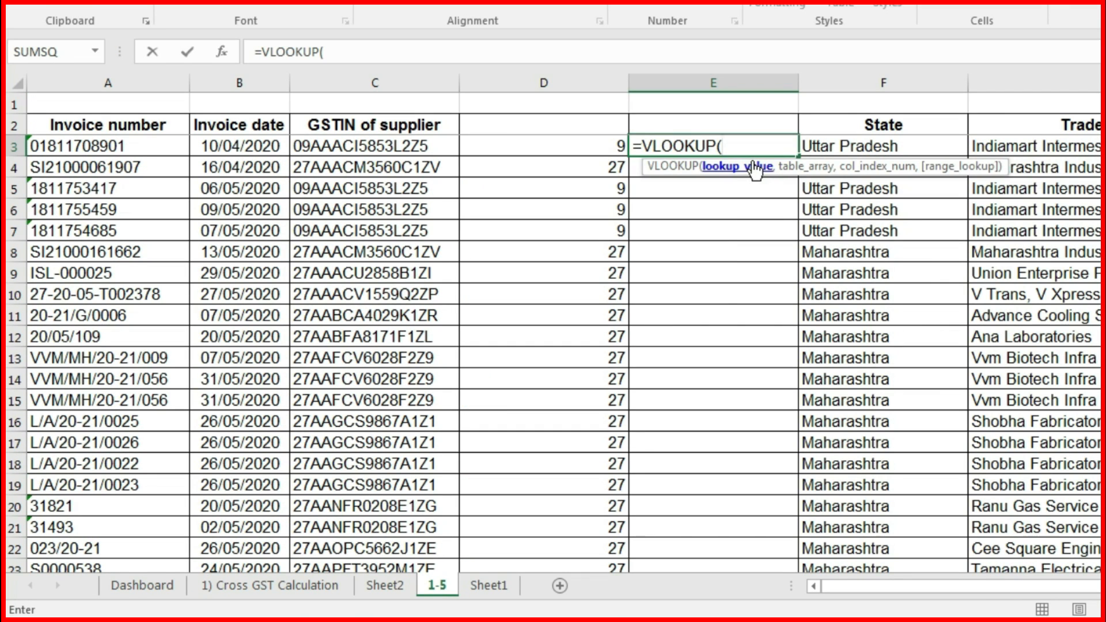
left_click(580, 148)
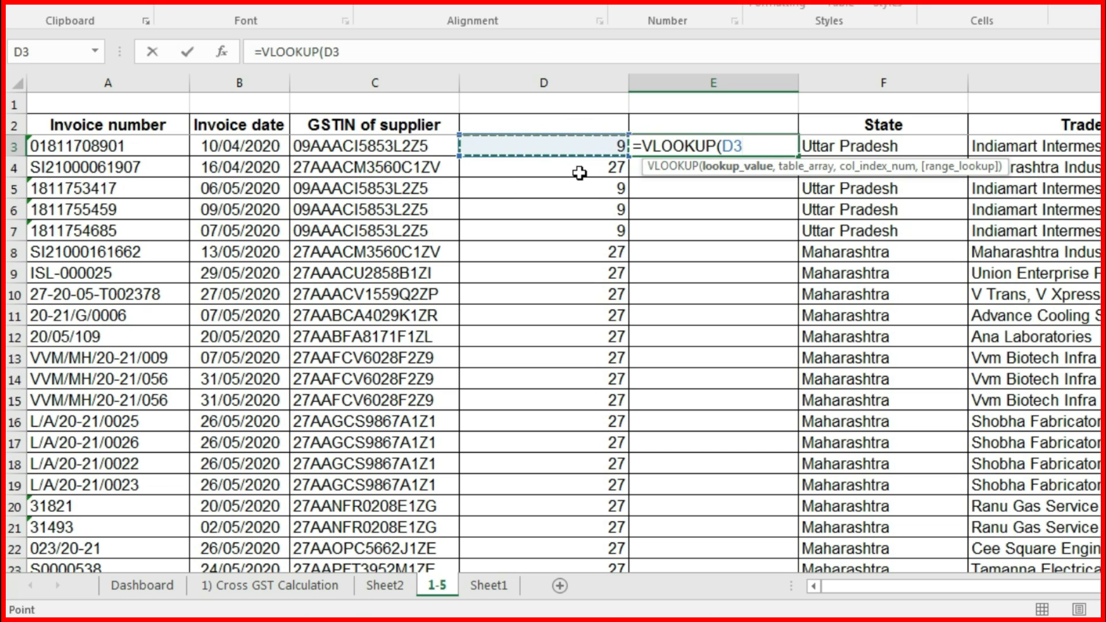
key("ctrl+shift+Down")
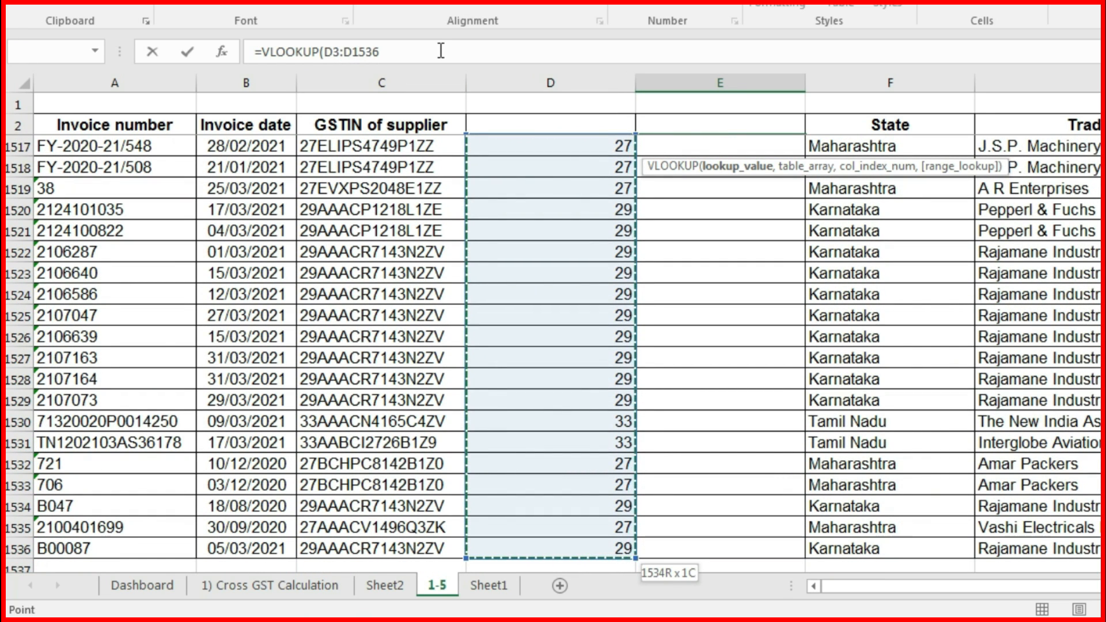
key("F4")
type(",")
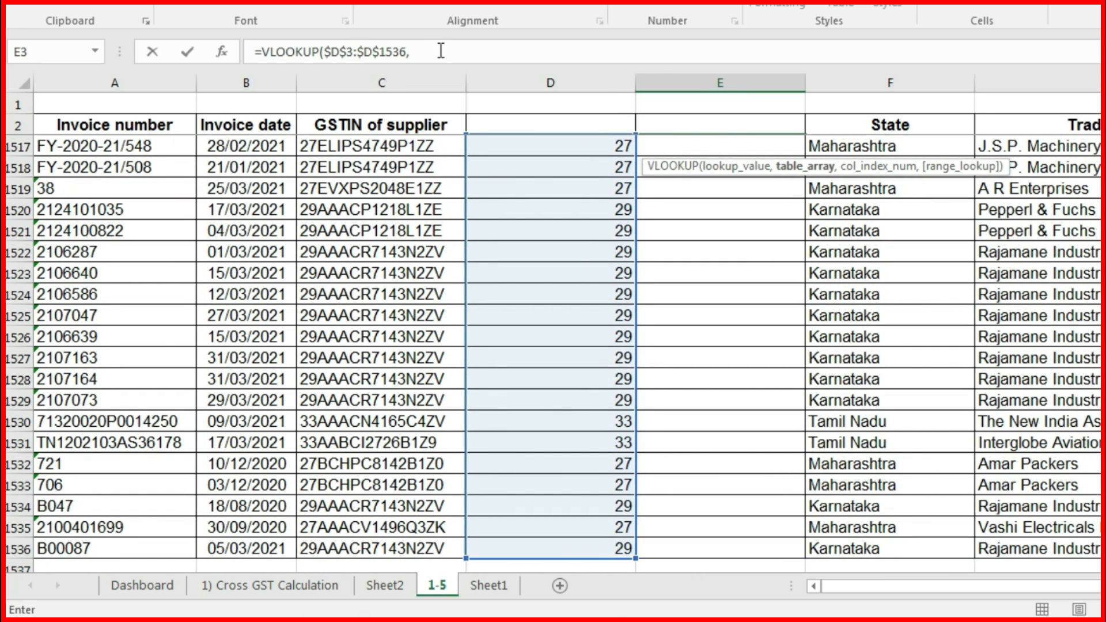
Add the absolute range $D$3:$E$42 on Sheet1 as the table array of the VLOOKUP in E3.
left_click(490, 585)
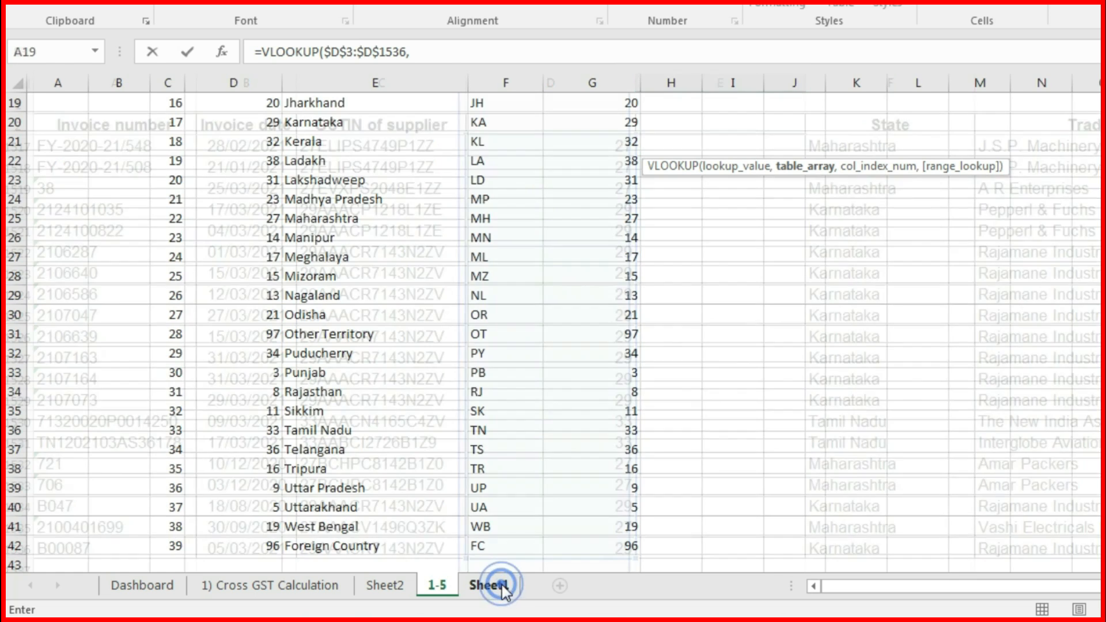
scroll(481, 286, "up", 6)
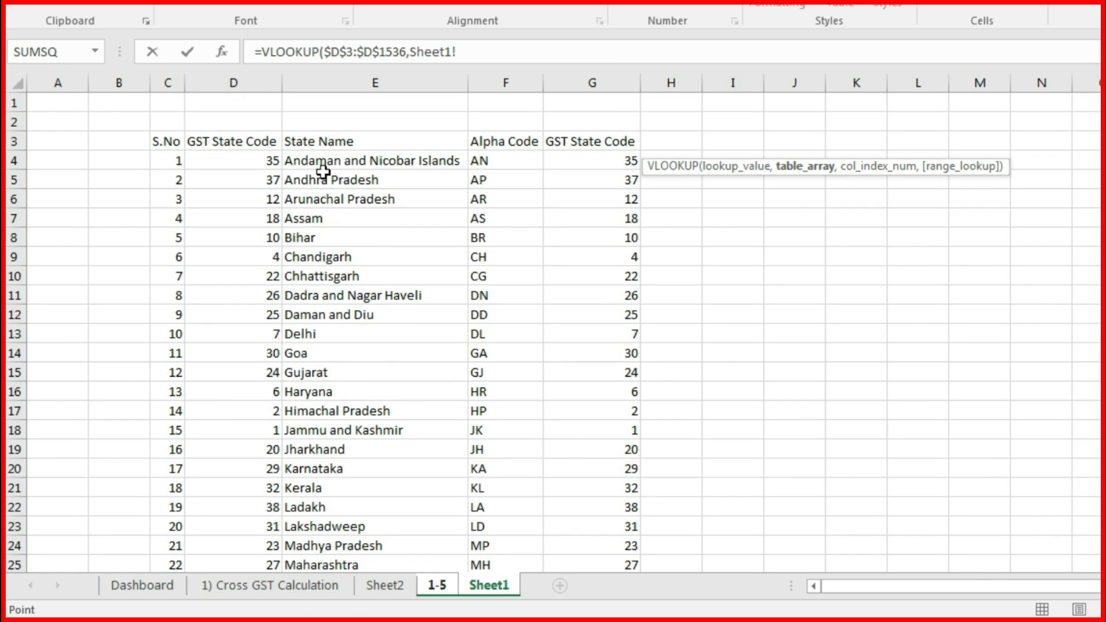
left_click(237, 141)
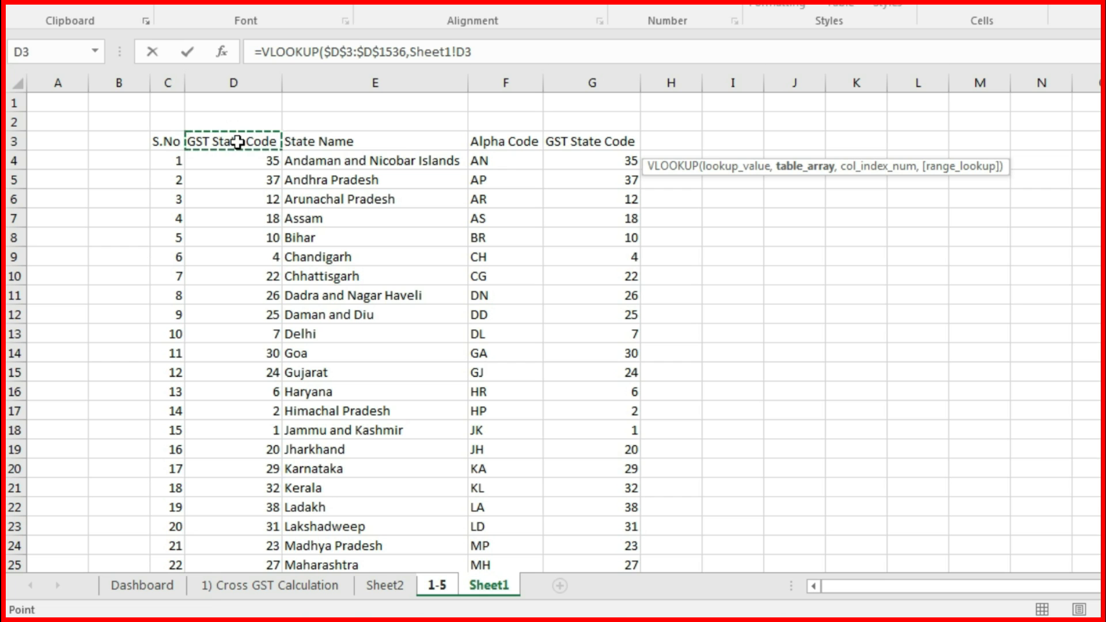
key("shift+Right")
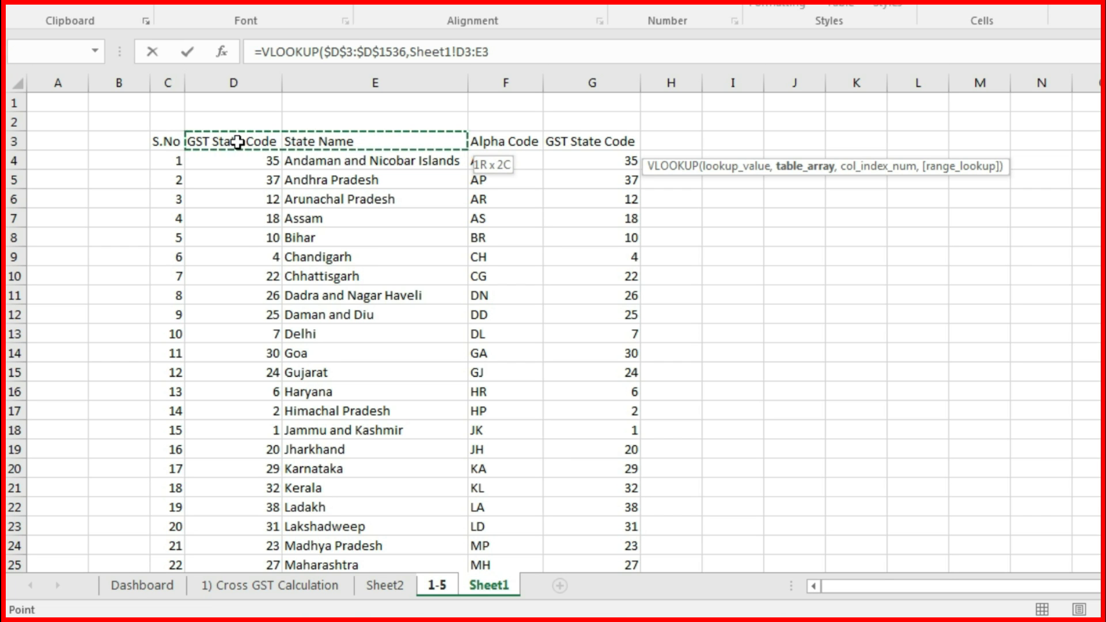
key("ctrl+shift+Down")
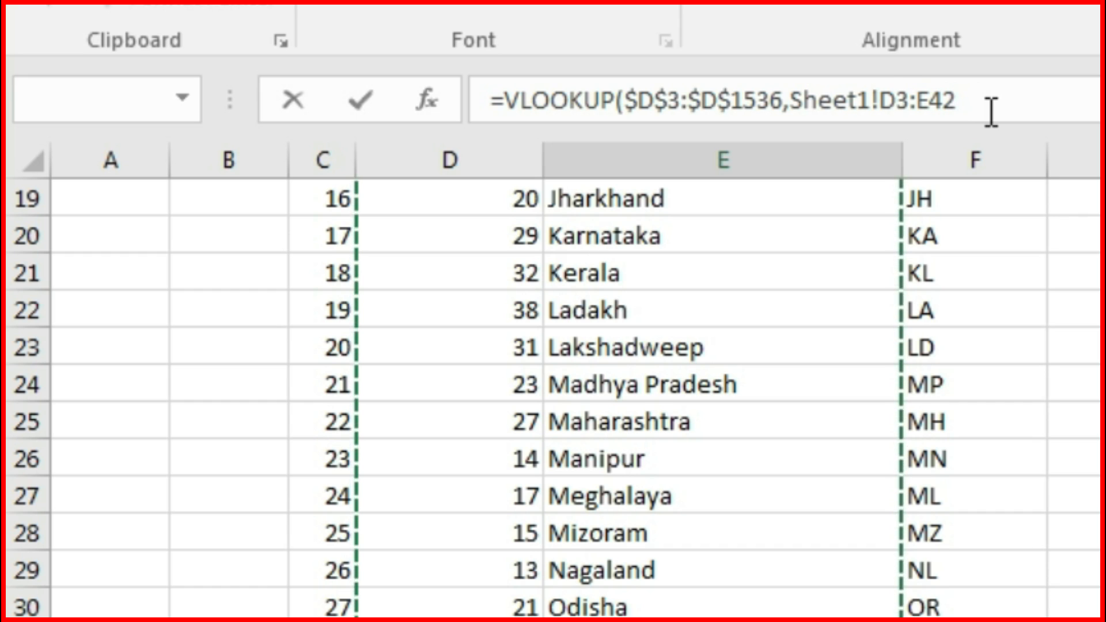
key("F4")
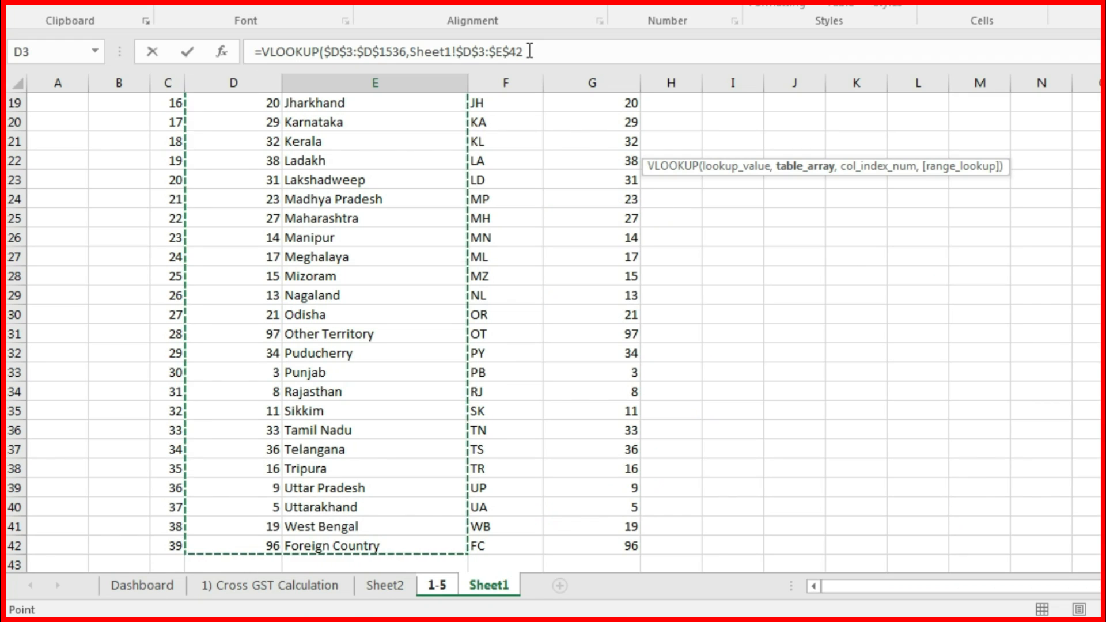
Complete the VLOOKUP in E3 with column index 2 and 0 for an exact match.
type(",2")
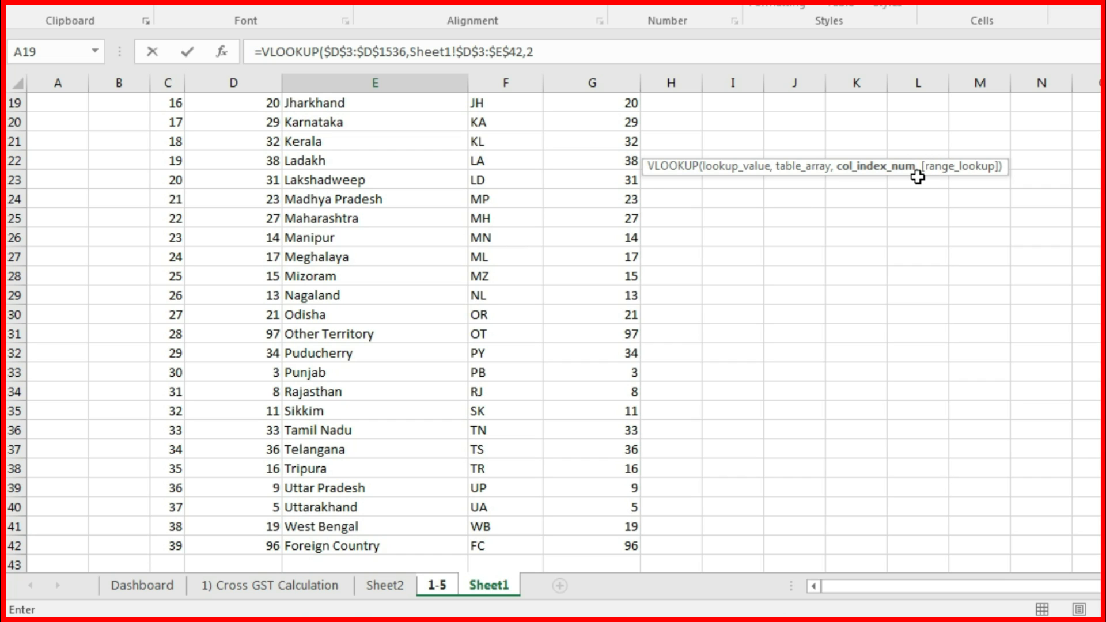
type(",")
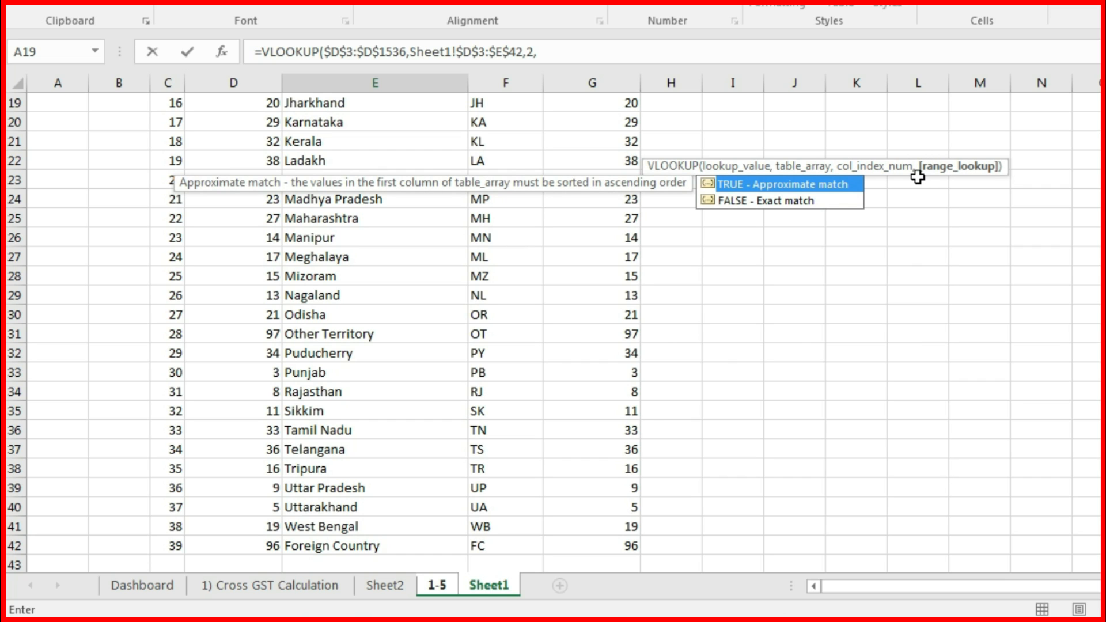
type("0)")
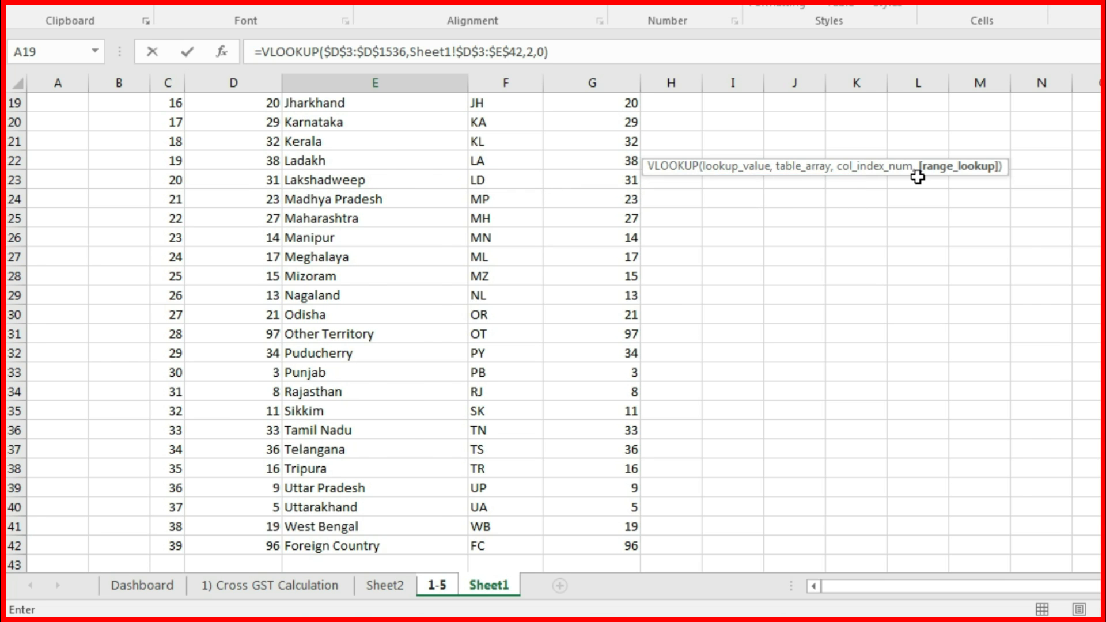
key("Return")
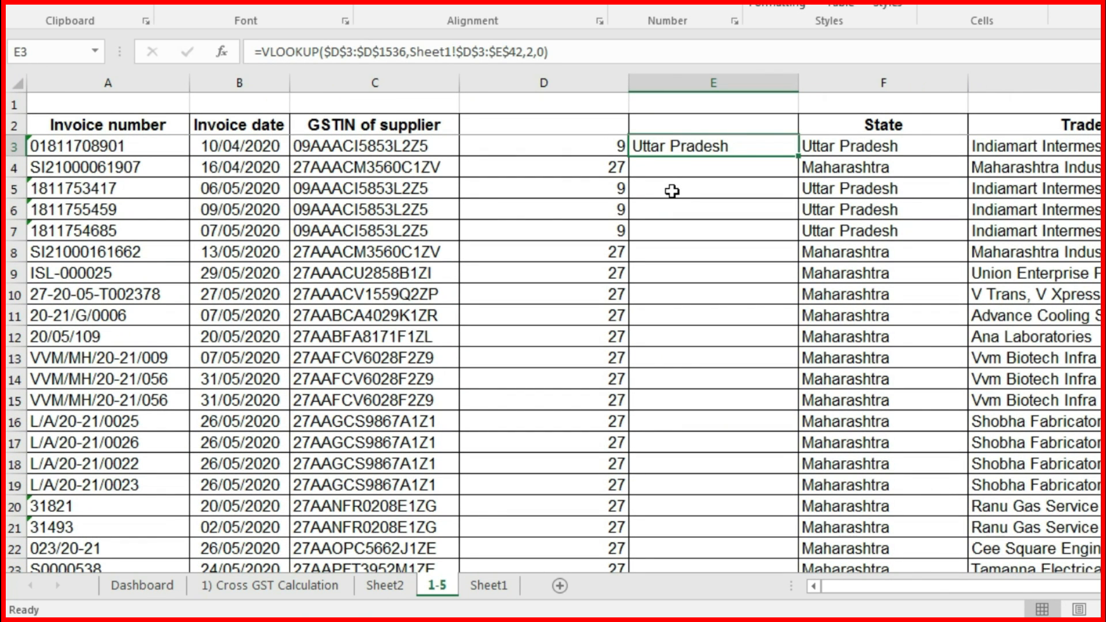
Try the VLOOKUP from E3 on sheet 1-5 by copying it into E10, and undo the paste.
left_click(488, 585)
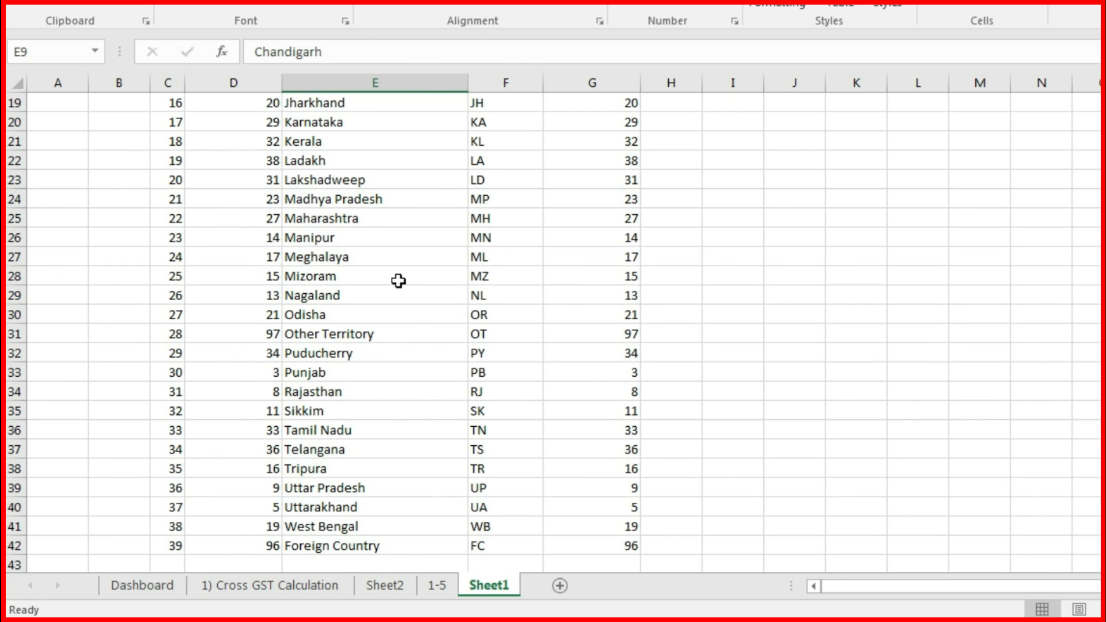
key("ctrl+Page_Up")
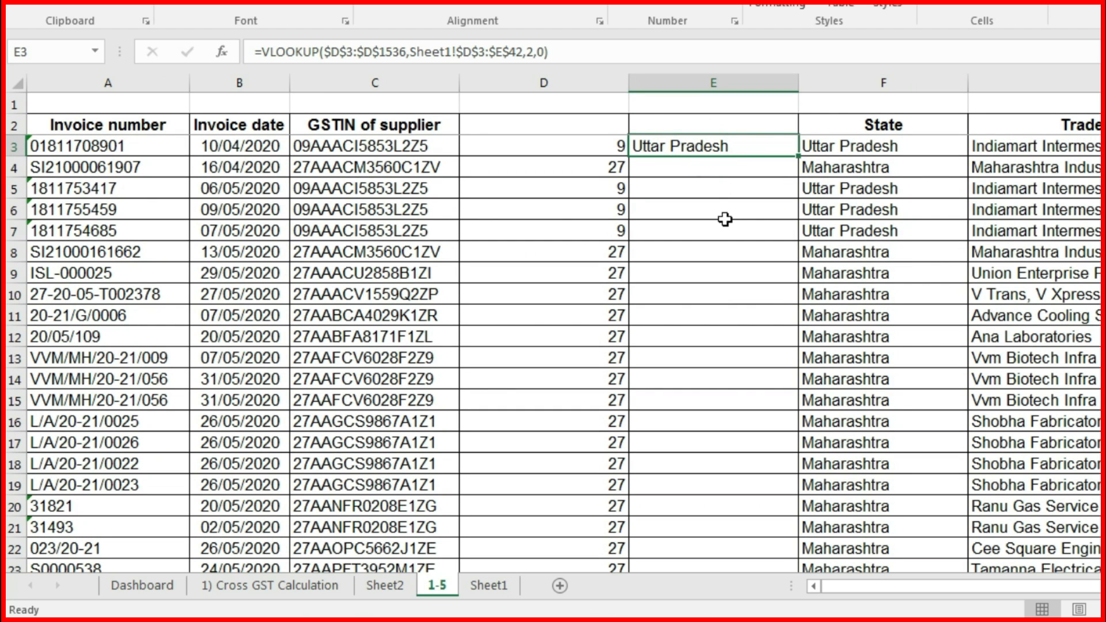
key("ctrl+c")
key("Down")
key("Down")
key("Down")
key("Down")
key("Down")
key("Down")
key("Down")
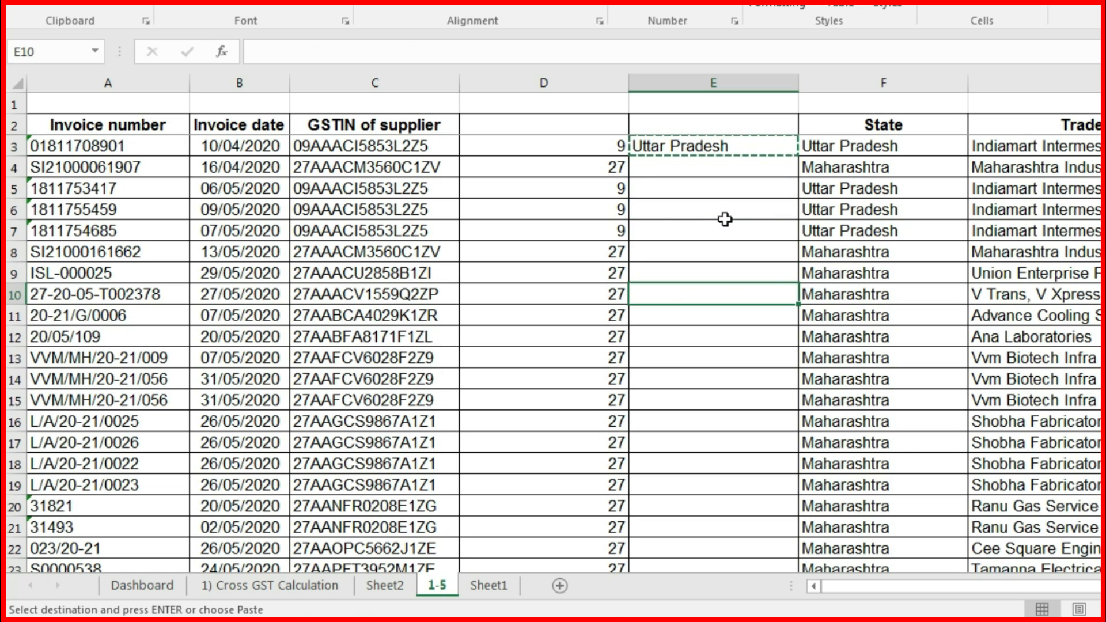
key("ctrl+v")
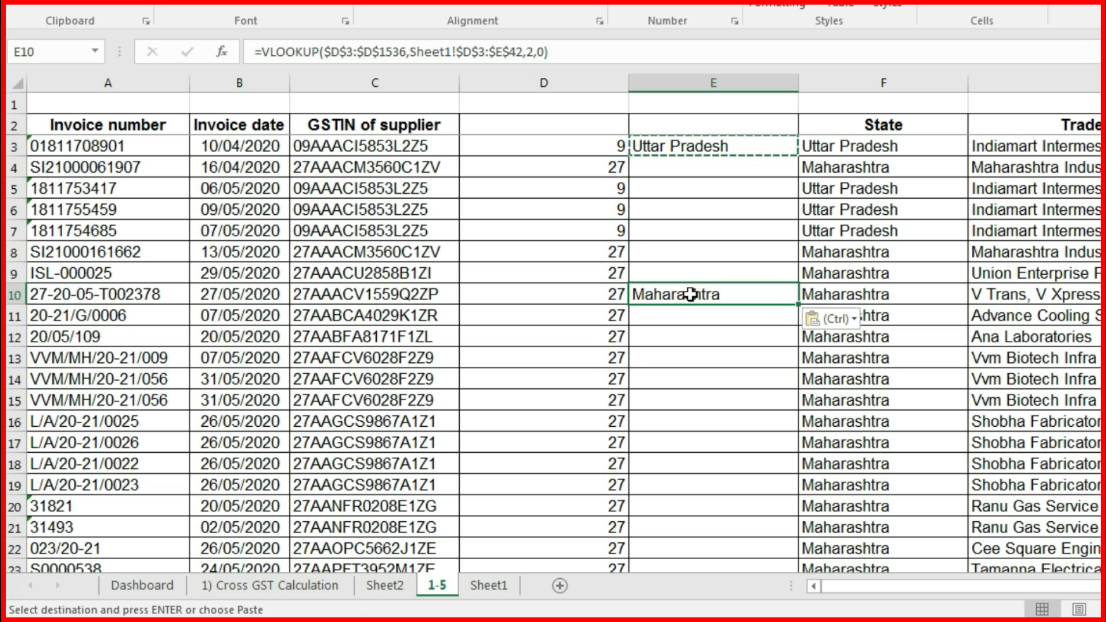
key("ctrl+z")
Try clearing columns C to H of the state code table on Sheet1 and return to sheet 1-5.
left_click(488, 585)
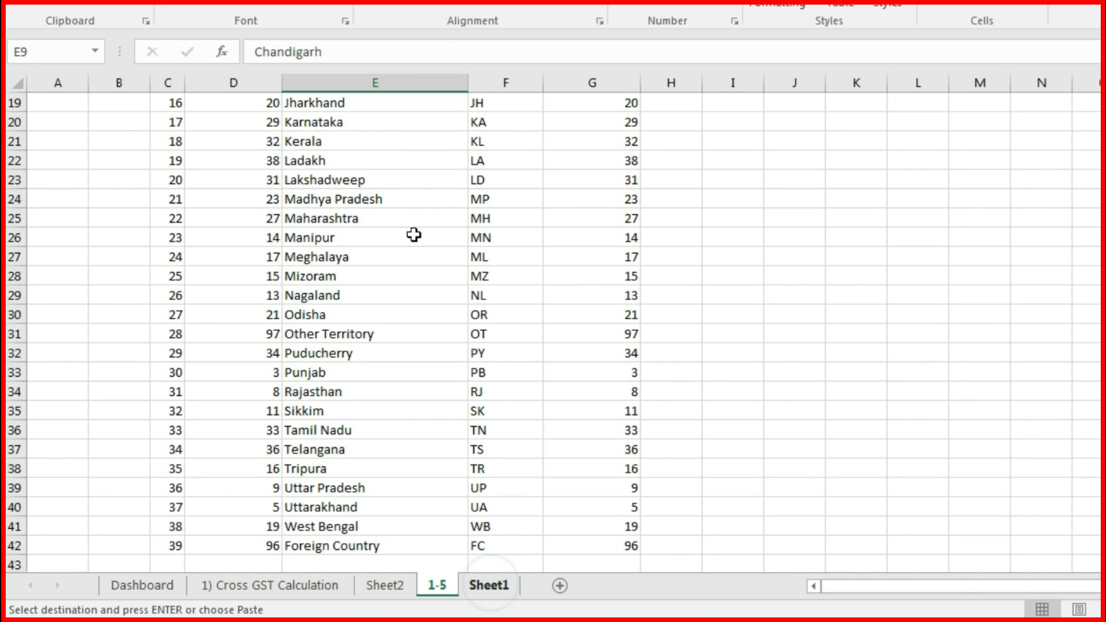
left_click_drag(161, 83, 654, 70)
key("ctrl+Page_Up")
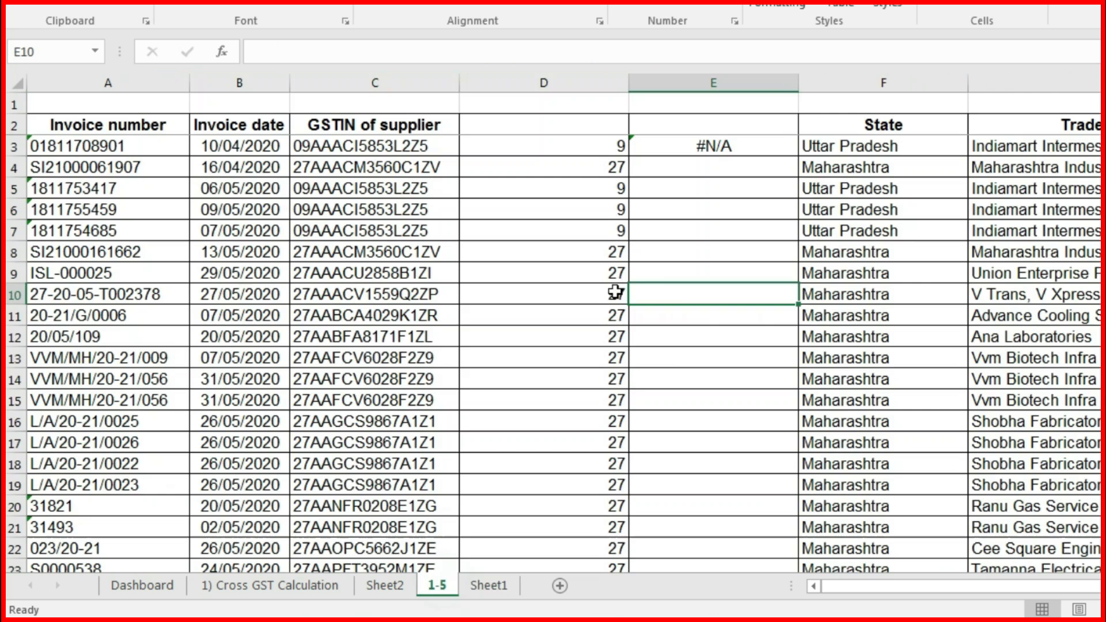
Test the E3 formula by copying it into E11, and undo both the paste and the clearing of the Sheet1 columns.
left_click(699, 148)
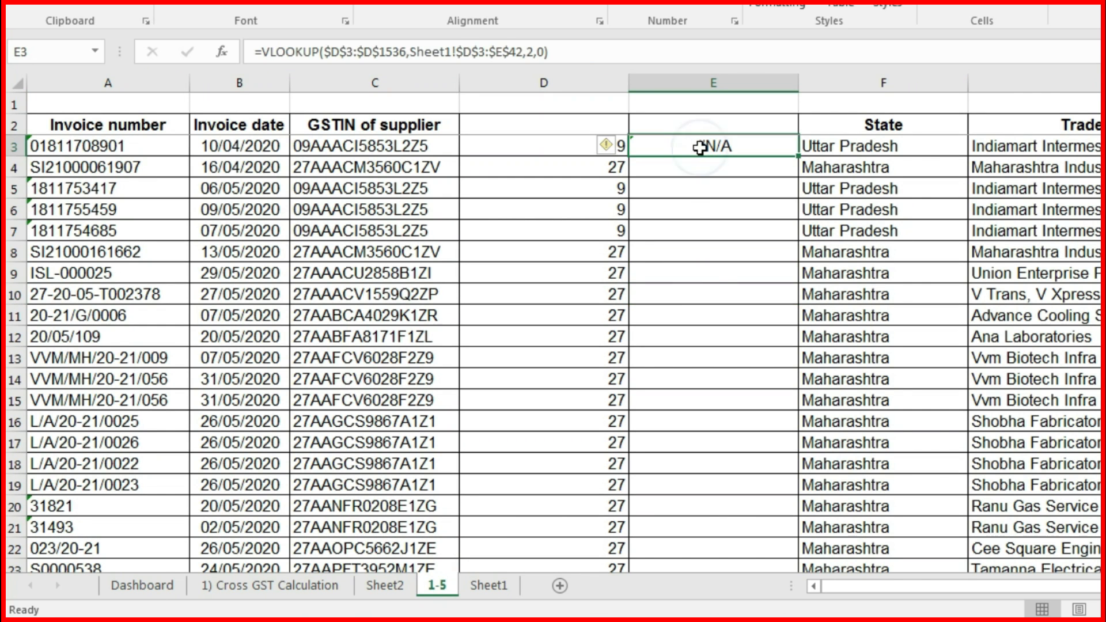
key("ctrl+c")
left_click(706, 311)
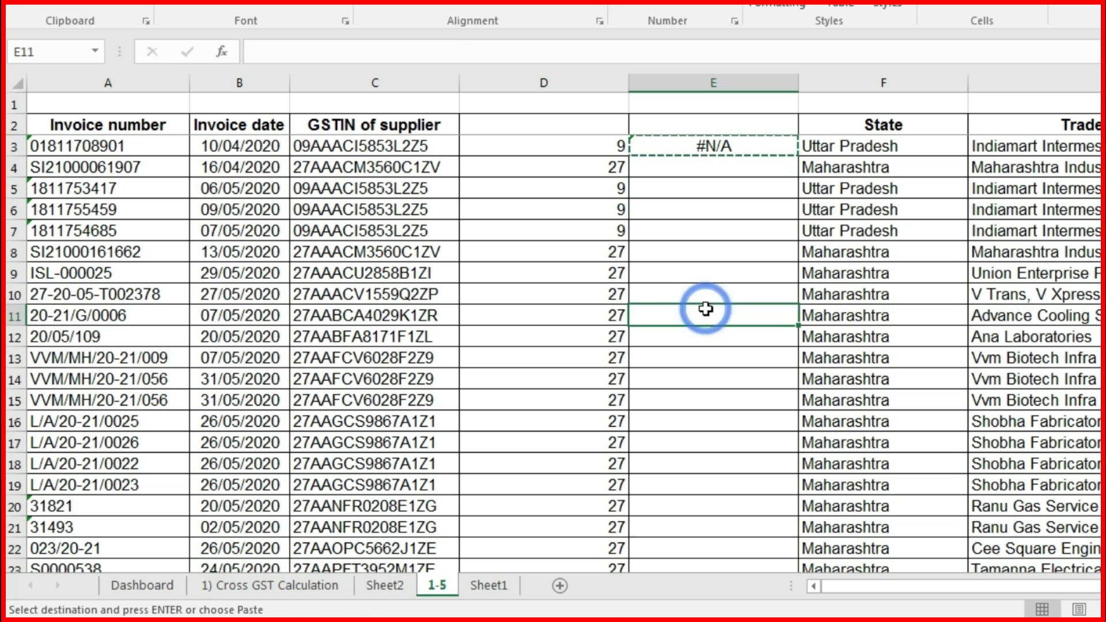
key("ctrl+v")
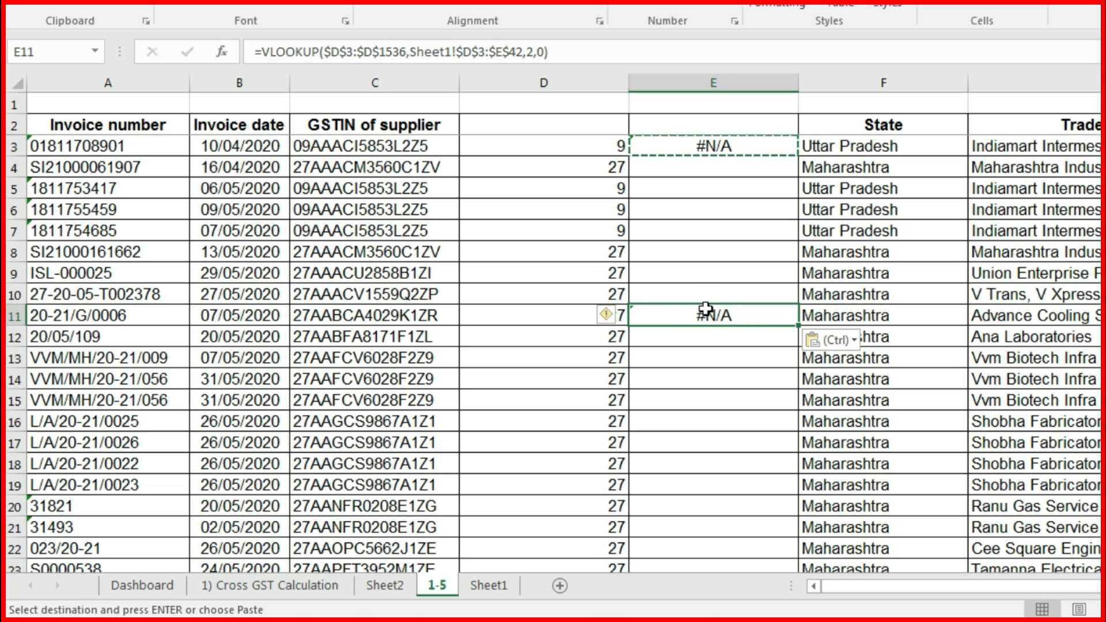
key("ctrl+z")
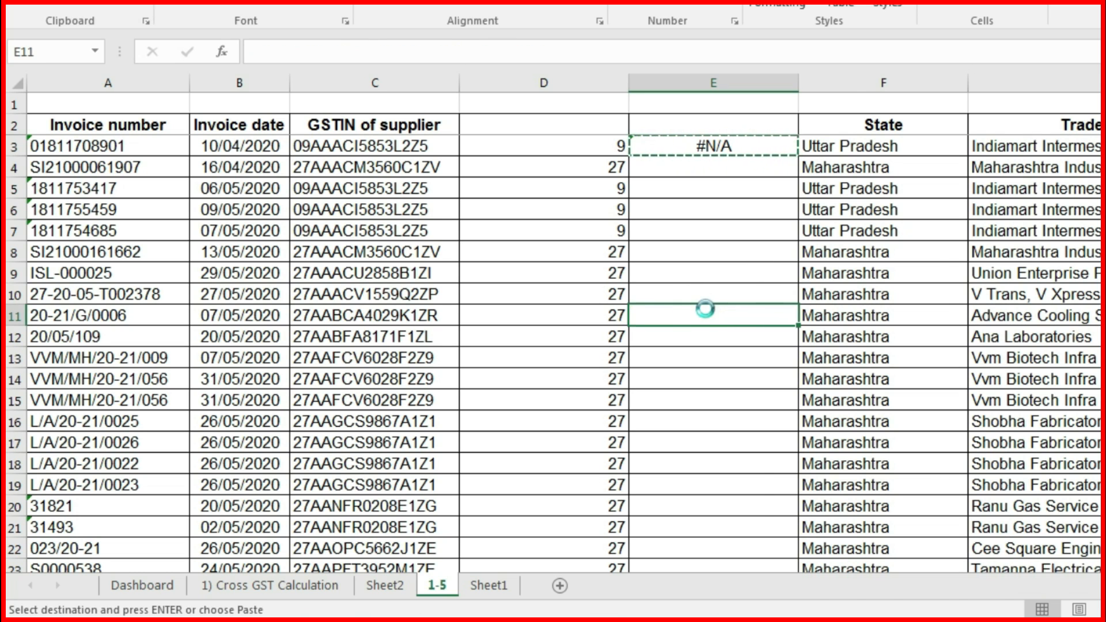
key("ctrl+Page_Down")
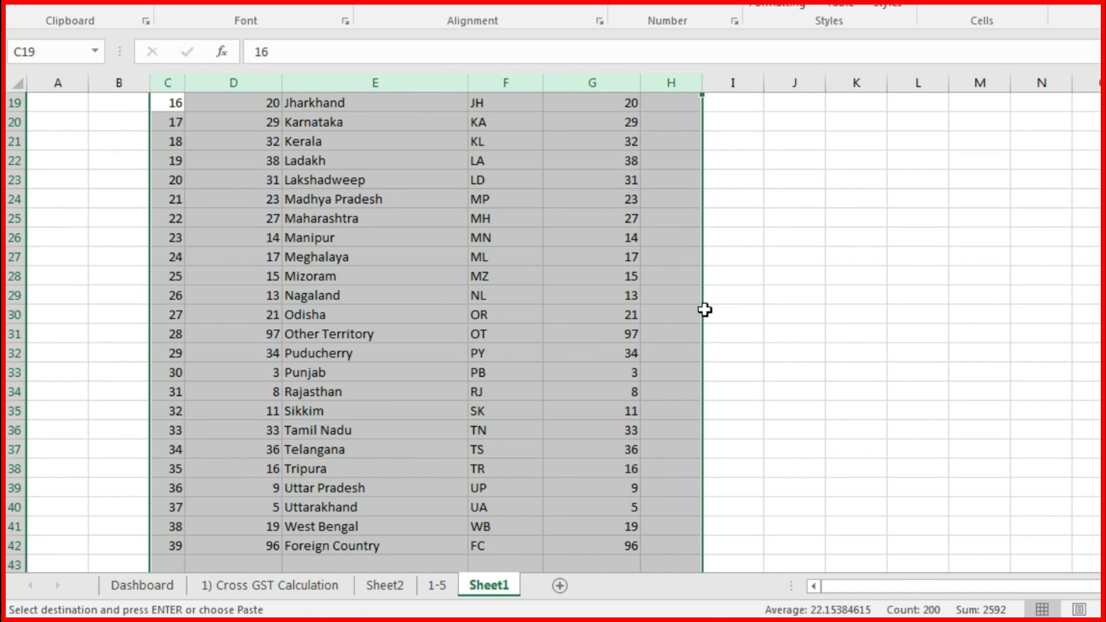
left_click(436, 586)
left_click(708, 147)
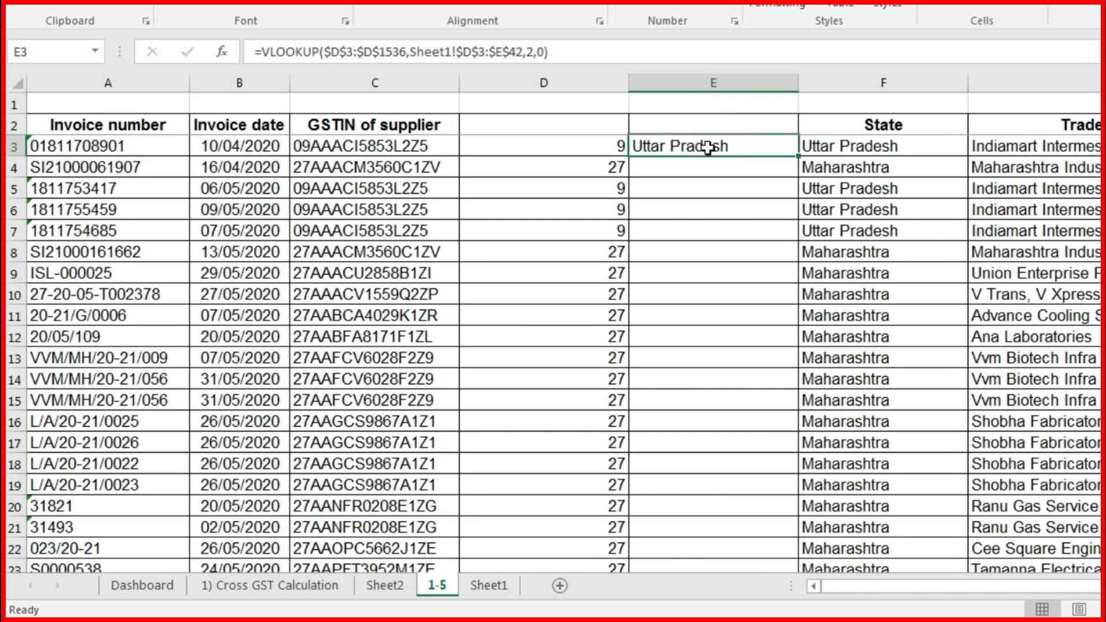
Convert the Sheet1!$D$3:$E$42 reference in E3's VLOOKUP into a hard-coded array of its values.
double_click(708, 148)
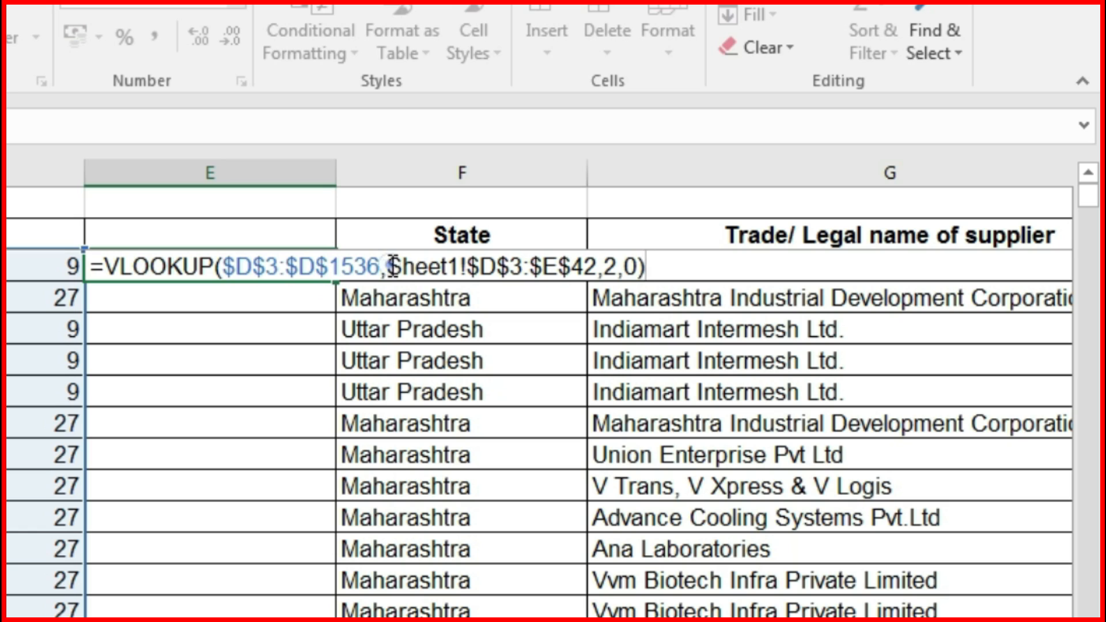
left_click_drag(387, 267, 598, 266)
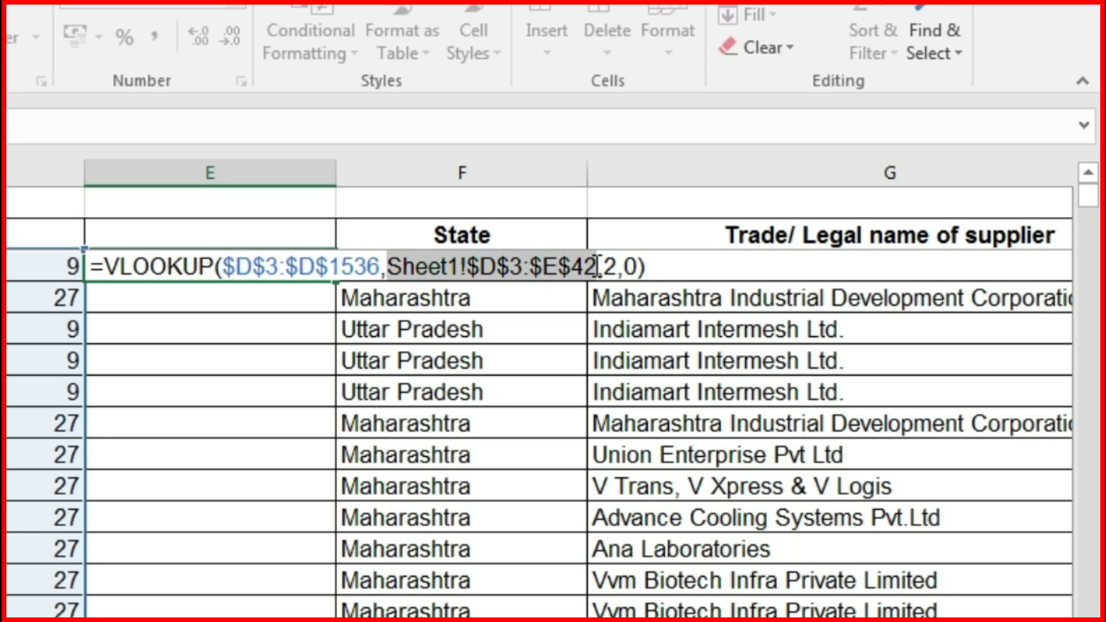
left_click(379, 267)
left_click_drag(386, 266, 598, 256)
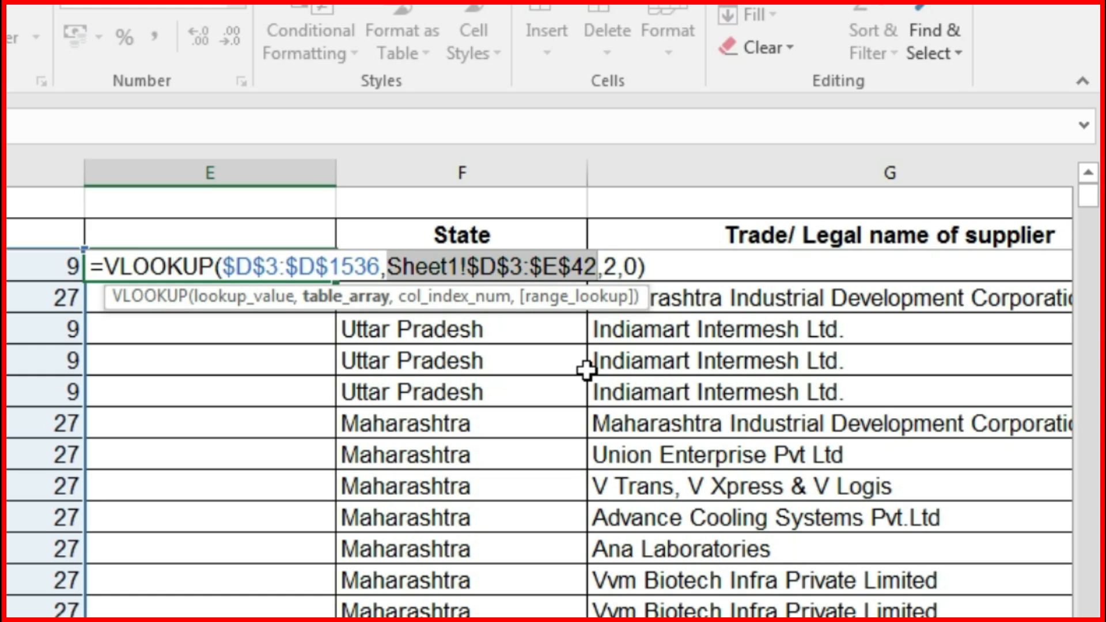
key("F9")
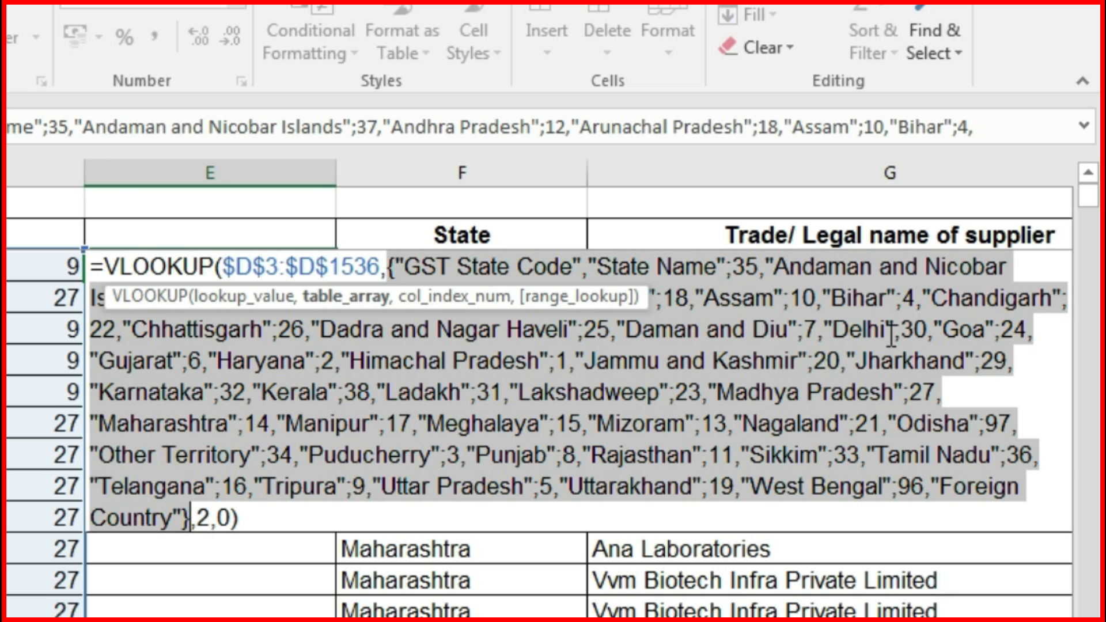
key("Return")
key("Up")
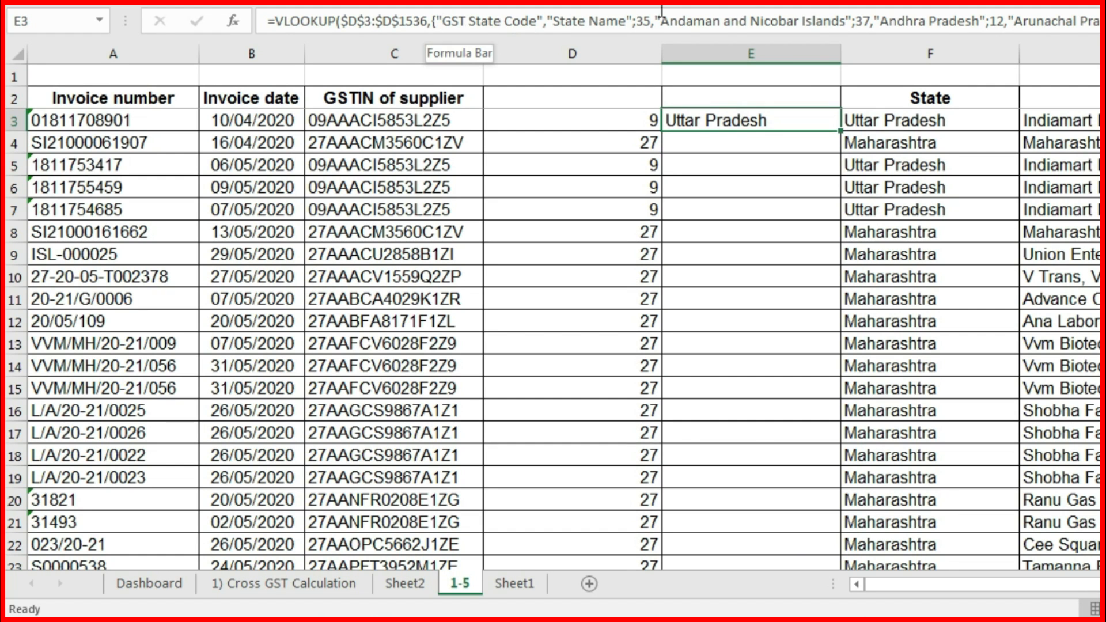
Copy the VLOOKUP formula from E3 down column E of sheet 1-5 to row 1536.
left_click(515, 583)
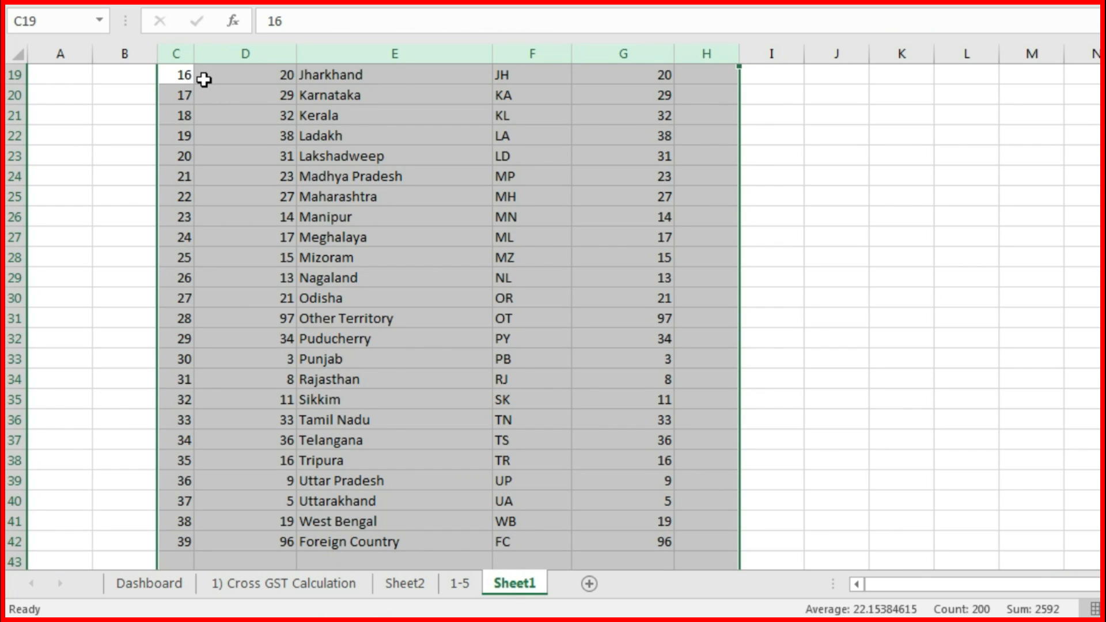
left_click(465, 586)
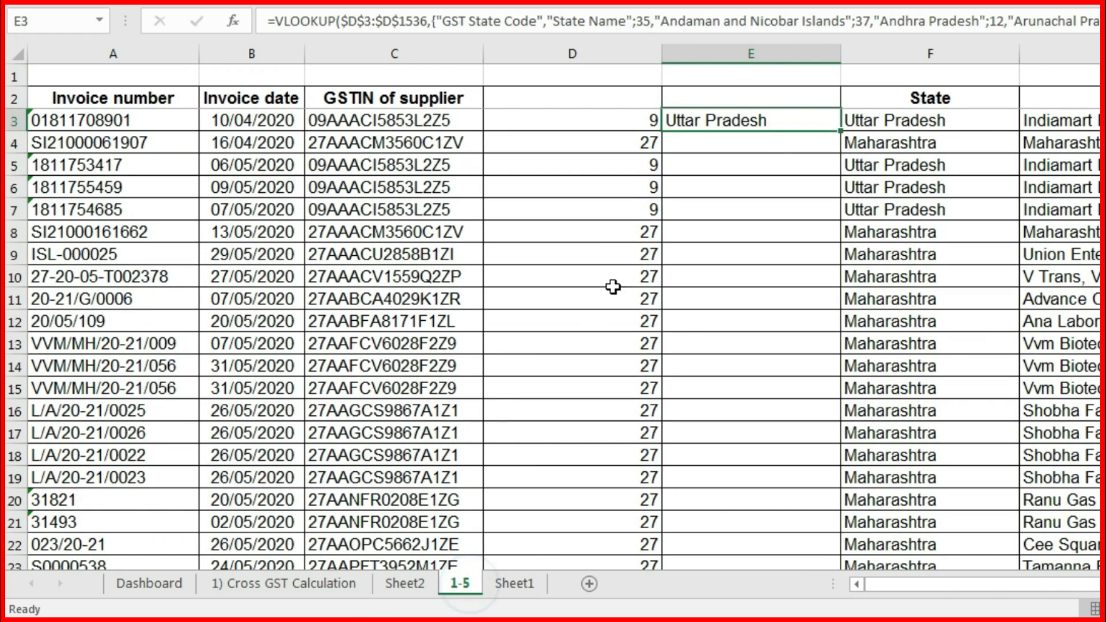
key("ctrl+c")
key("Left")
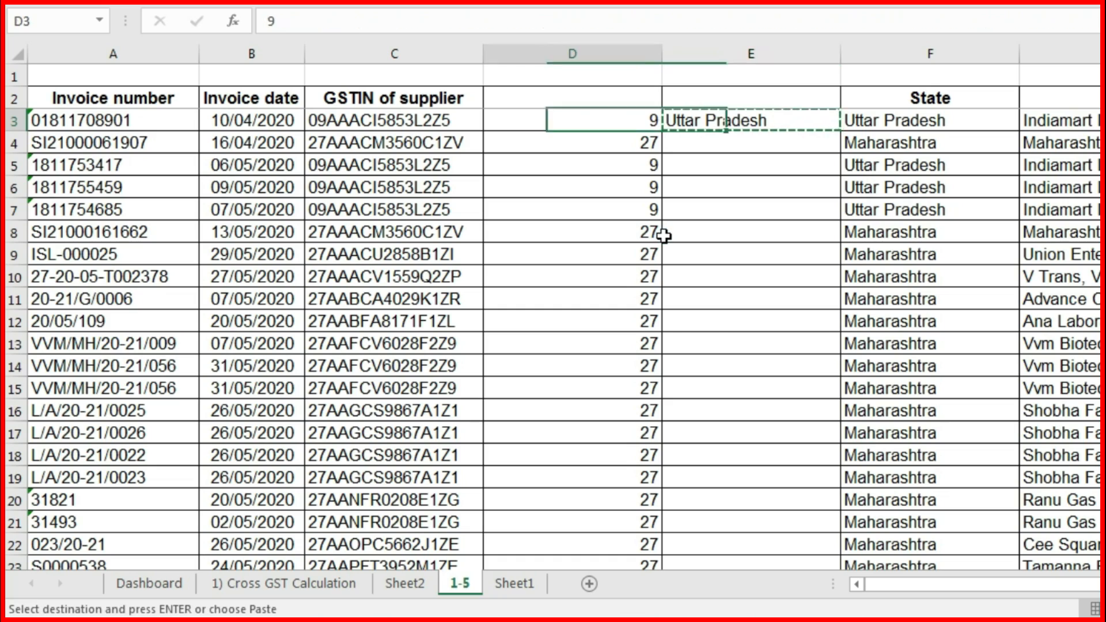
key("ctrl+Down")
key("Right")
key("ctrl+shift+Up")
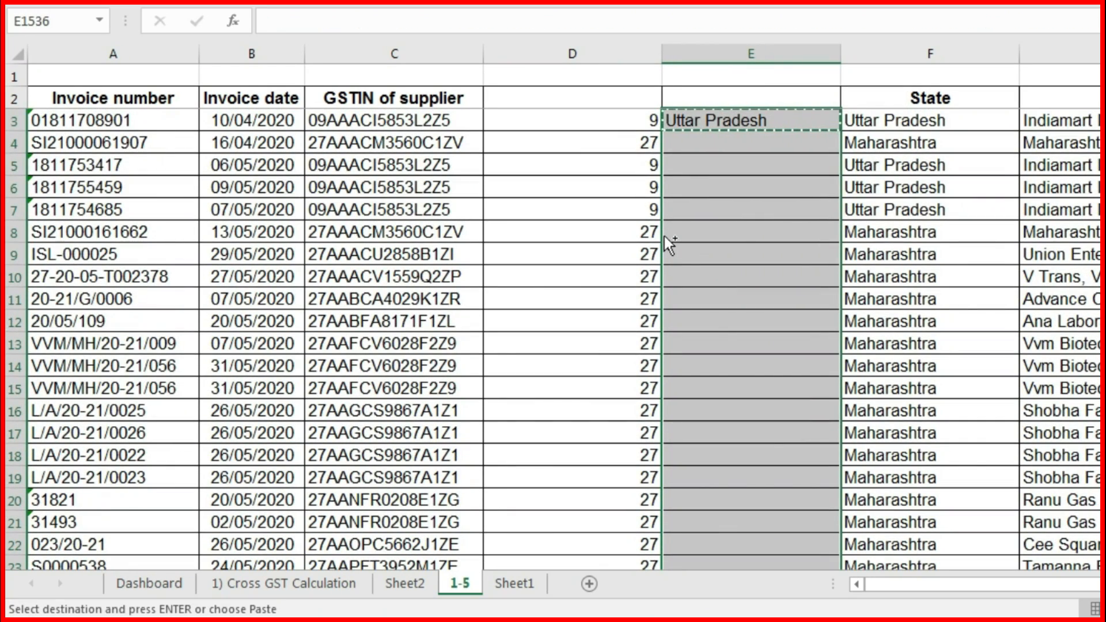
key("ctrl+v")
Examine the hard-coded state code array inside the VLOOKUP formula in E14.
left_click(743, 362)
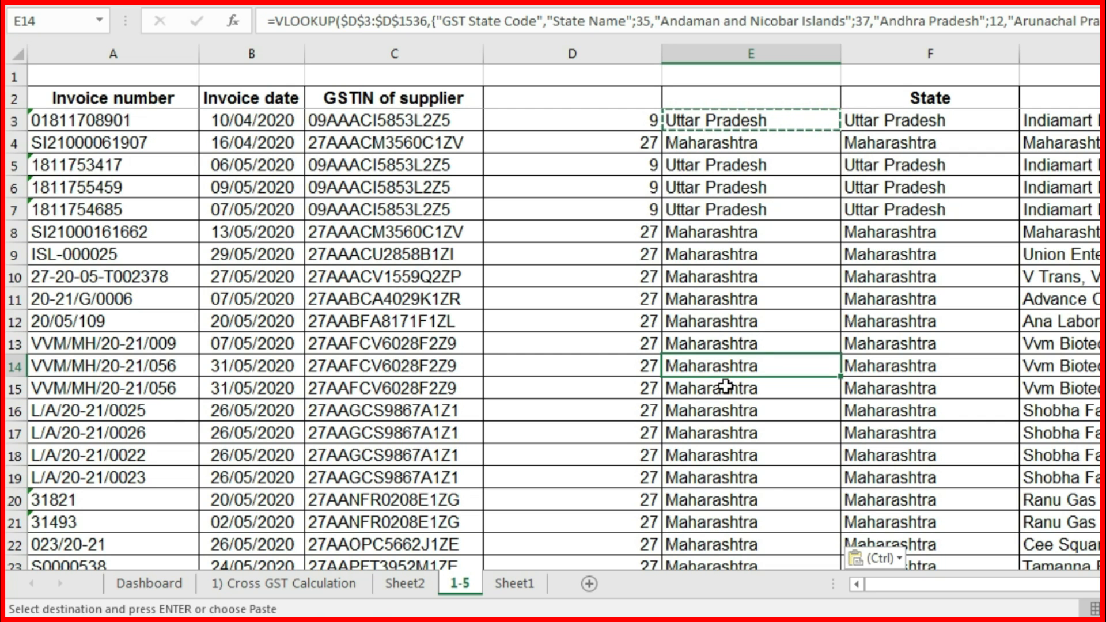
key("F2")
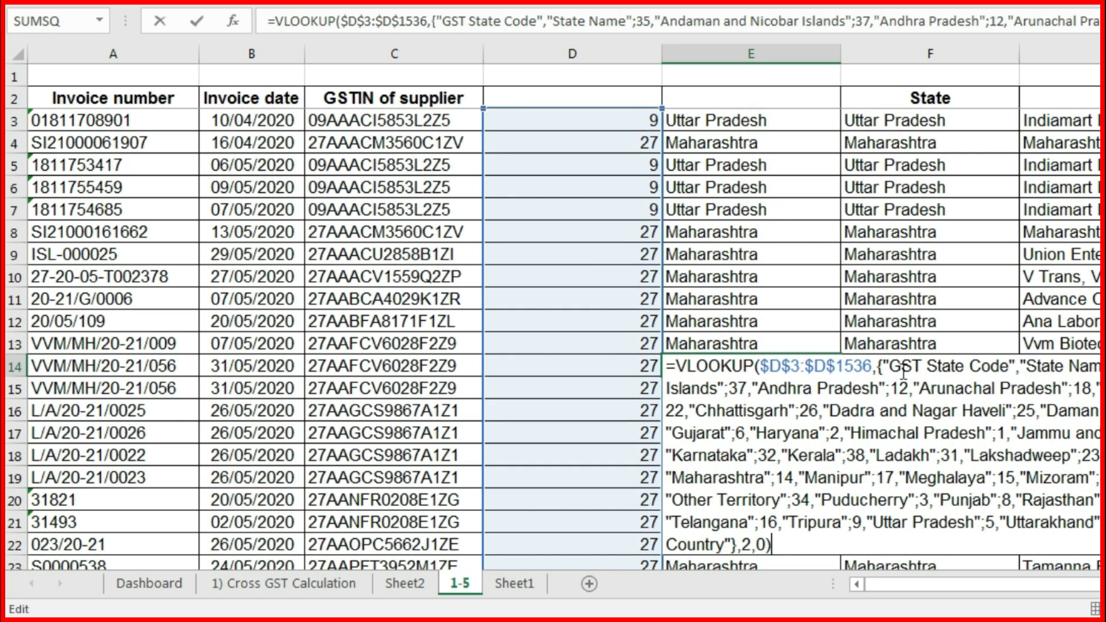
left_click_drag(886, 366, 1076, 499)
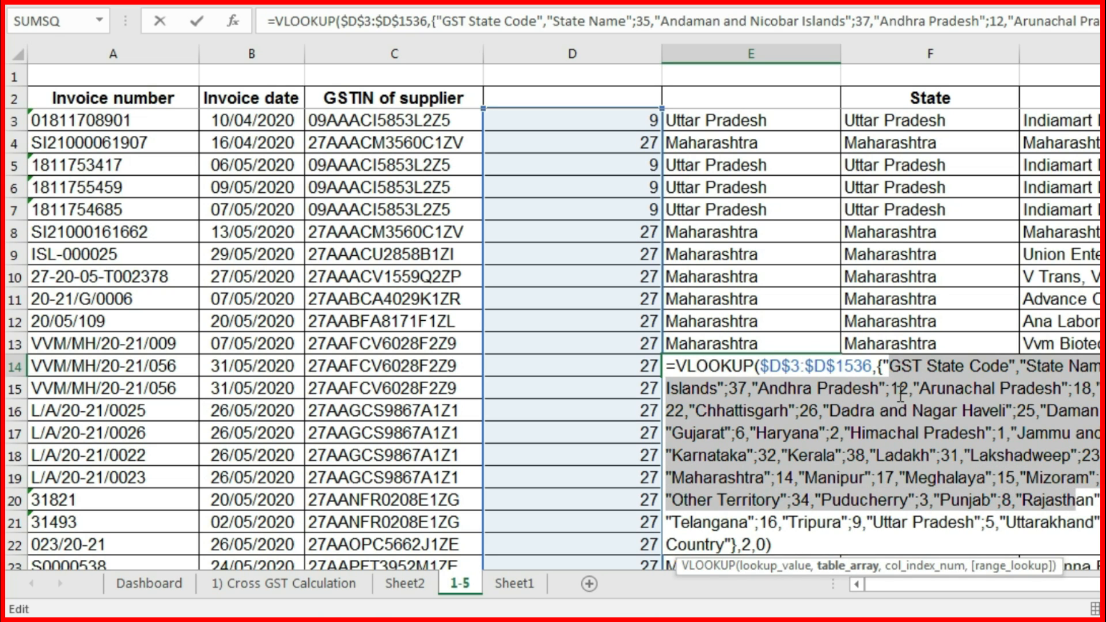
left_click_drag(965, 382, 983, 414)
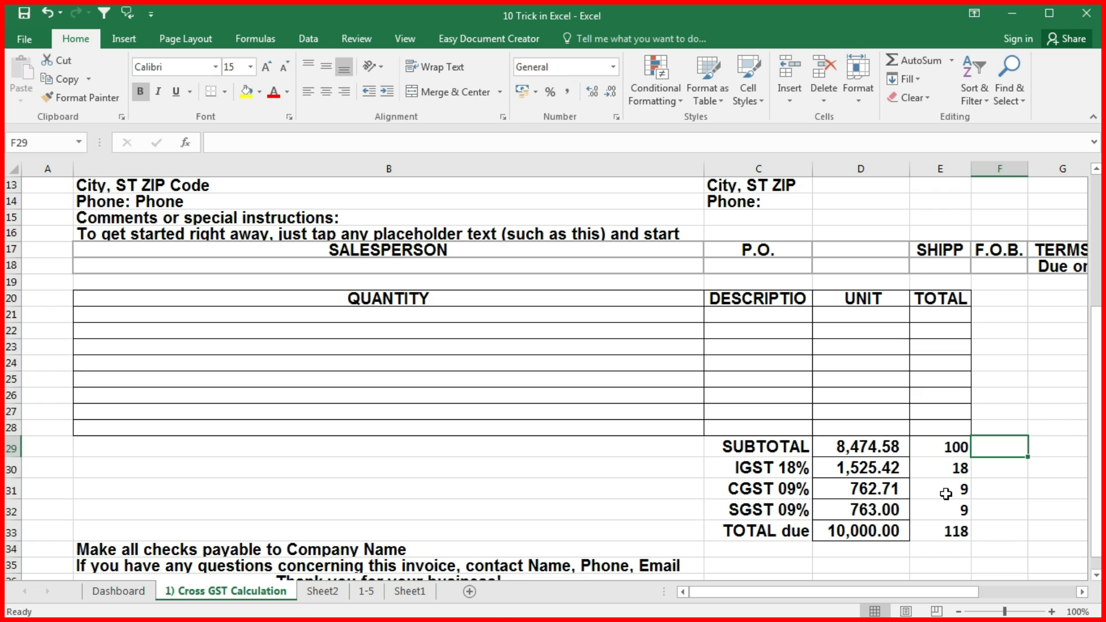
Examine the subtotal, IGST, CGST, SGST and total due amounts in D29:D33 of the Cross GST Calculation sheet.
left_click(847, 533)
left_click_drag(872, 447, 865, 469)
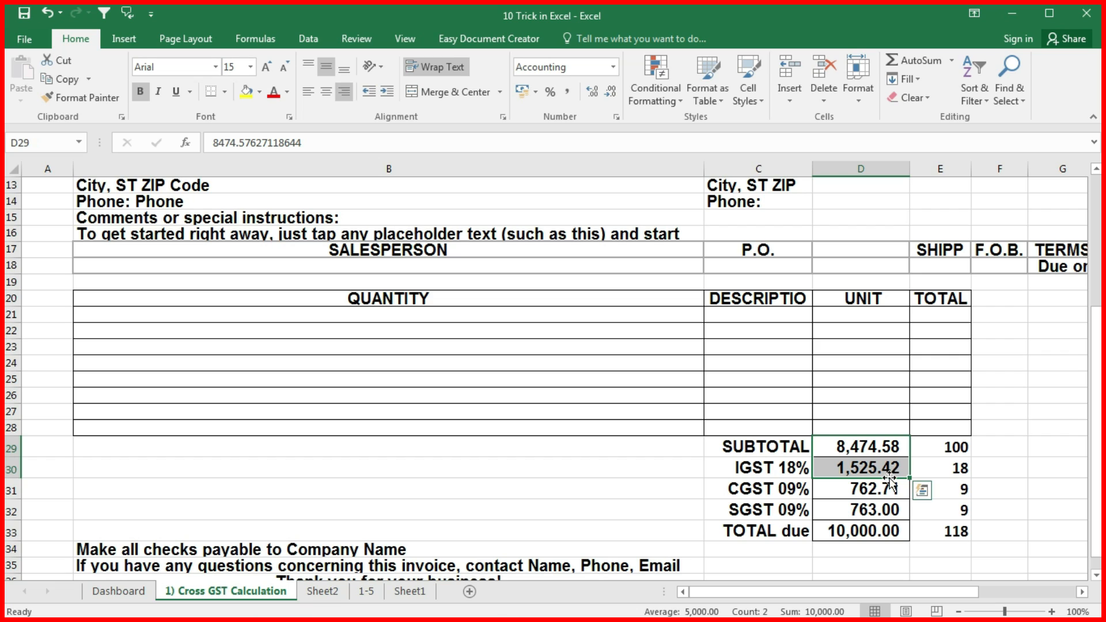
left_click(855, 446)
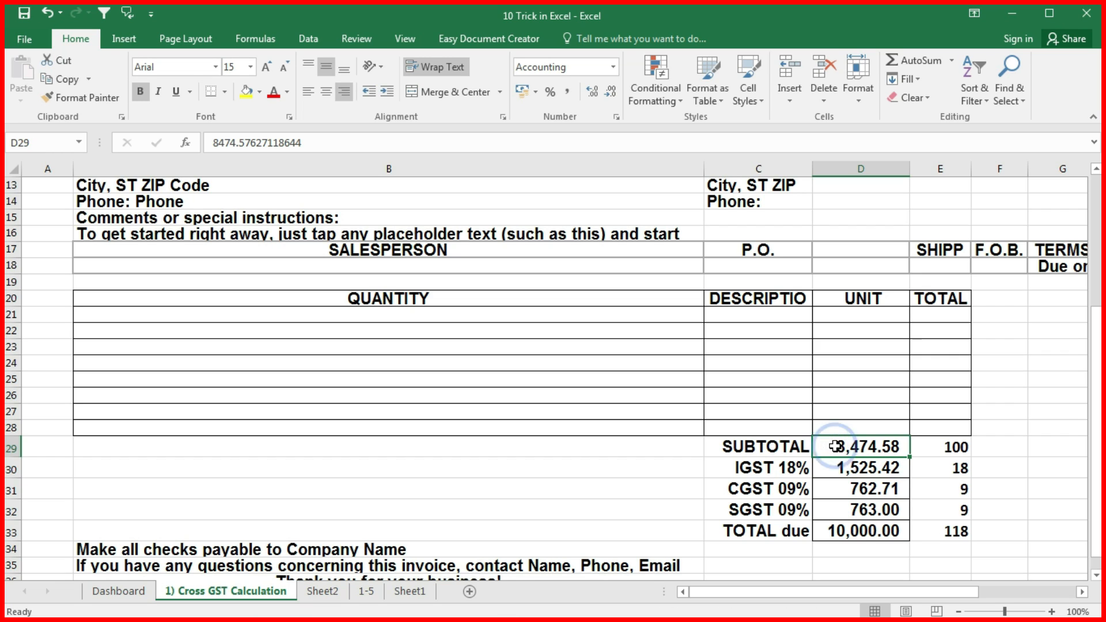
left_click_drag(870, 473, 874, 508)
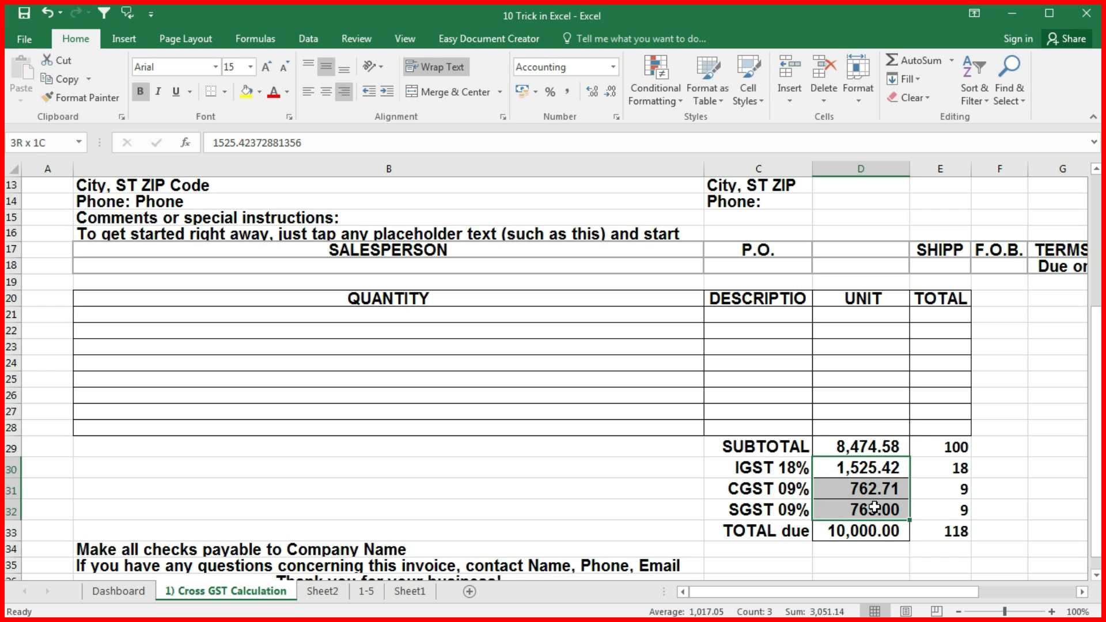
left_click(864, 534)
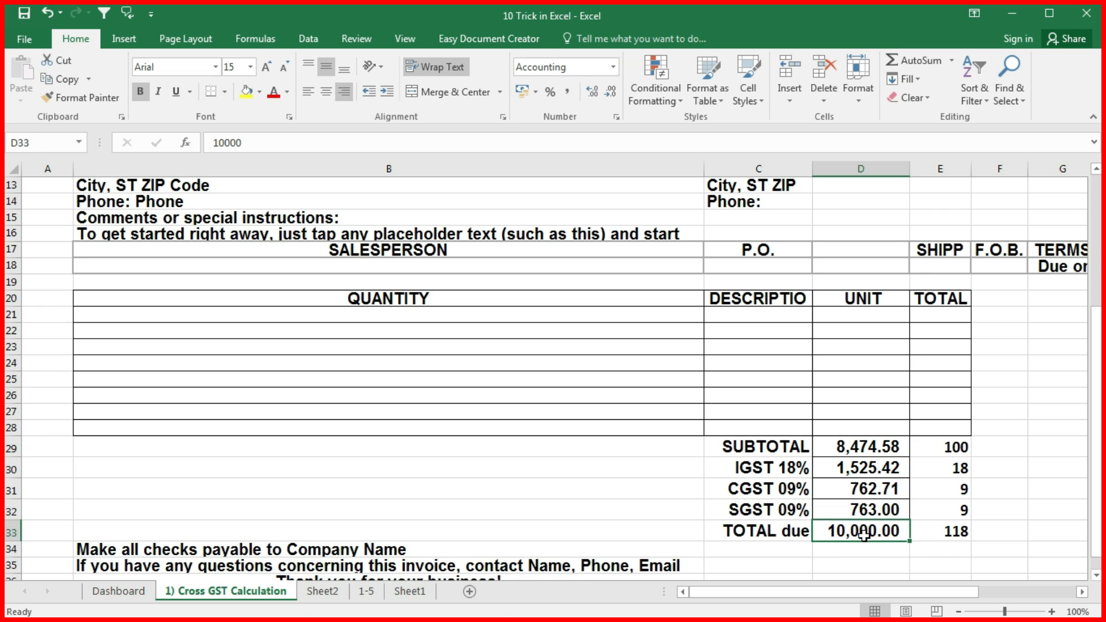
left_click(932, 469)
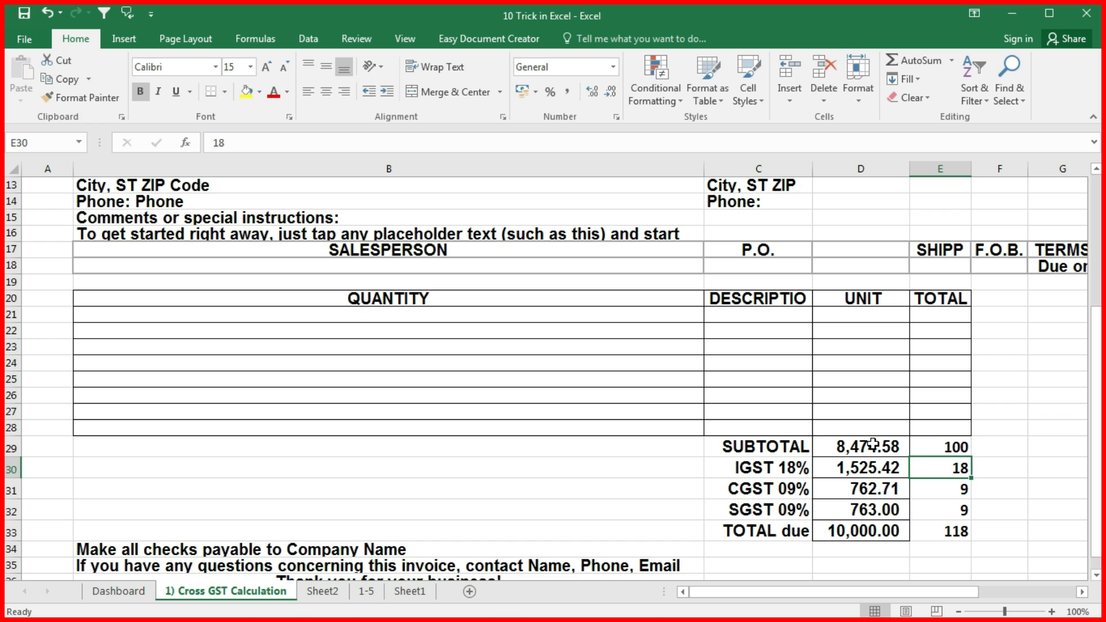
left_click(873, 444)
left_click_drag(877, 450, 890, 510)
left_click(878, 471)
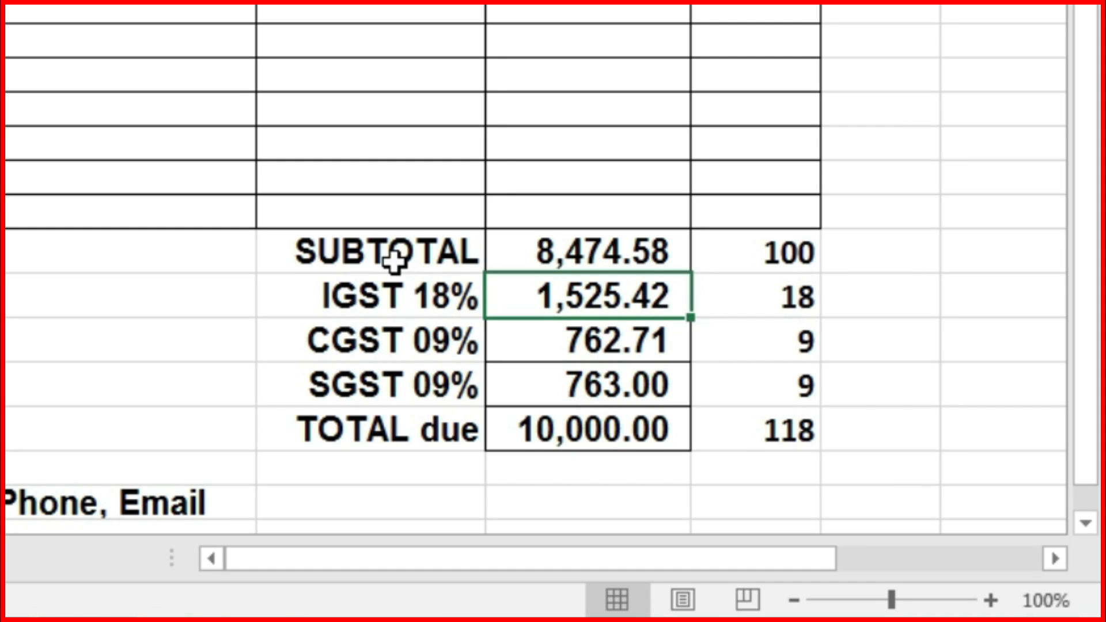
left_click_drag(770, 448, 864, 451)
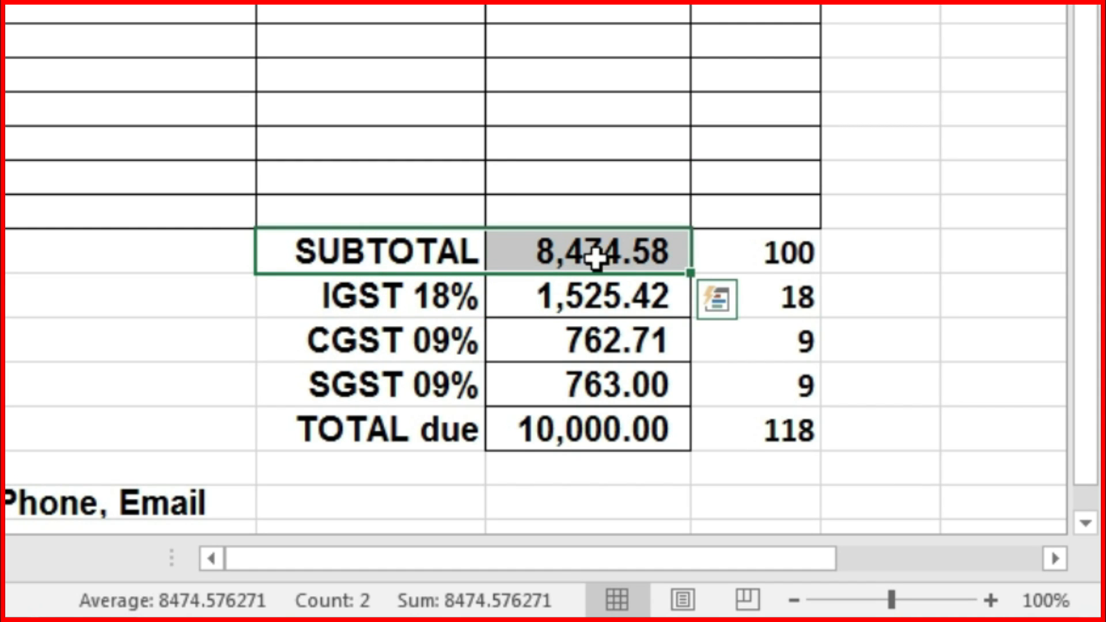
Enter 100 as the subtotal base value in E29.
left_click(808, 265)
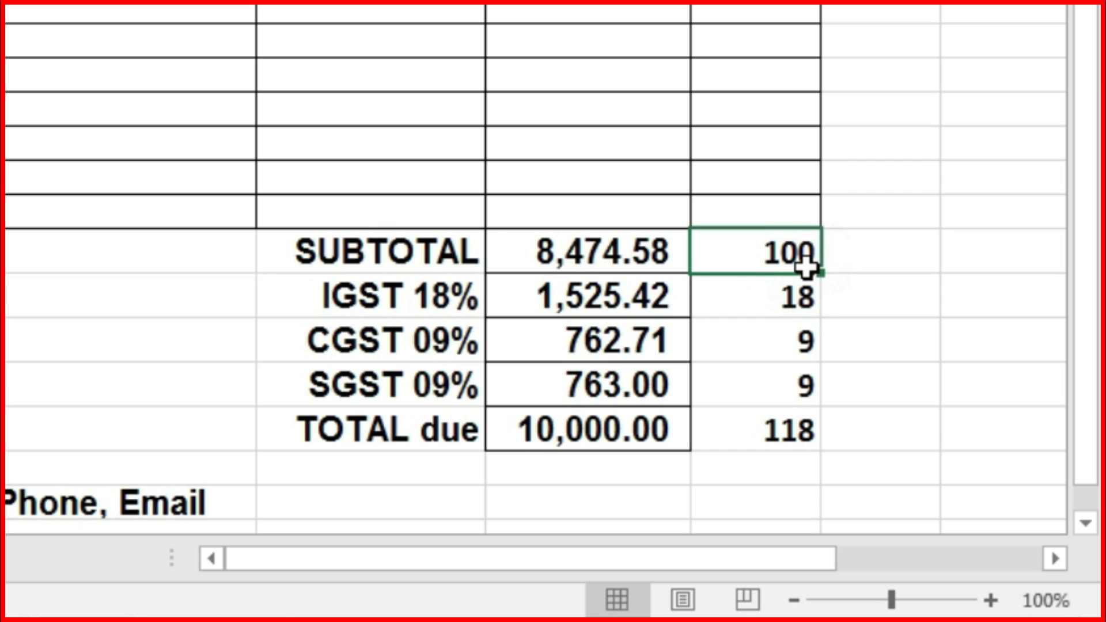
type("100")
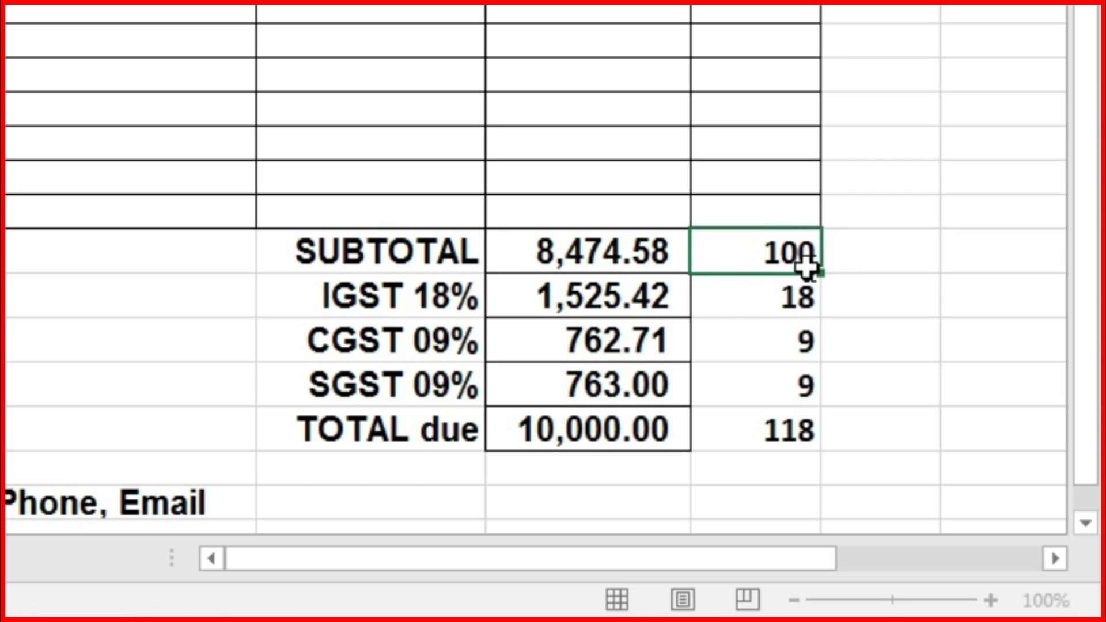
key("Return")
left_click(812, 248)
Examine the IGST, CGST and SGST rates in E30:E32 against the base value in E29 and the total in E33.
left_click(805, 297)
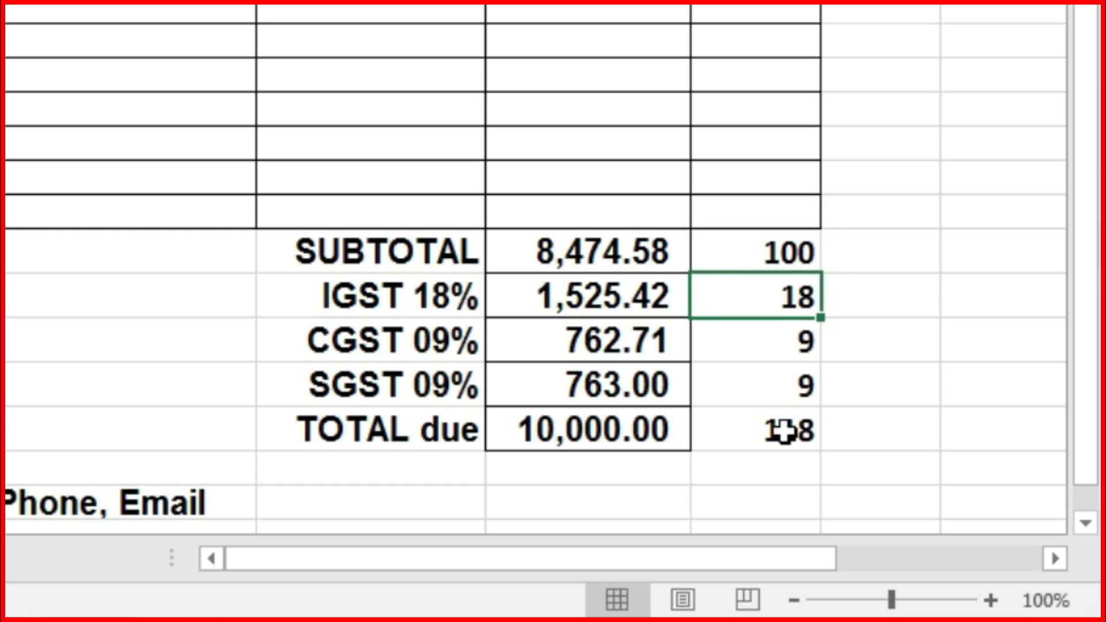
left_click(400, 308)
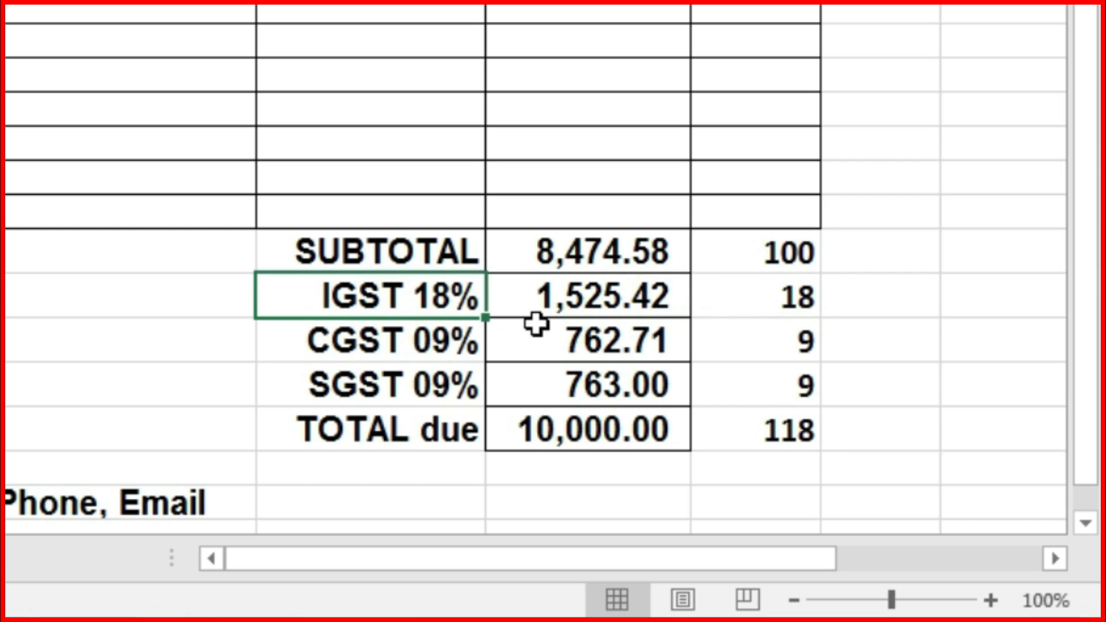
left_click(811, 311)
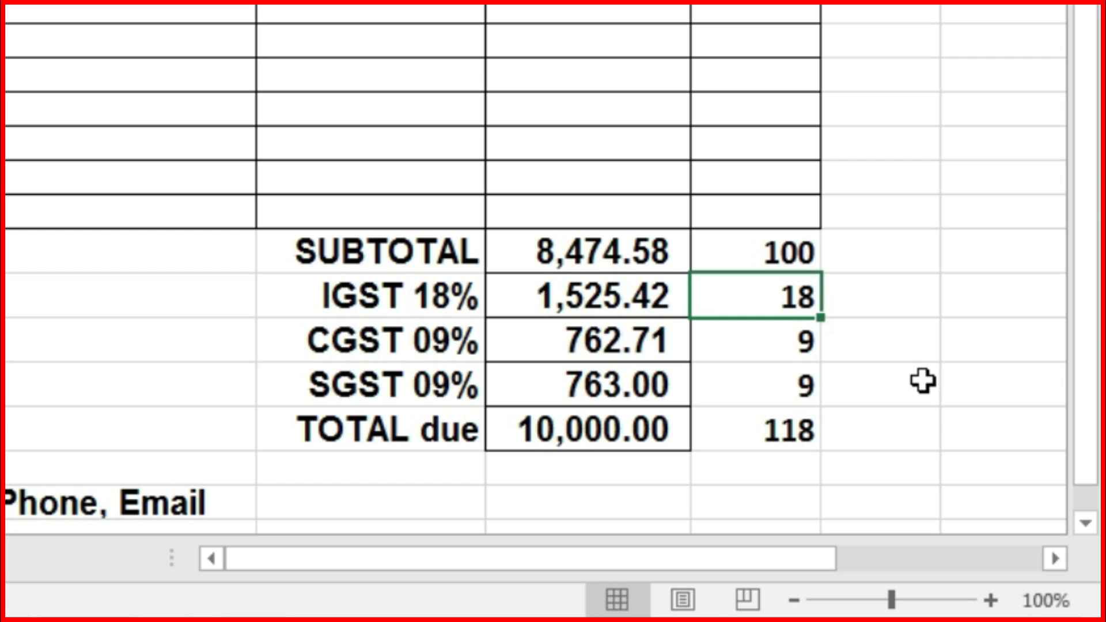
left_click(780, 348)
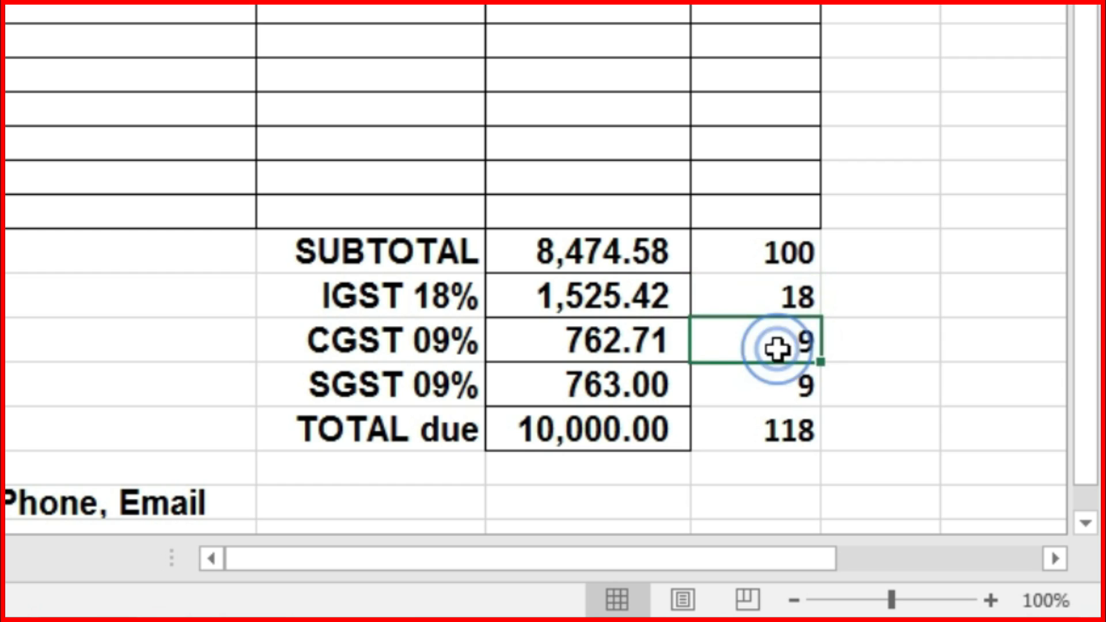
left_click(778, 395)
left_click(890, 290)
left_click(762, 249)
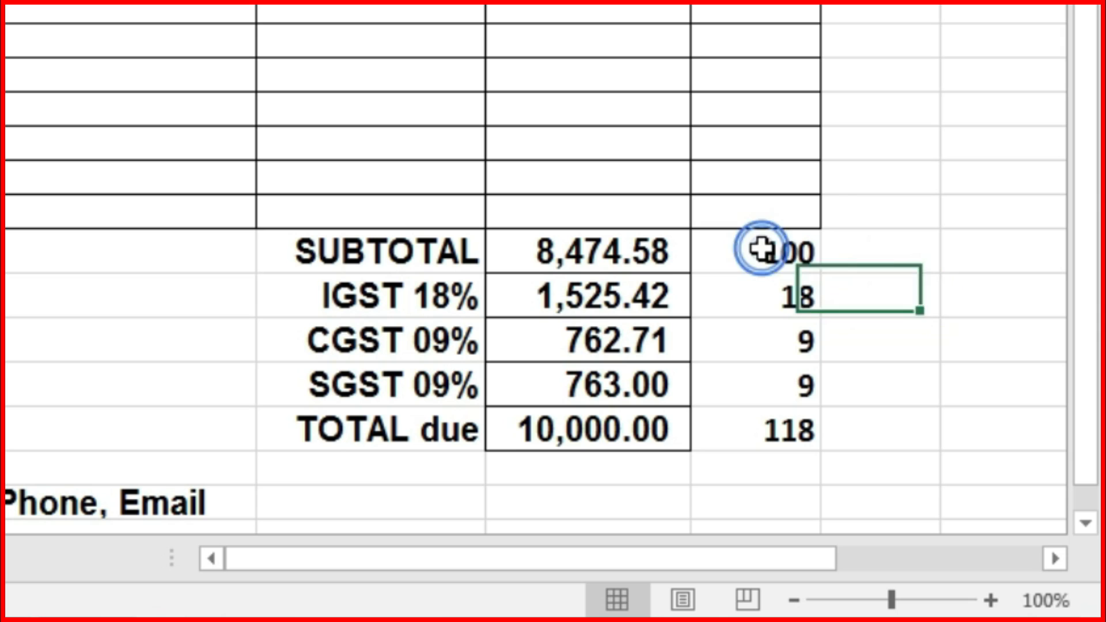
left_click(811, 336)
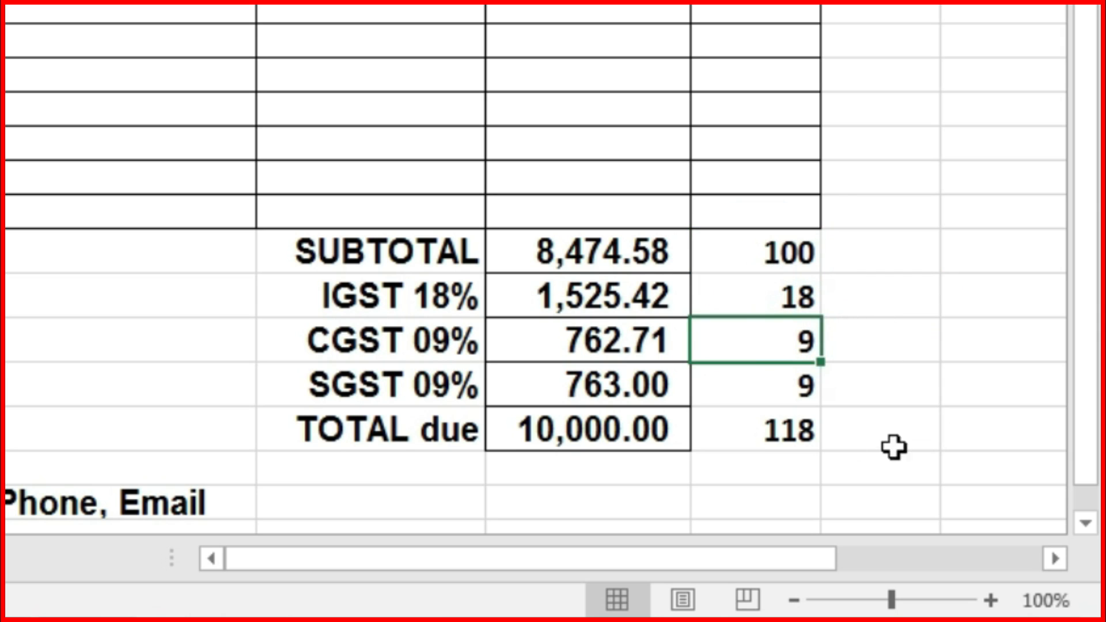
left_click(783, 432)
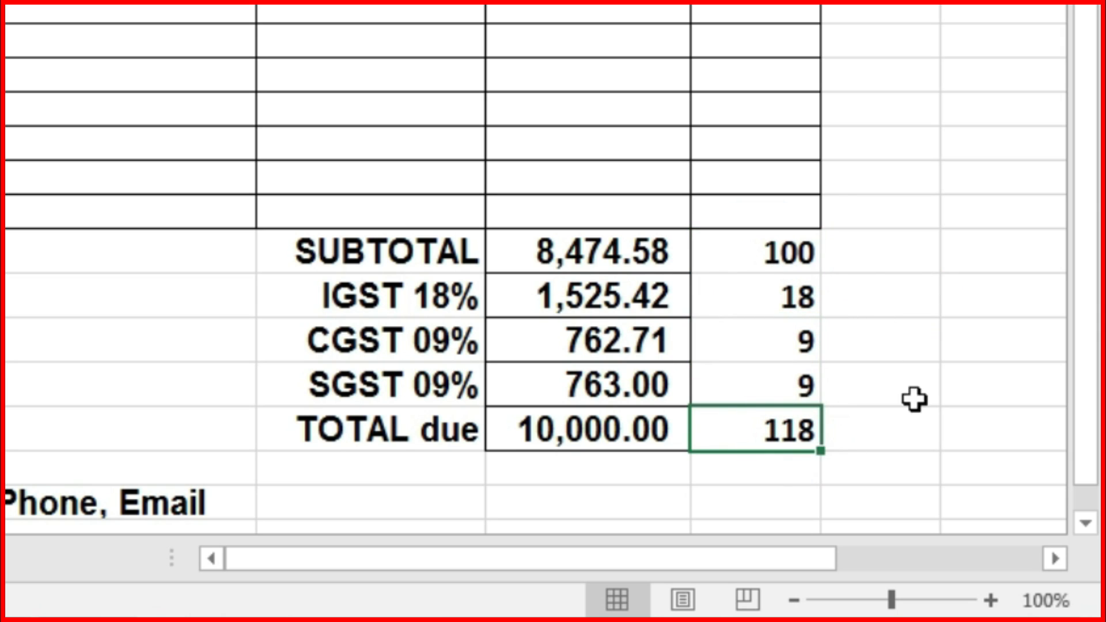
left_click(780, 254)
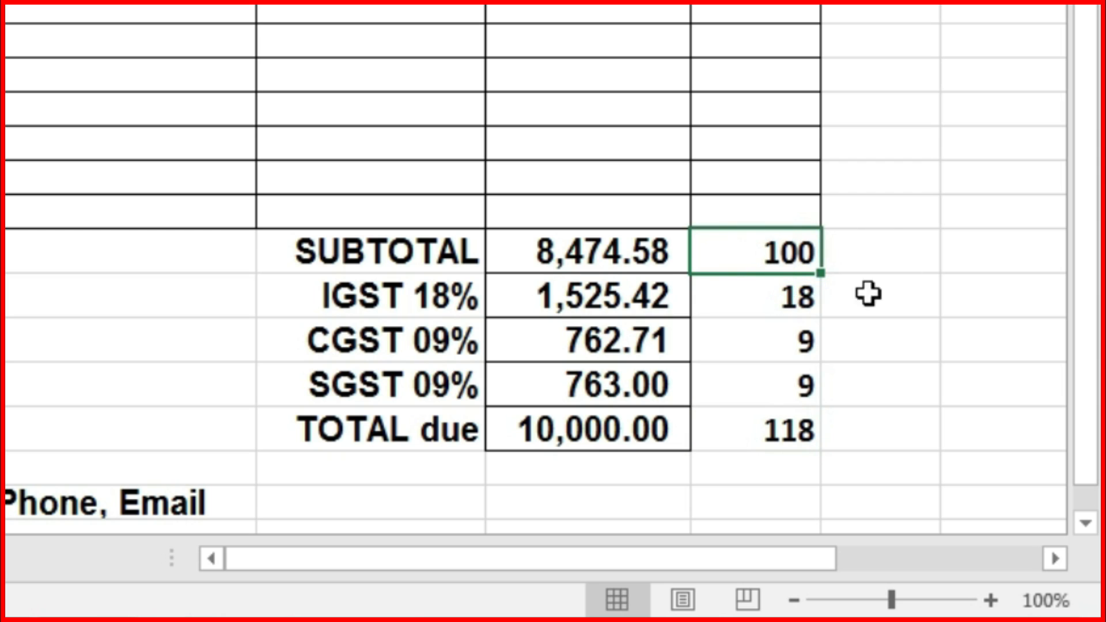
left_click(780, 298)
left_click(796, 434)
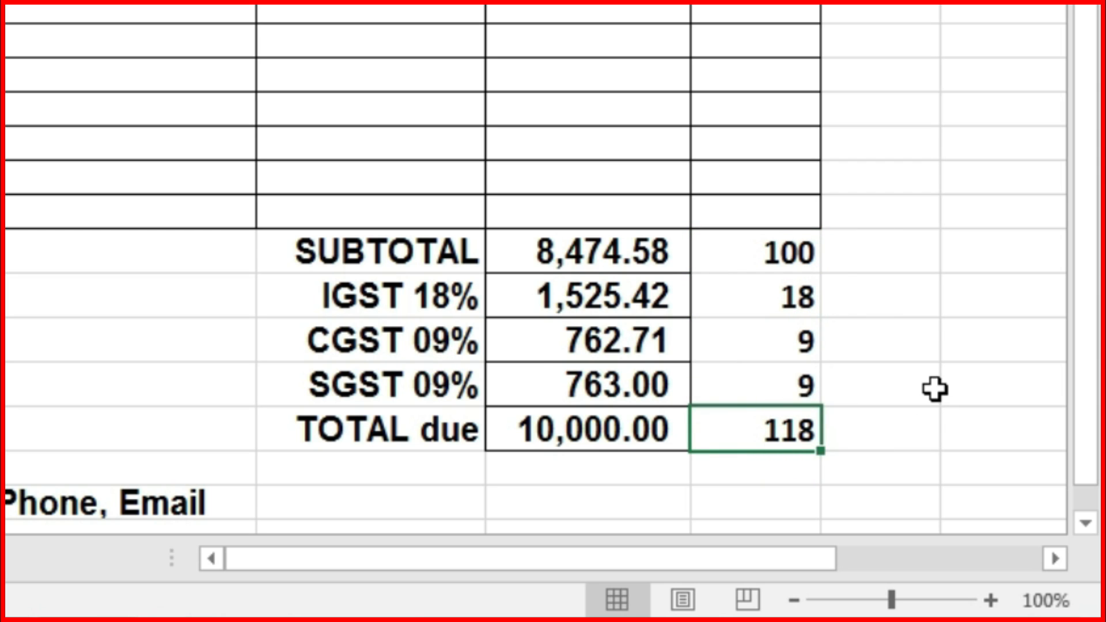
Review how the base and the split CGST and SGST rates make up E33, and compare the tax labels with the total due in D33.
left_click(770, 249)
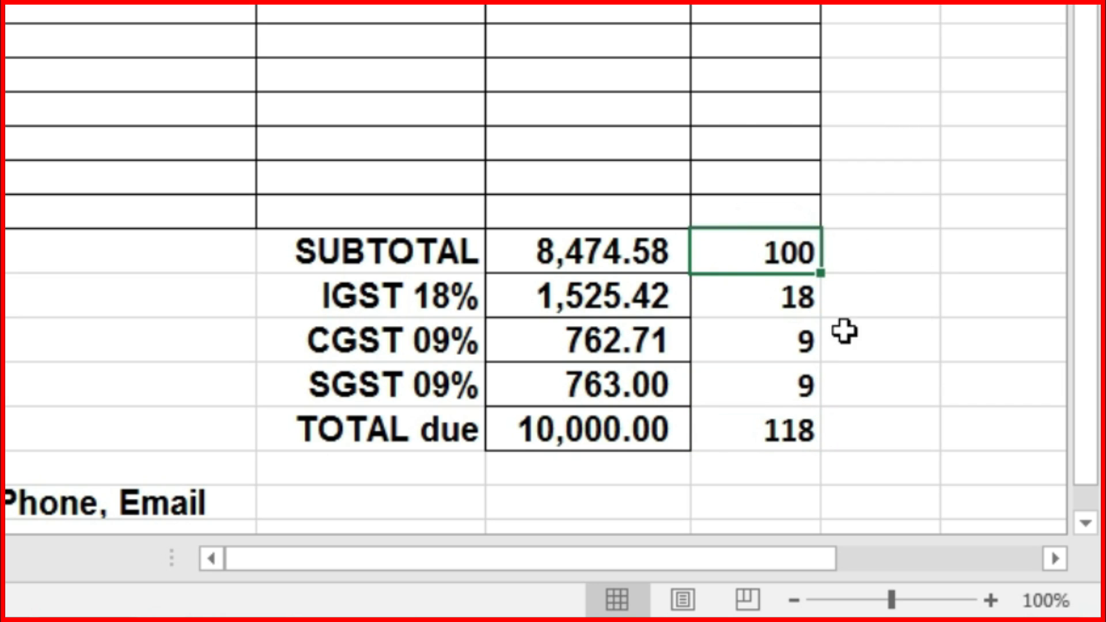
left_click(785, 340)
left_click(789, 410)
left_click(797, 449)
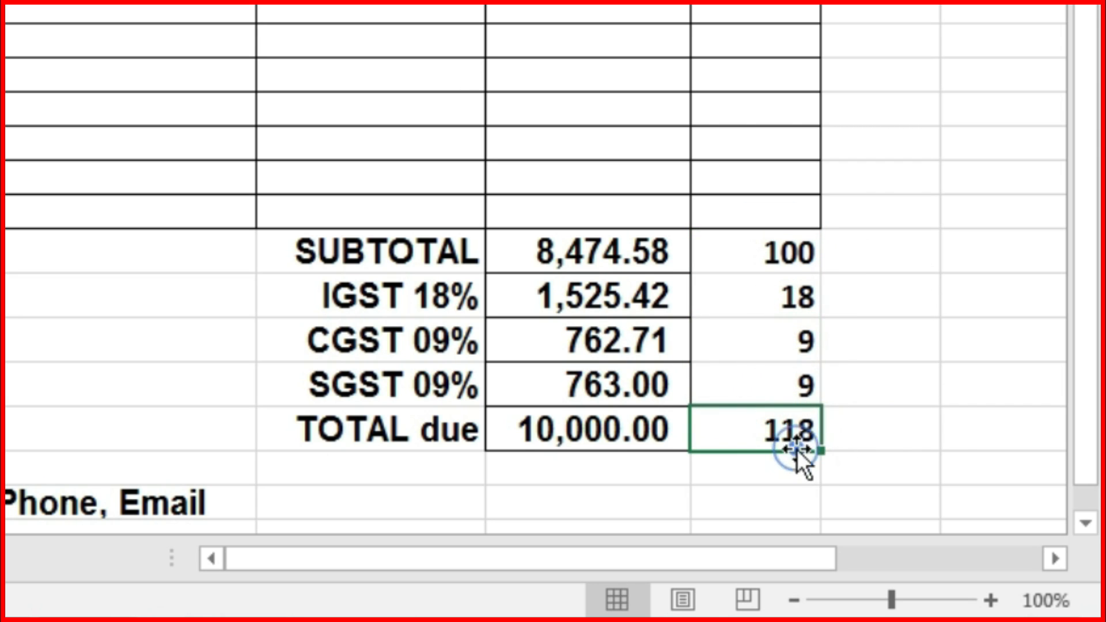
left_click(807, 251)
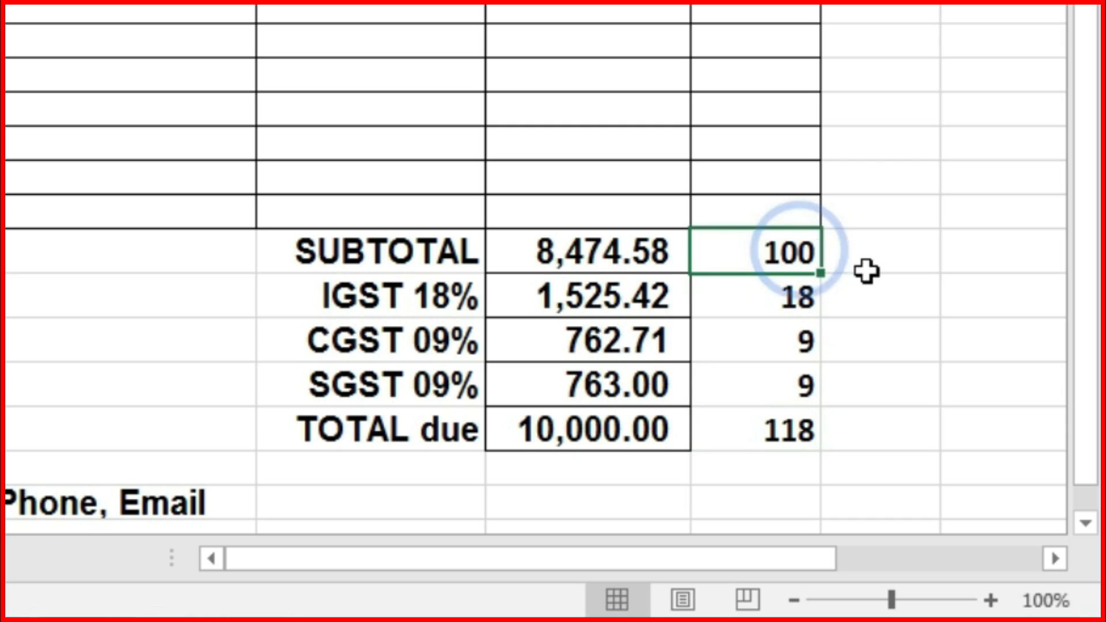
left_click(881, 247)
left_click_drag(795, 292, 807, 345)
left_click(781, 424)
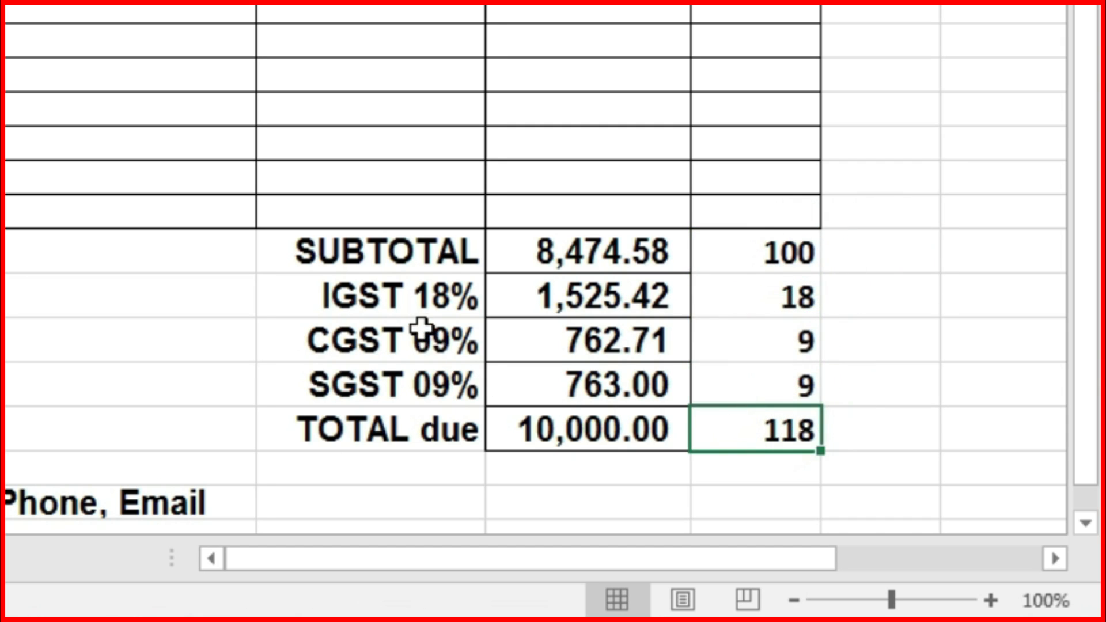
left_click_drag(425, 291, 432, 383)
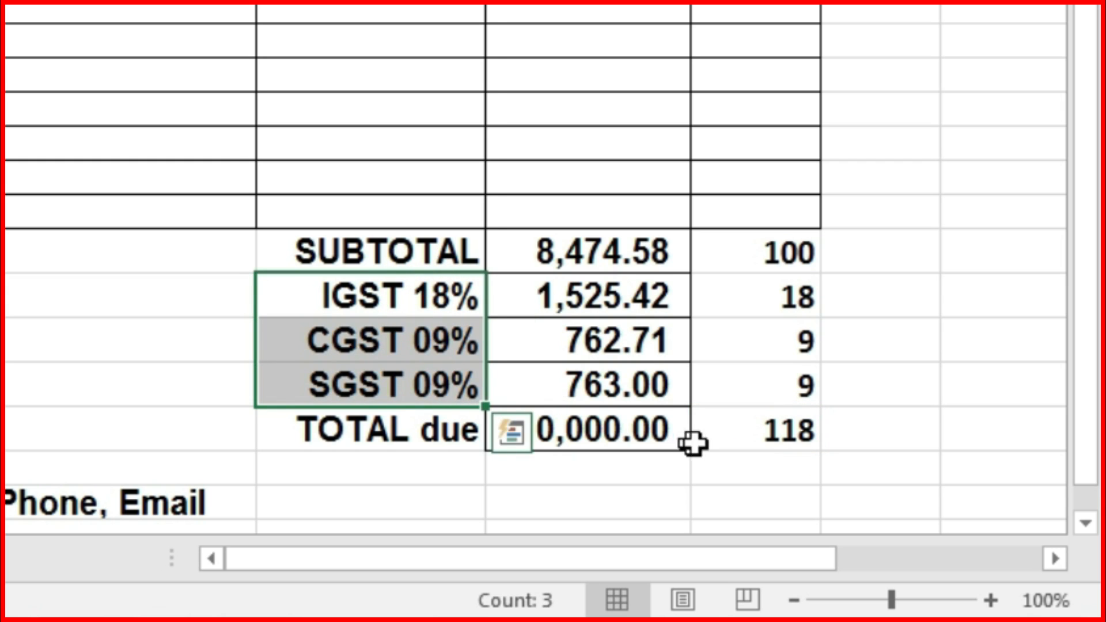
left_click(591, 433)
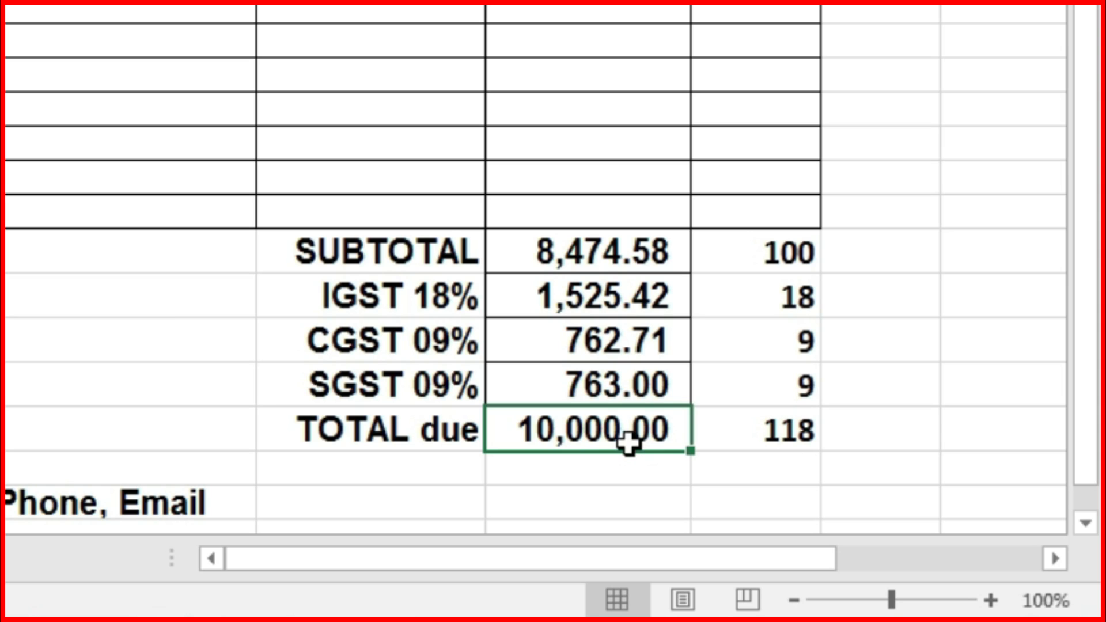
Clear the subtotal, IGST, CGST and SGST amounts in D29:D32, keeping the total due in D33.
left_click_drag(602, 250, 615, 395)
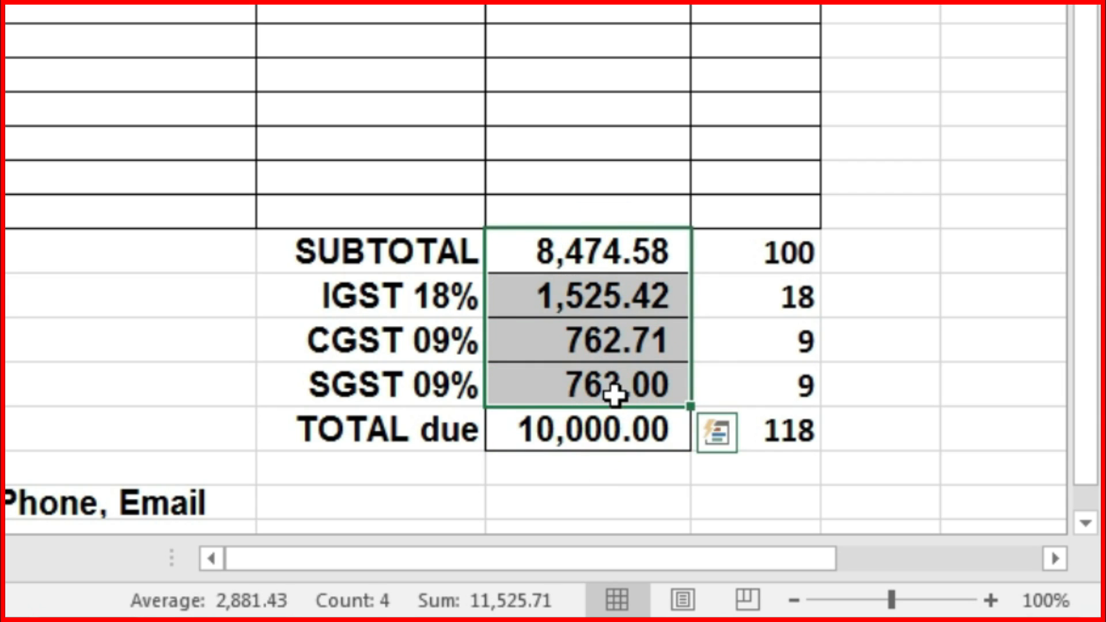
key("Delete")
left_click(561, 423)
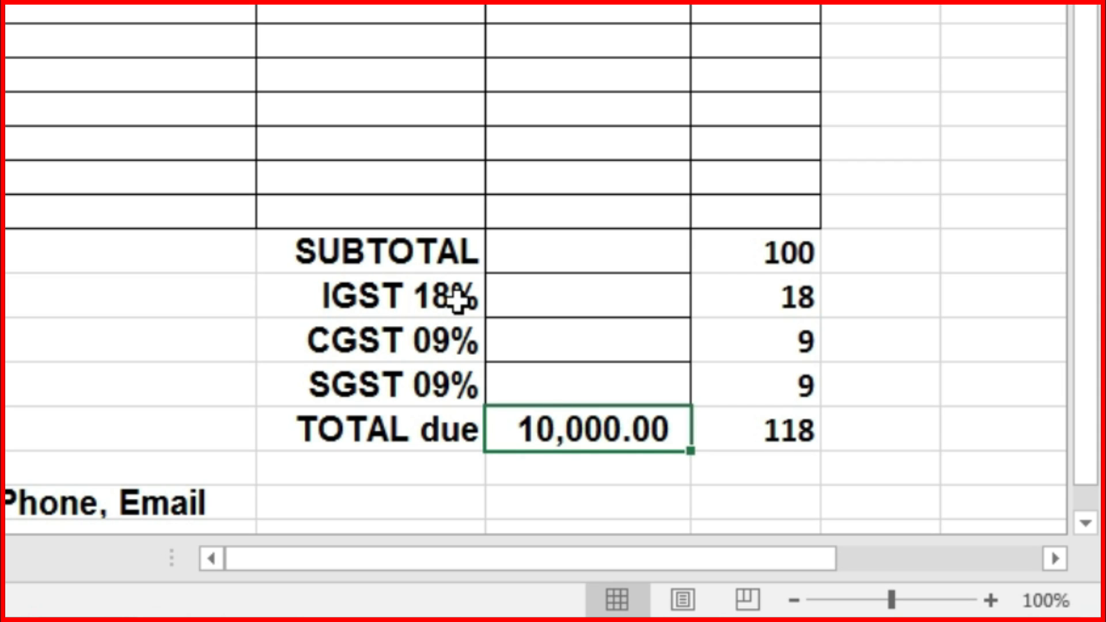
Calculate the subtotal in D29 backwards from the total due with the formula =D33*E29/E33.
left_click(607, 250)
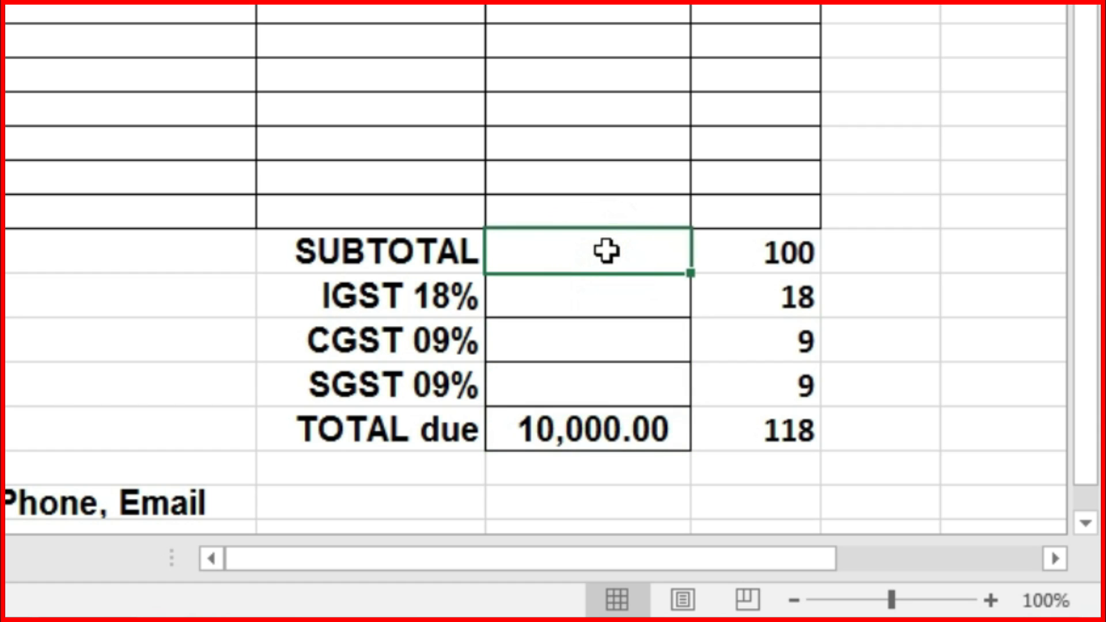
left_click(617, 432)
type("*")
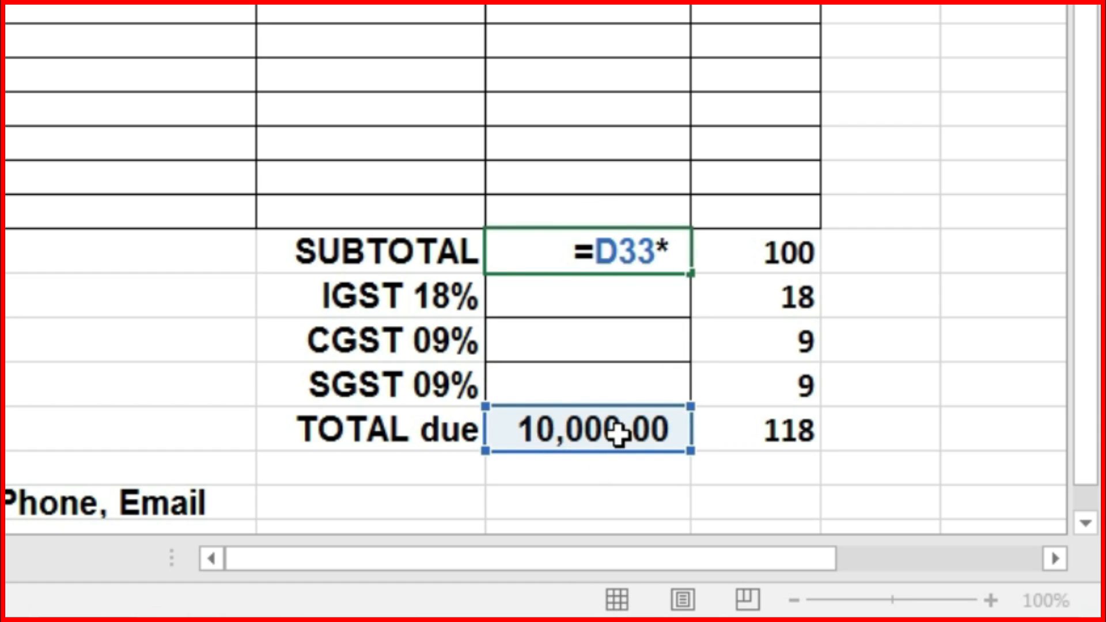
left_click(782, 248)
type("/")
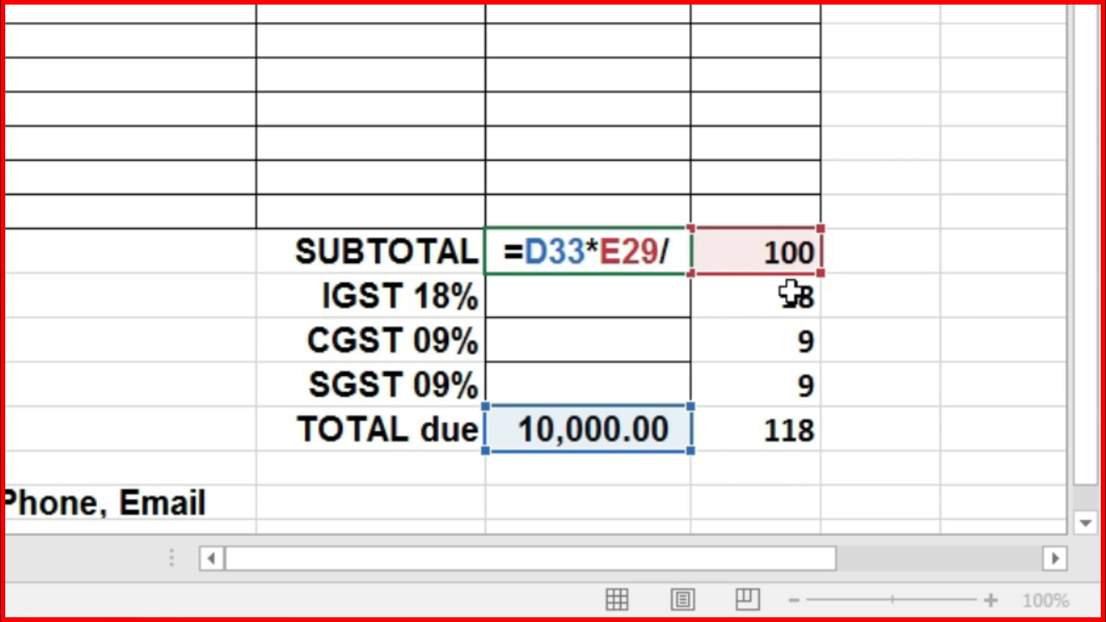
left_click(775, 432)
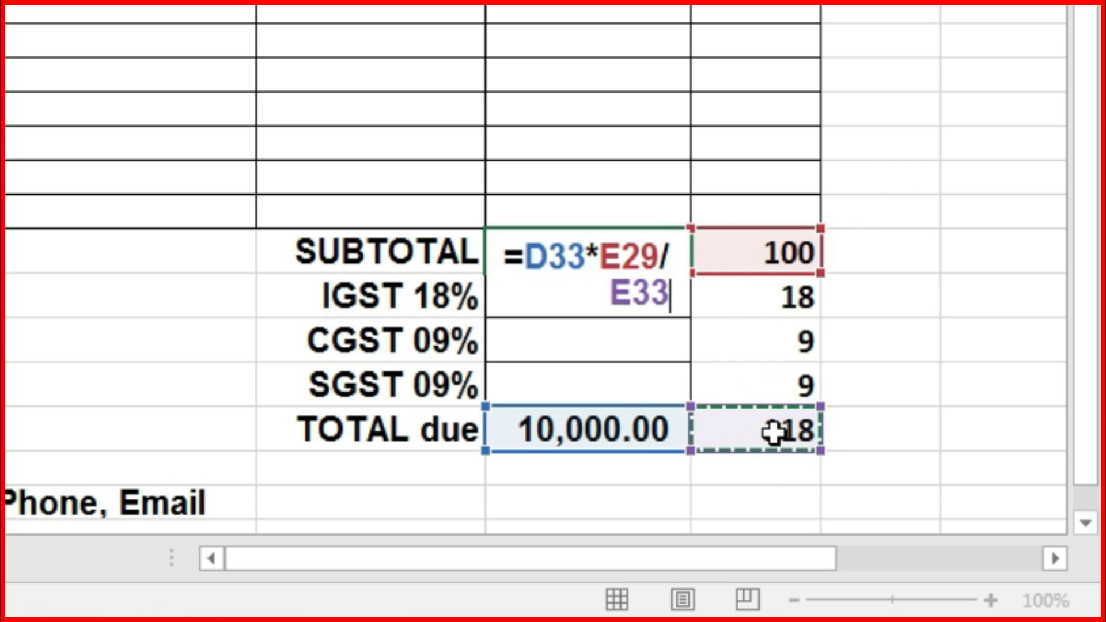
key("ctrl+Return")
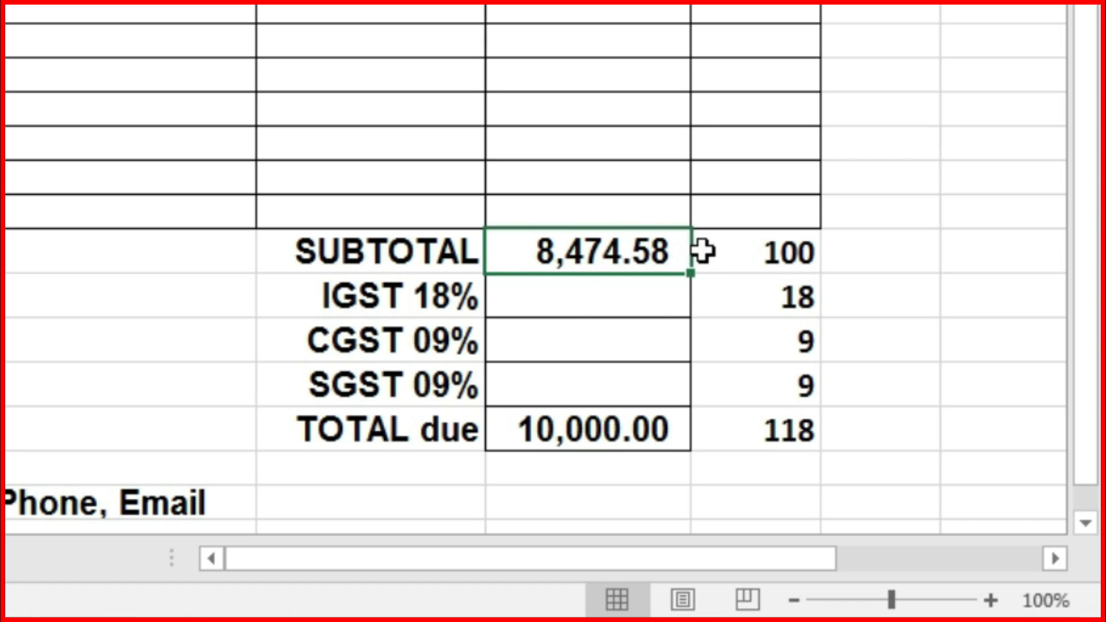
Calculate the IGST amount in D30 with the formula =D29*E30/E29.
left_click(594, 304)
type("=")
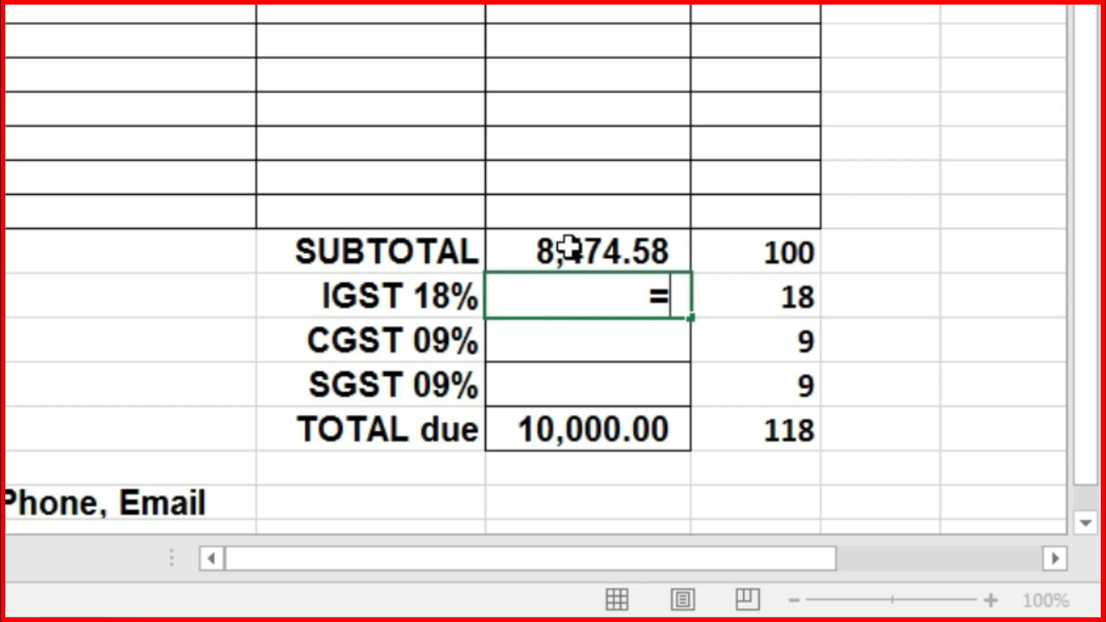
left_click(569, 248)
type("*")
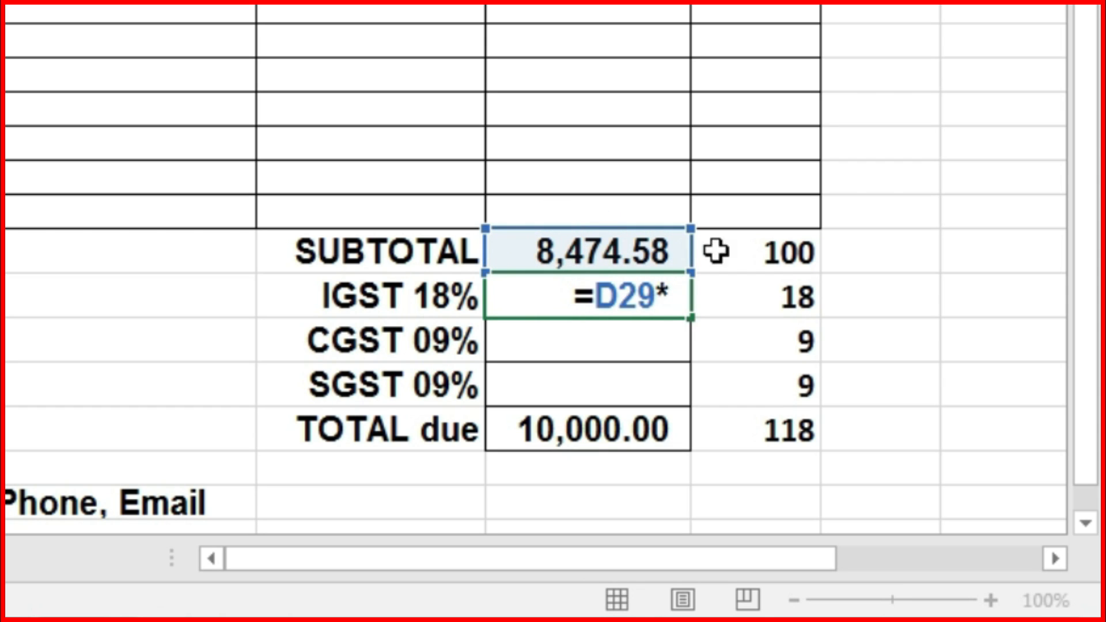
left_click(787, 302)
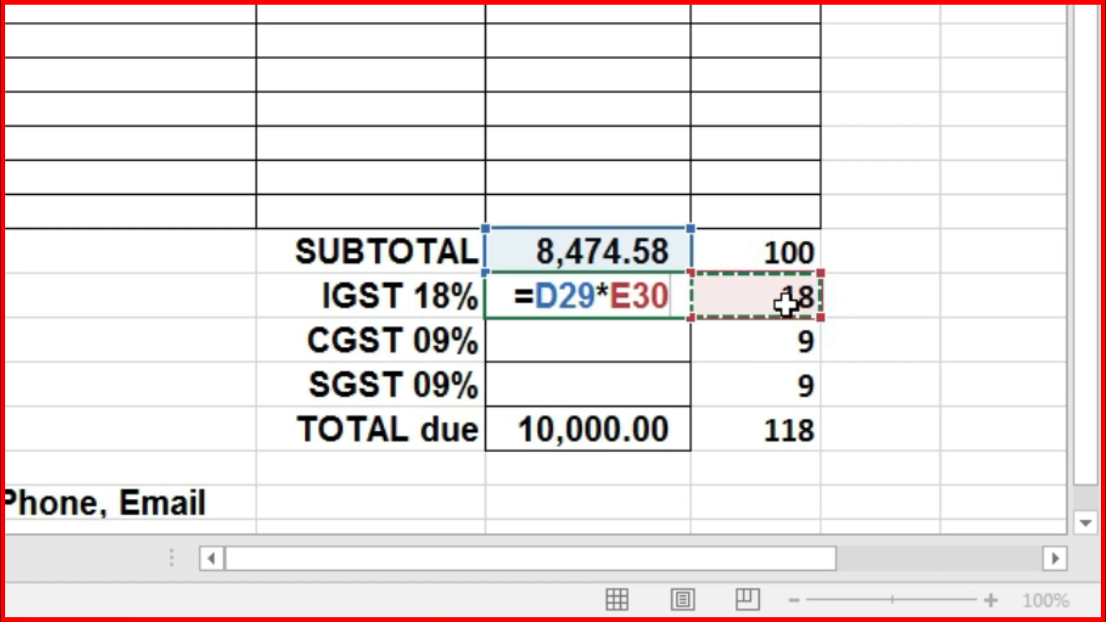
type("/")
left_click(770, 251)
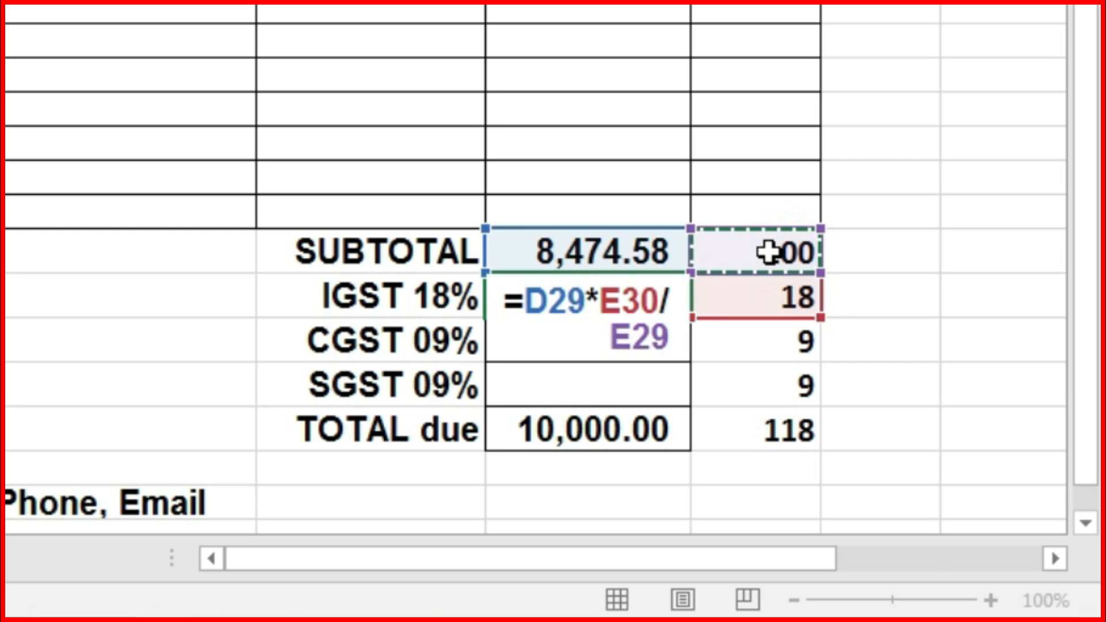
key("Return")
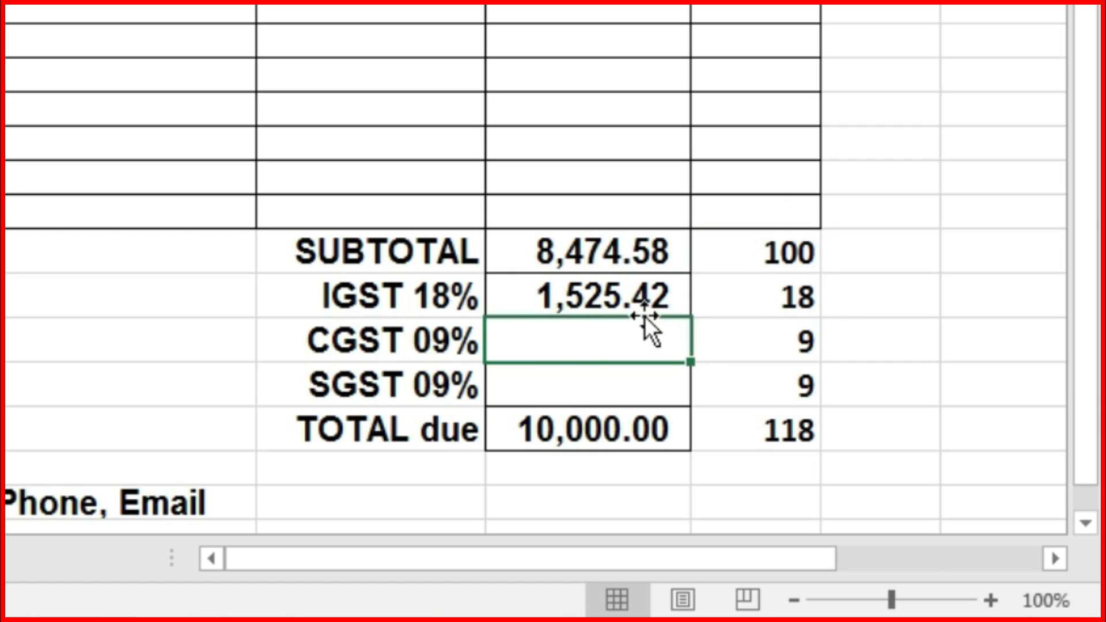
Cross-check the IGST percentage in F30 with the formula =D30*E29/D29.
left_click_drag(599, 254, 605, 297)
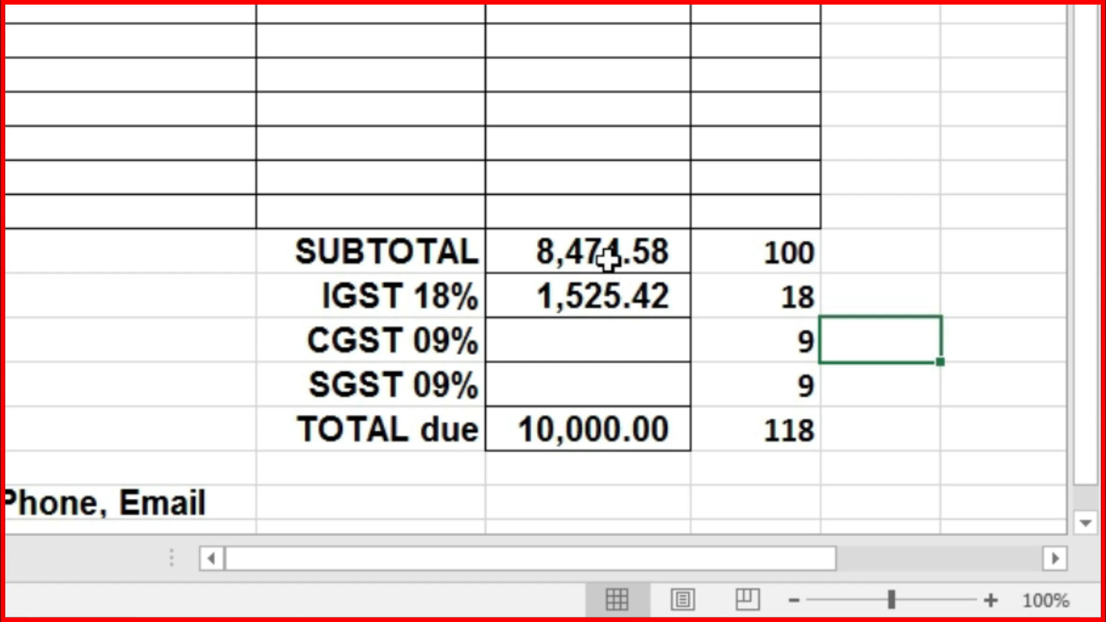
left_click_drag(607, 259, 608, 423)
left_click(444, 297)
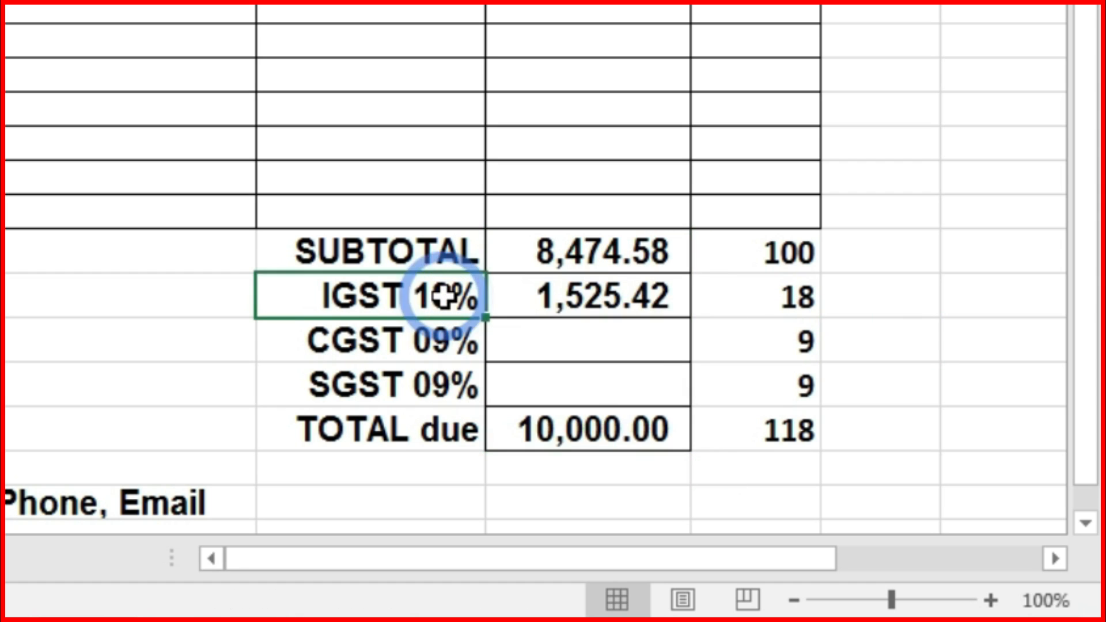
left_click(863, 295)
type("=")
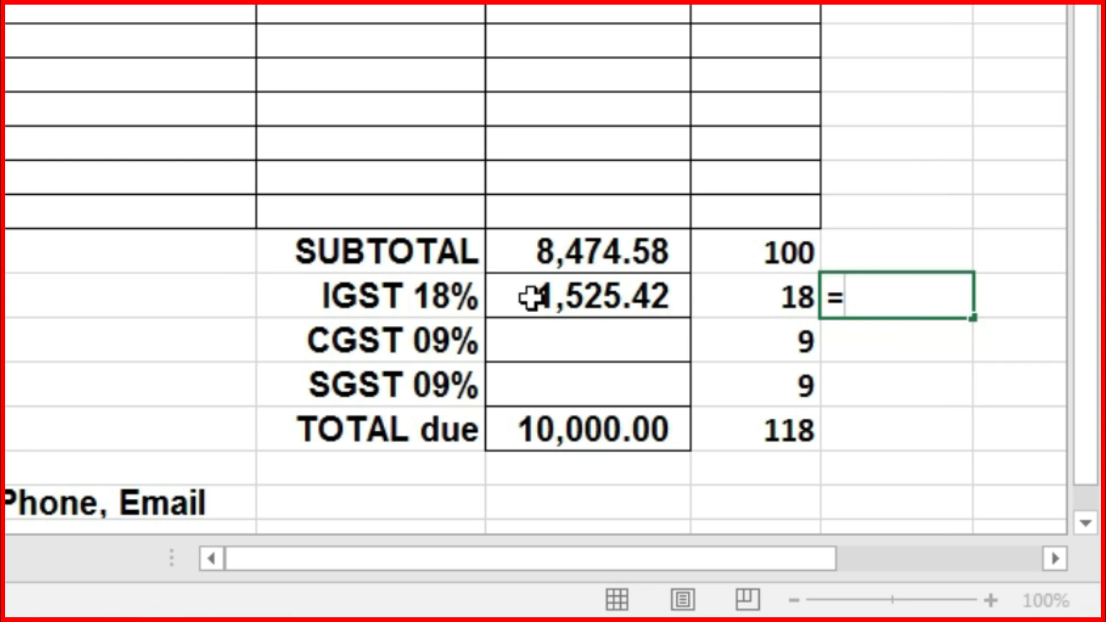
left_click(531, 298)
type("*")
left_click(704, 249)
type("/")
left_click(589, 253)
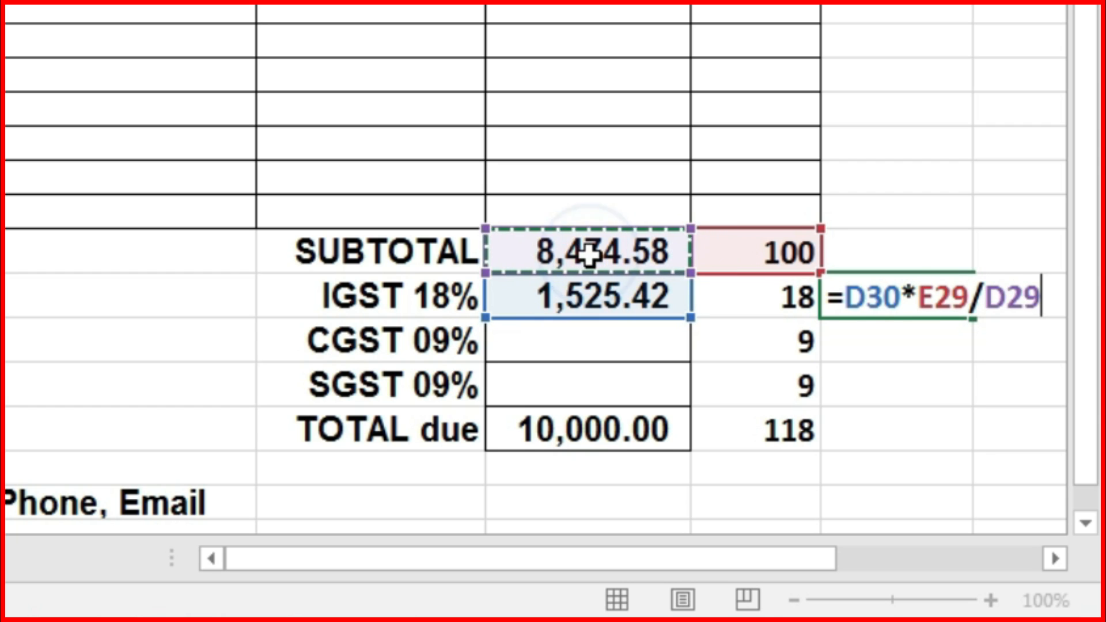
key("Return")
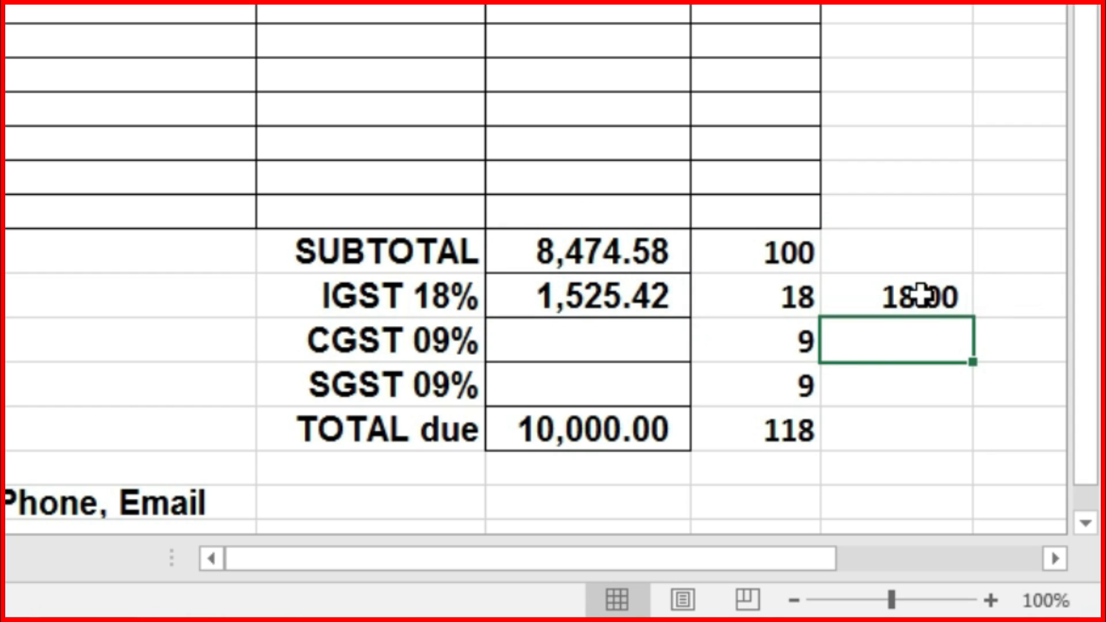
Compare the sum of the subtotal and IGST amounts with the total due in D33, and inspect the CGST and SGST cells.
left_click(922, 295)
left_click(588, 429)
left_click_drag(617, 247, 621, 276)
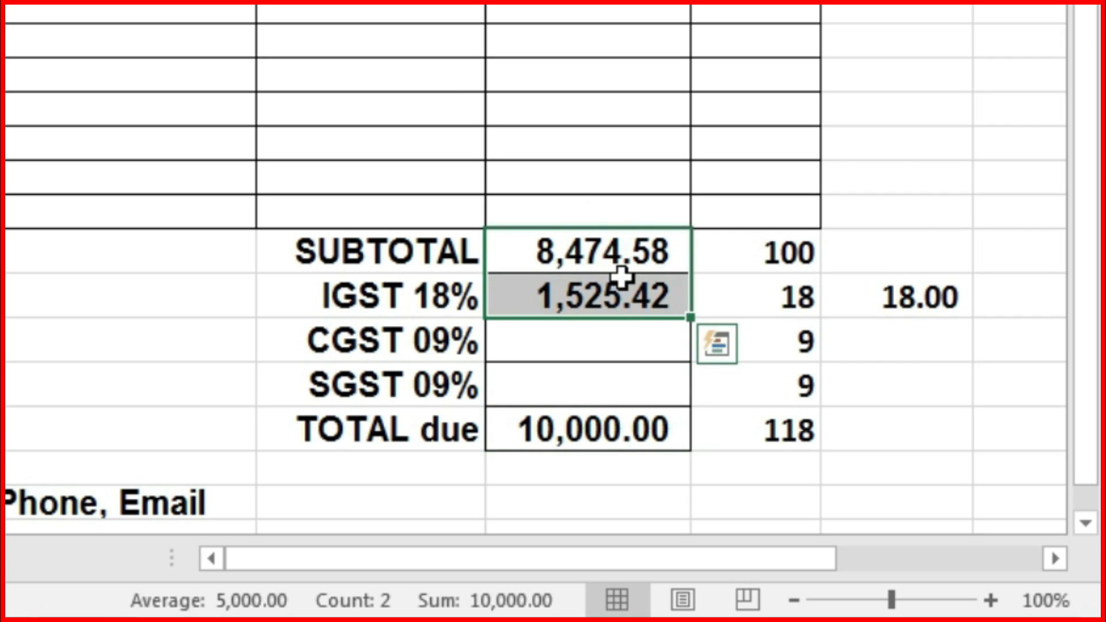
left_click(603, 348)
left_click(610, 391)
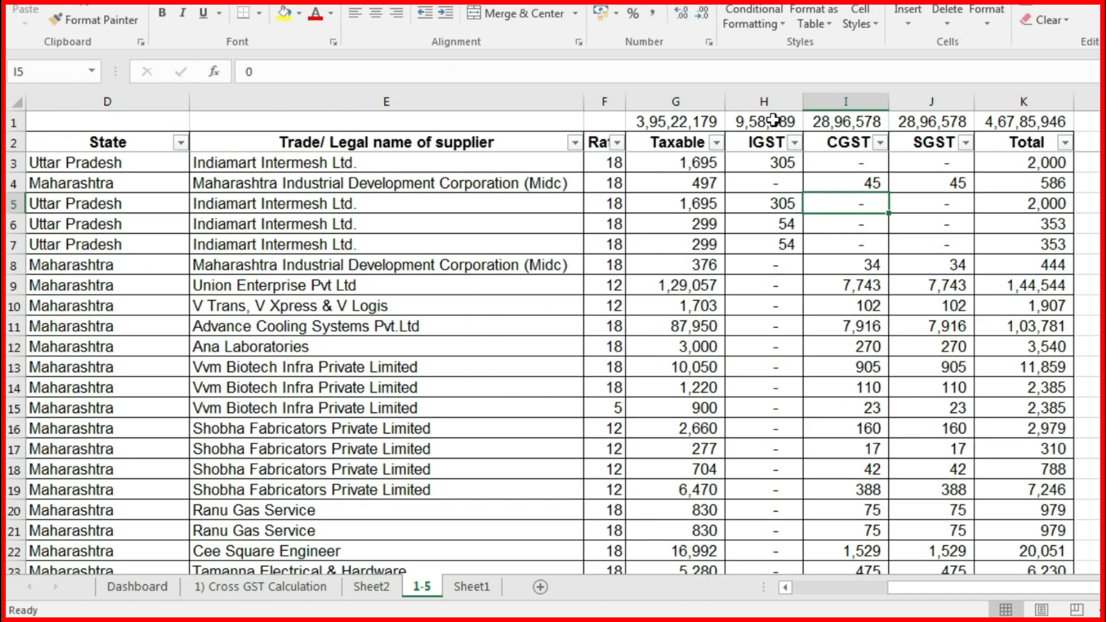
Review the IGST, SGST and Taxable columns of the purchase data on the 1-5 sheet.
left_click_drag(765, 163, 765, 122)
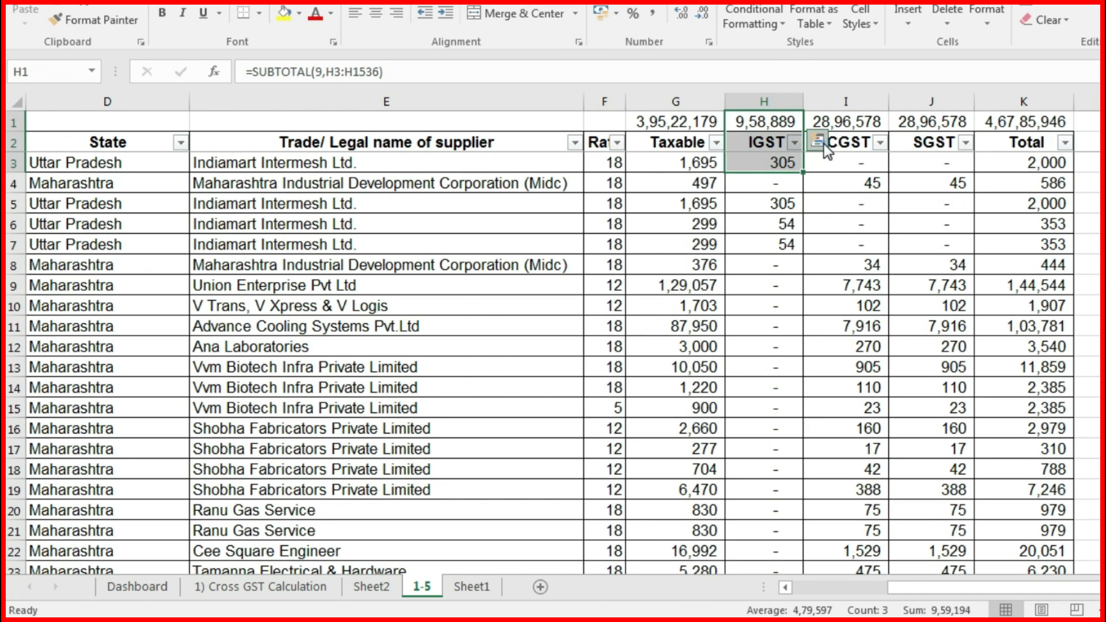
left_click(943, 141)
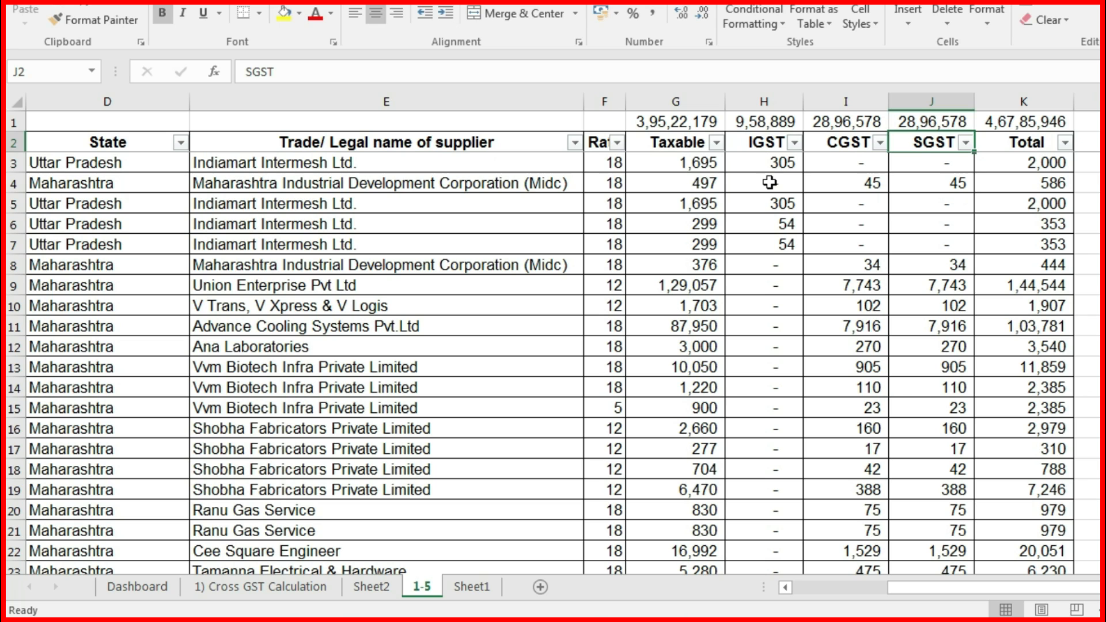
left_click_drag(678, 141, 677, 205)
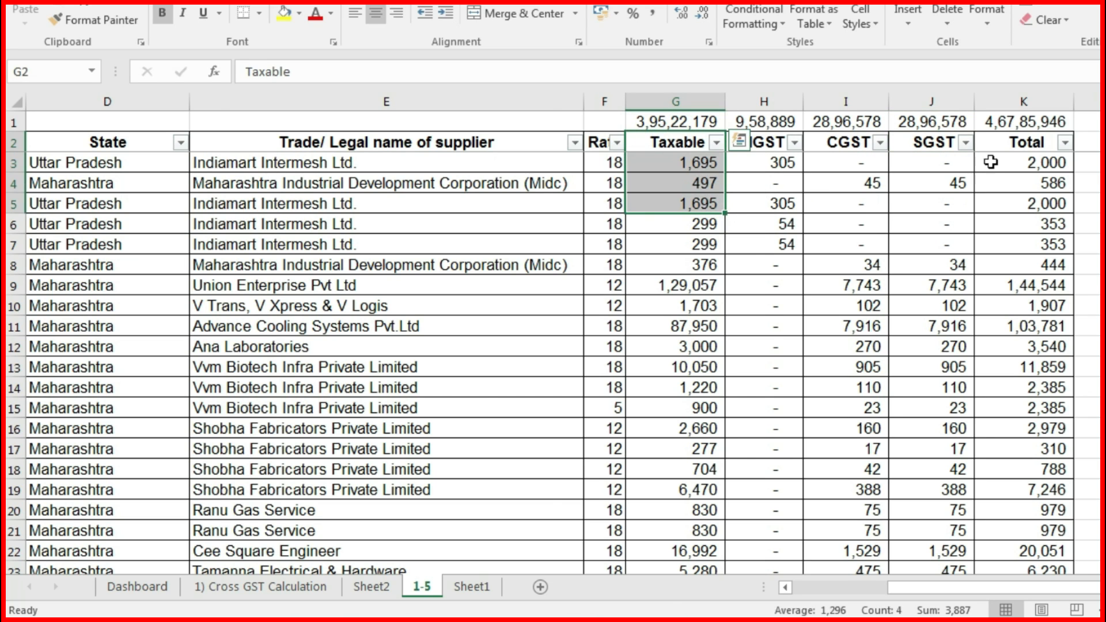
Add the check column headers Tax in M2 and Total in N2 beside the purchase table.
left_click(981, 87)
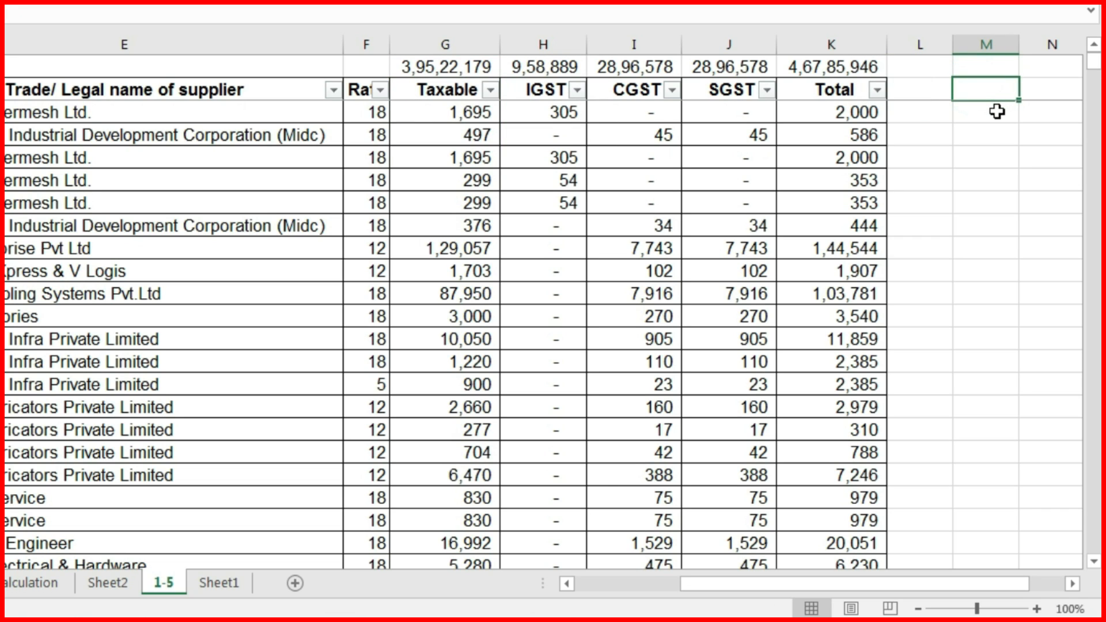
type("Ta")
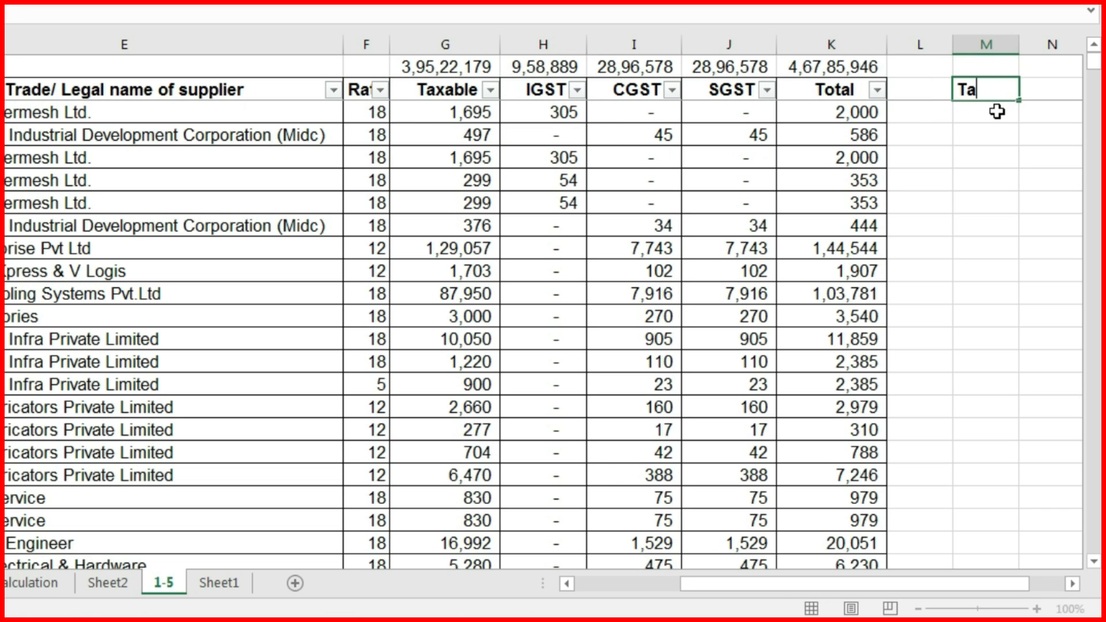
type("x")
key("Return")
key("Up")
key("Right")
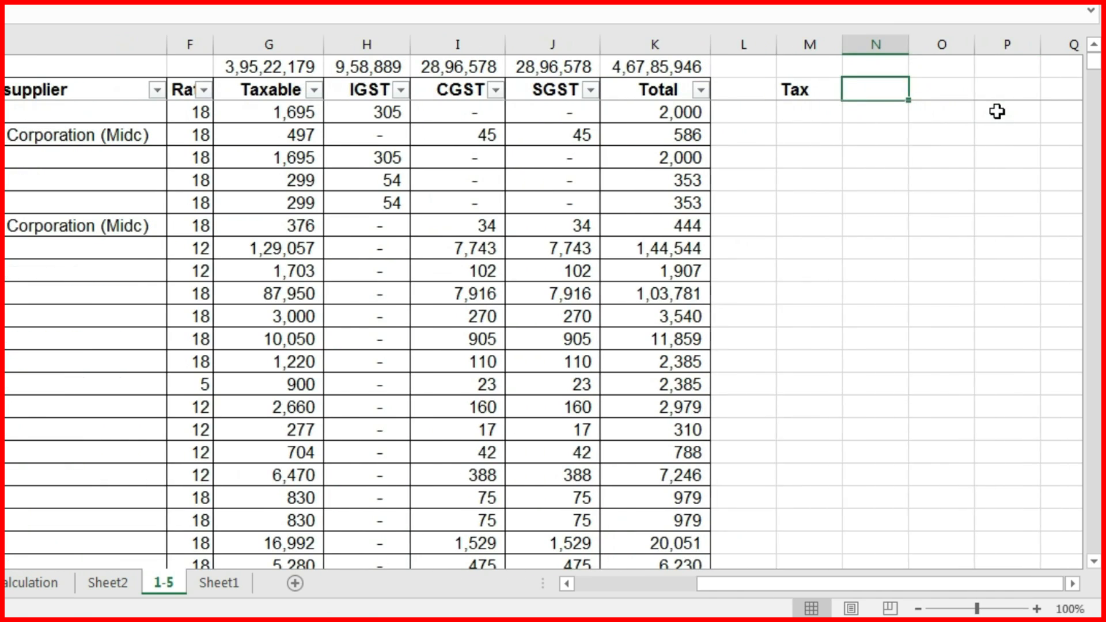
type("To")
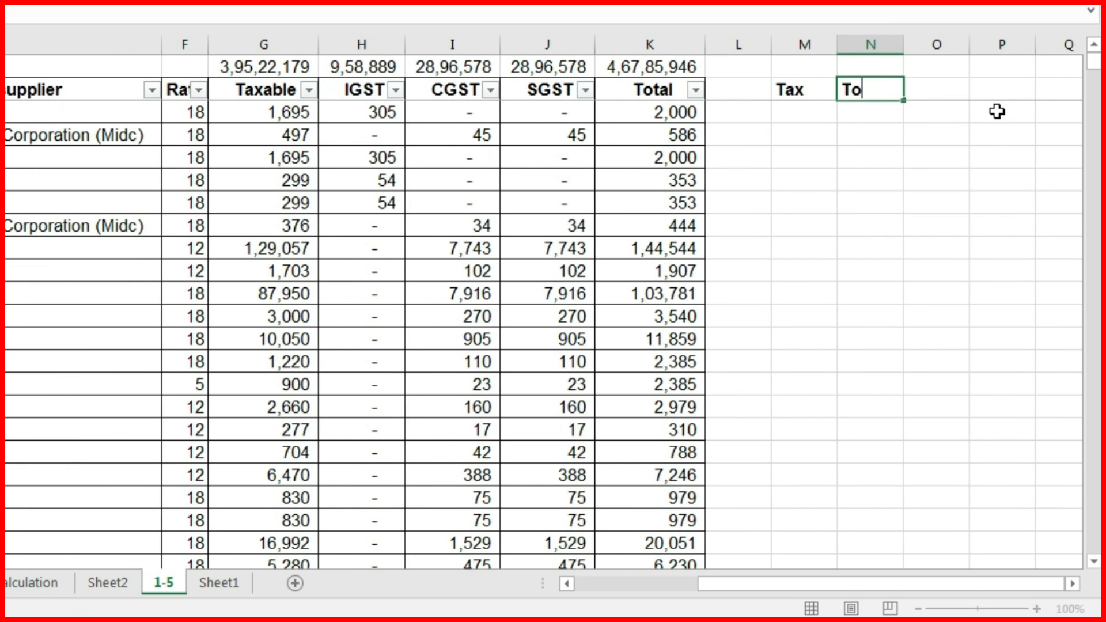
type("tal")
key("Return")
Copy the Tax and Total headers from M2:N2 into O2:P2.
key("Left")
key("Up")
key("shift+Right")
key("ctrl+c")
key("Right")
key("Right")
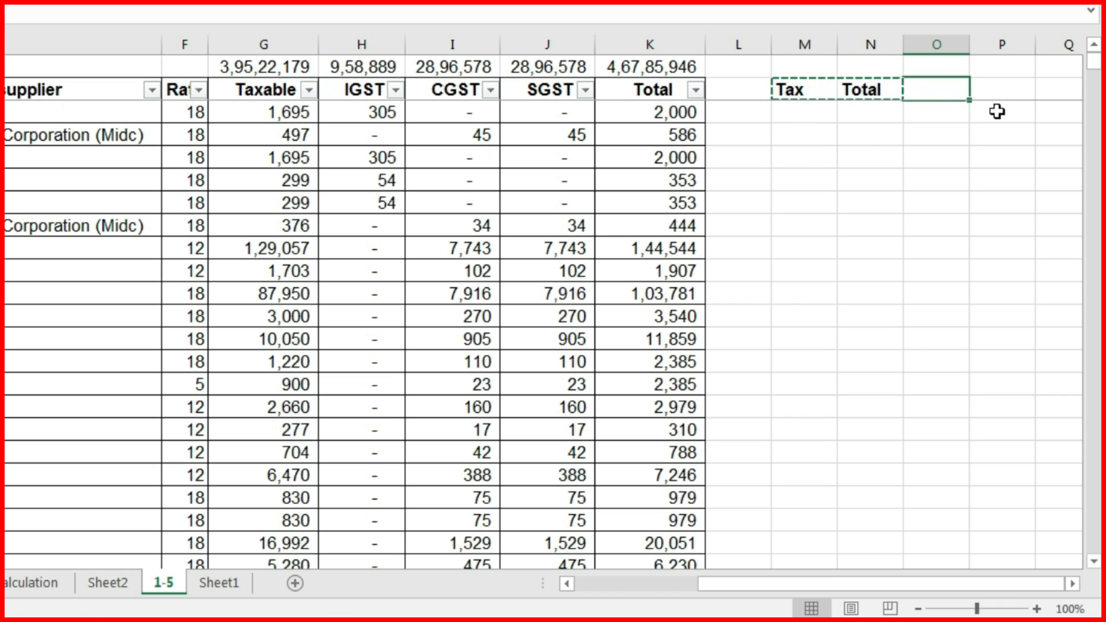
key("ctrl+v")
key("Escape")
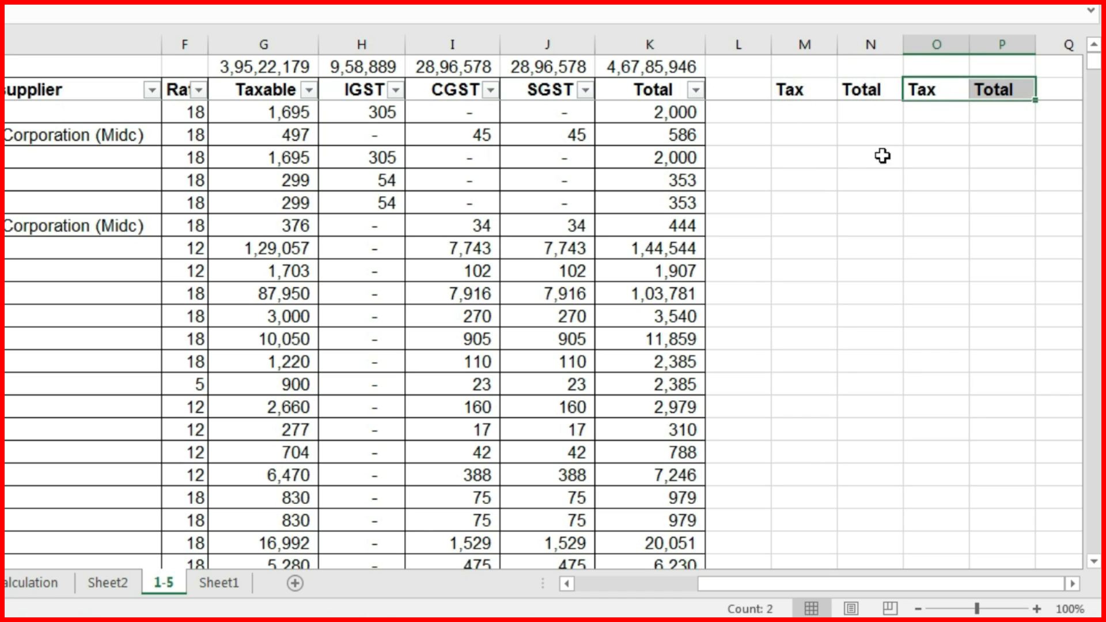
Calculate the first row's expected tax in M3 from its taxable value and rate with =G3*F3/100.
left_click(801, 116)
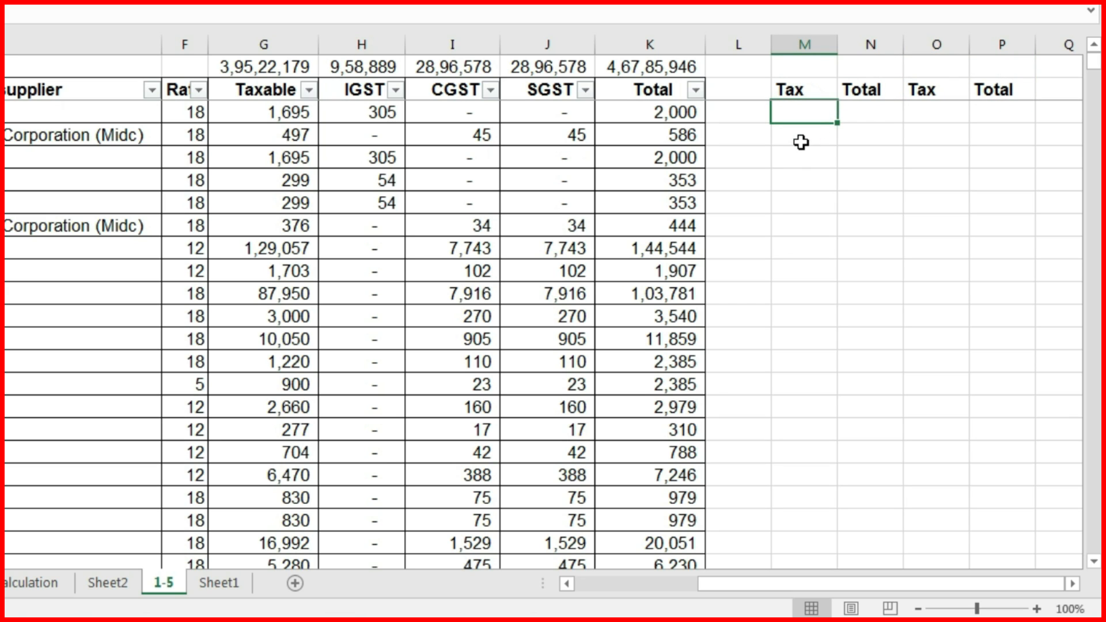
type("=")
left_click(294, 111)
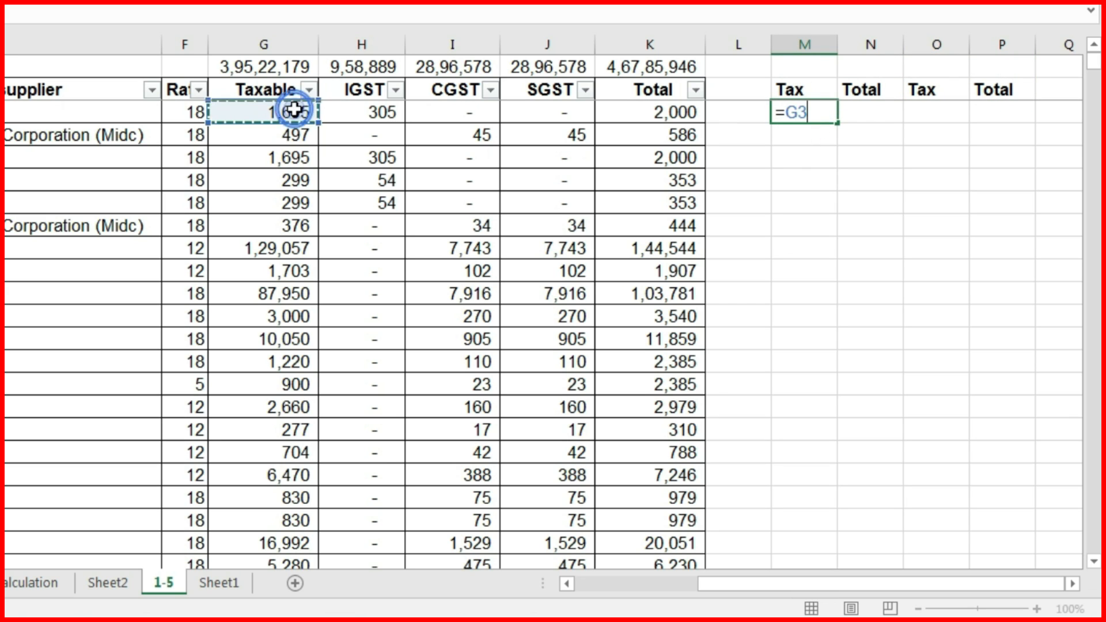
type("*")
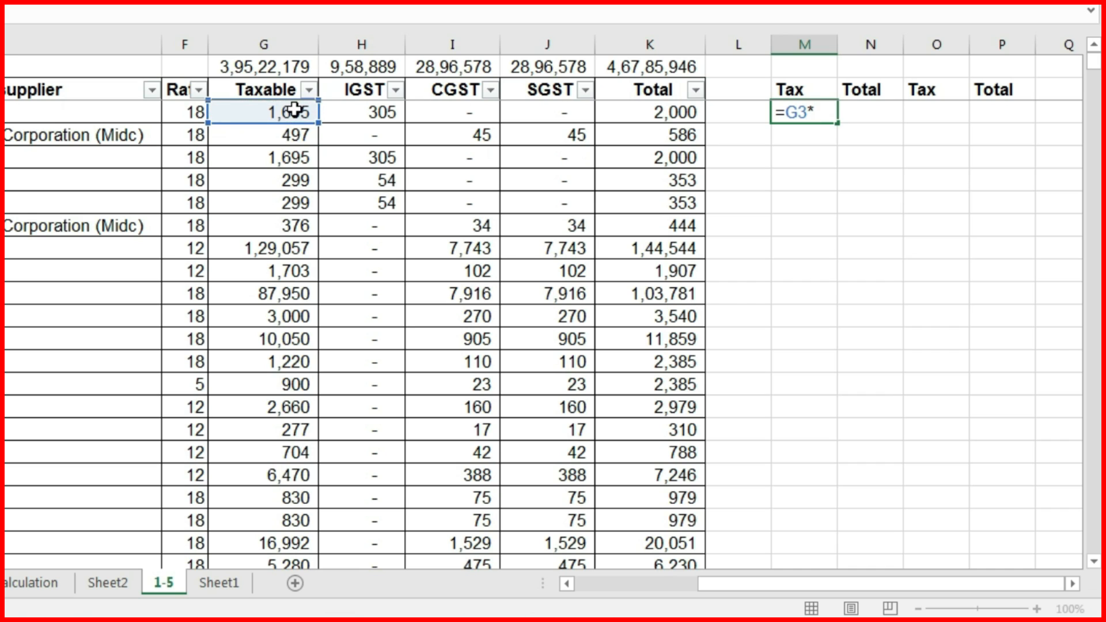
left_click(201, 111)
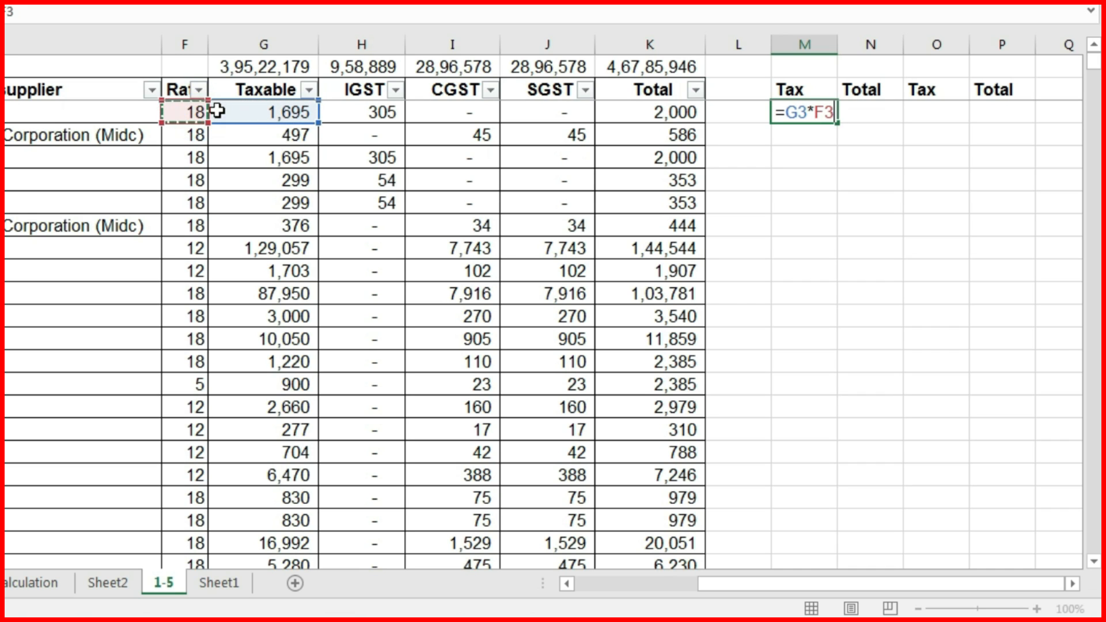
key("Return")
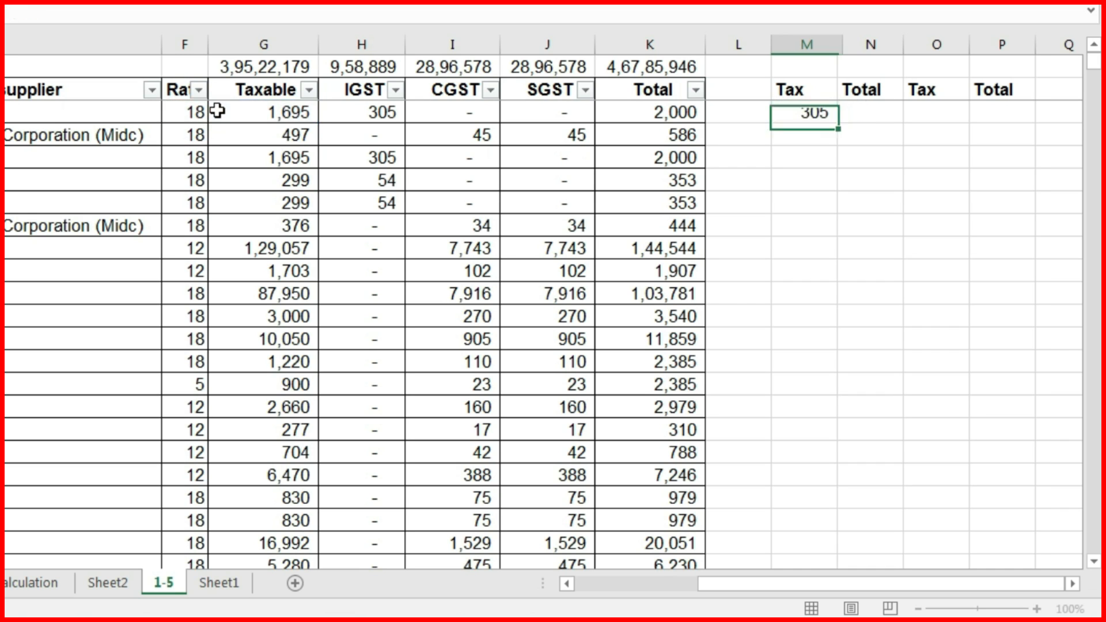
left_click(816, 111)
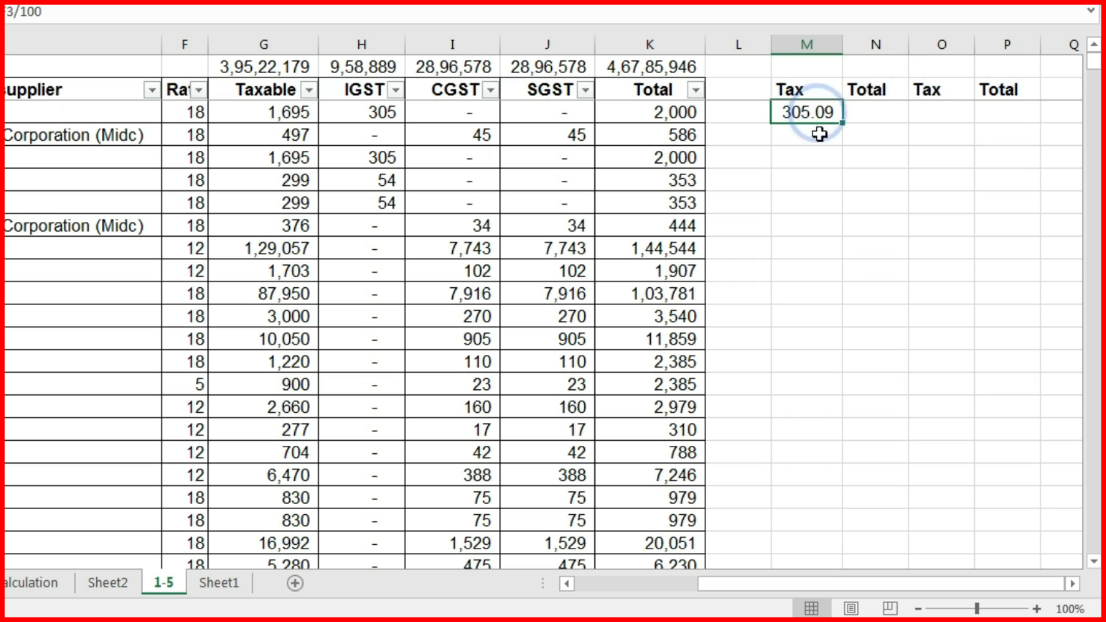
Calculate the first row's expected total in N3 by adding the taxable value and calculated tax with =G3+M3.
left_click(891, 116)
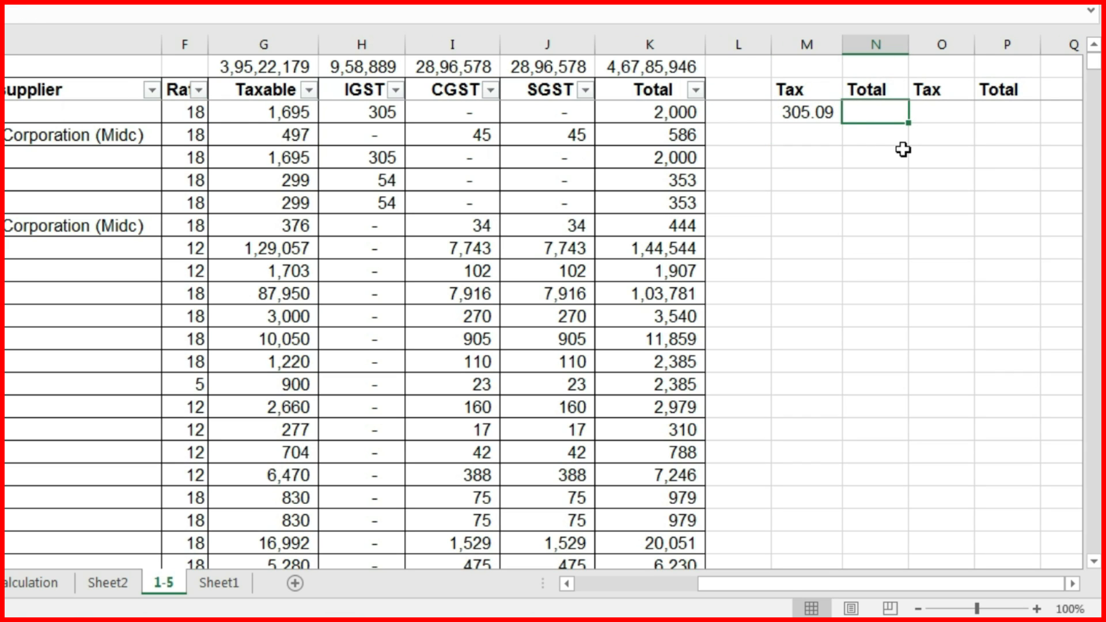
type("=")
left_click(281, 111)
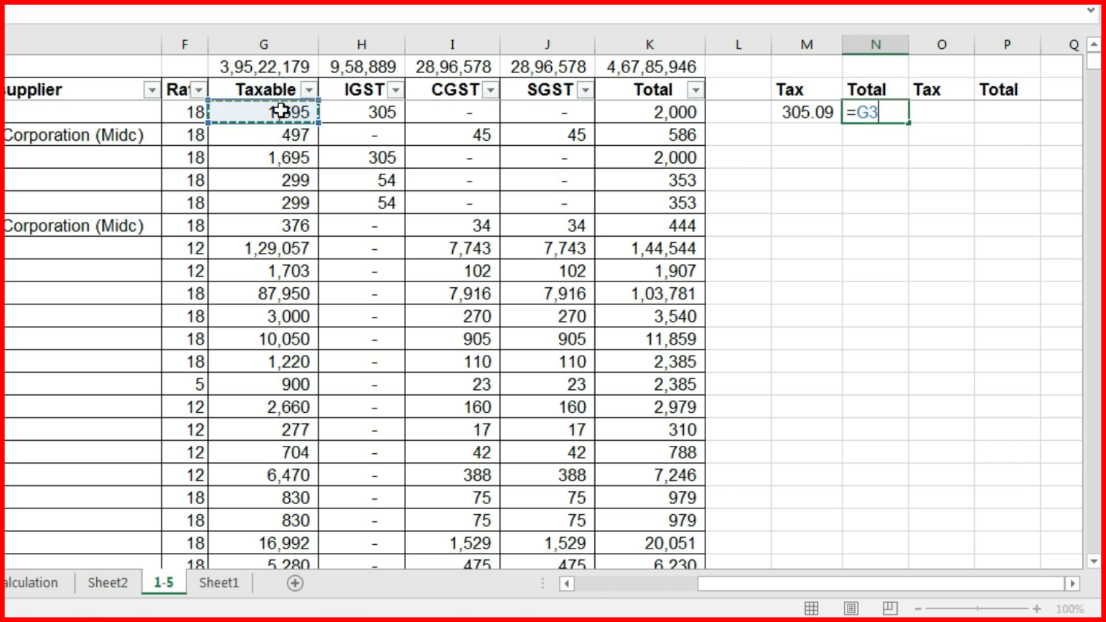
type("+")
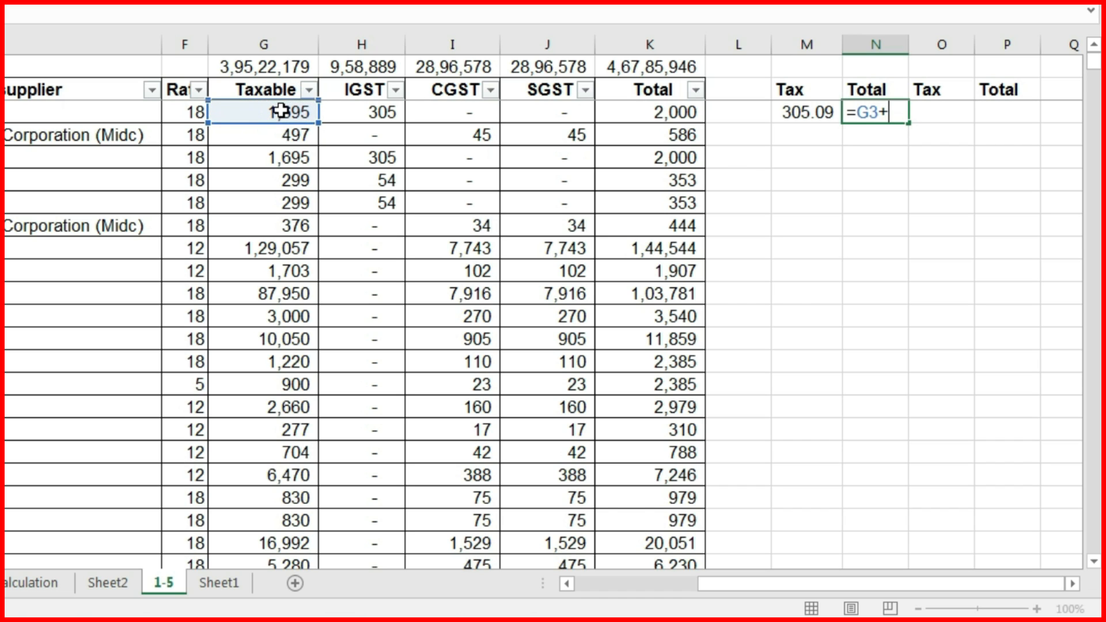
left_click(822, 114)
key("Tab")
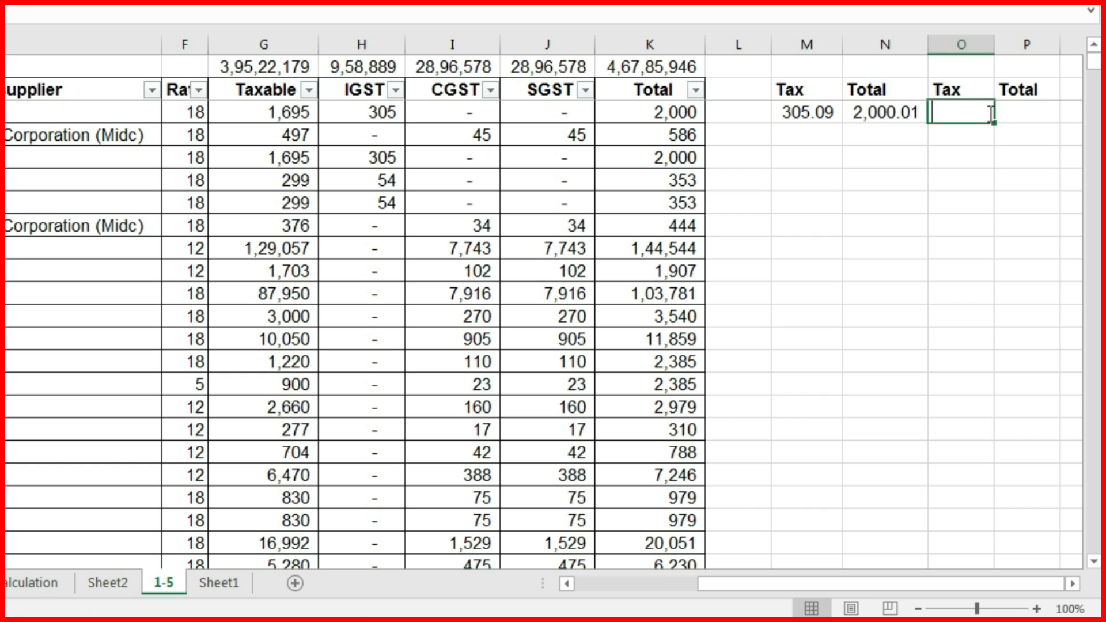
Calculate the difference between the recorded IGST, CGST and SGST and the calculated tax in O3 with =H3+I3+J3-M3.
type("=")
left_click(363, 113)
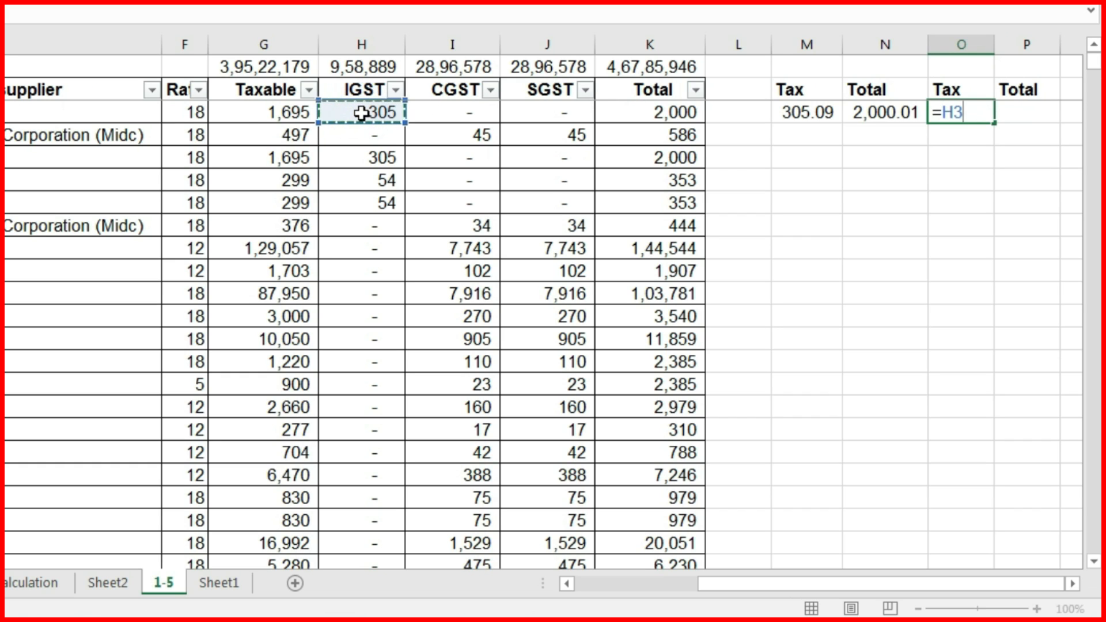
type("+")
left_click(469, 109)
type("+")
left_click(530, 116)
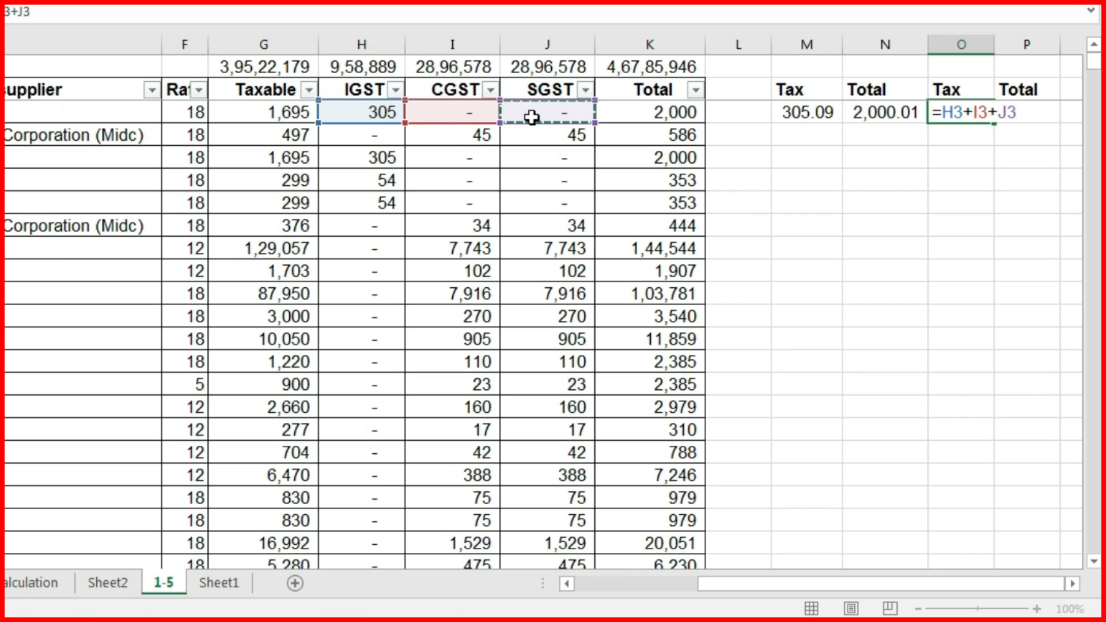
type("-")
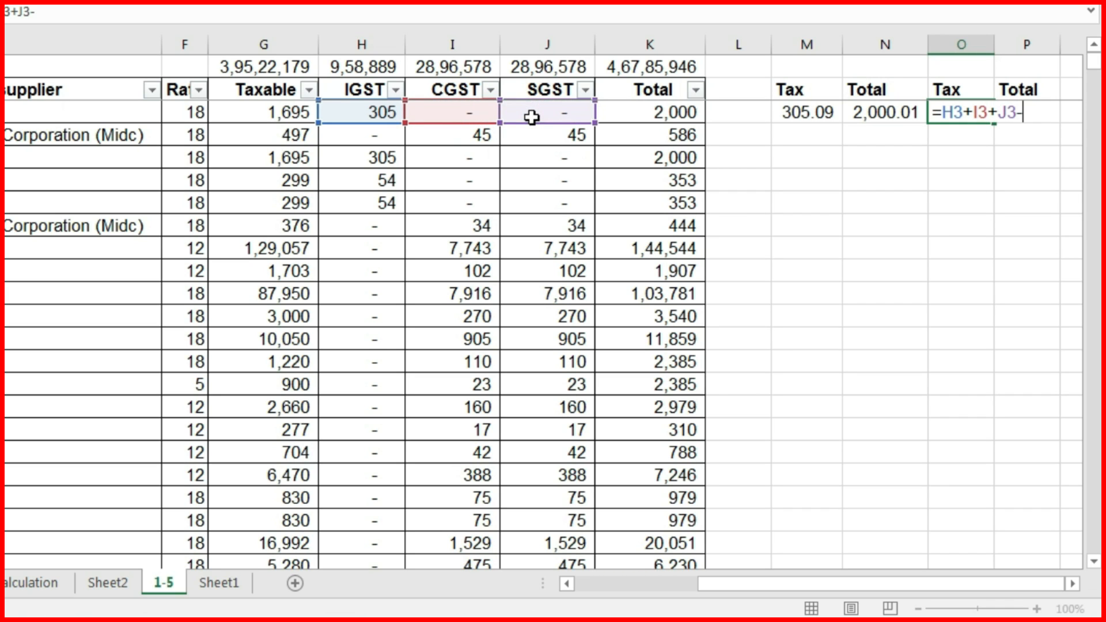
left_click(824, 113)
key("Return")
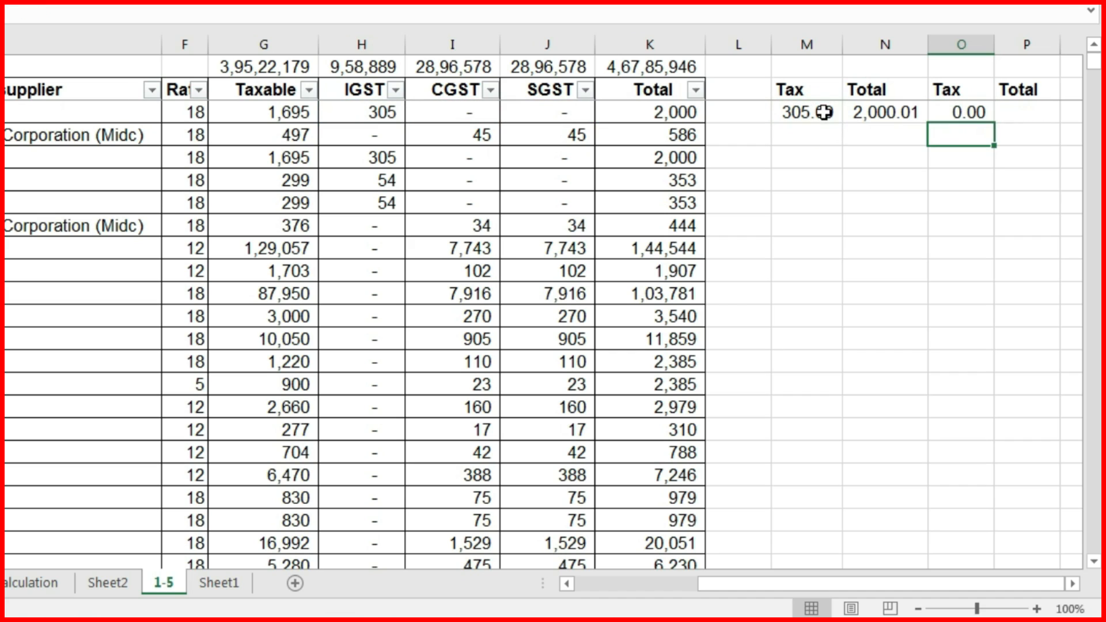
Calculate the difference between the recorded total and the calculated total in P3 with =K3-N3.
left_click(1033, 118)
type("=")
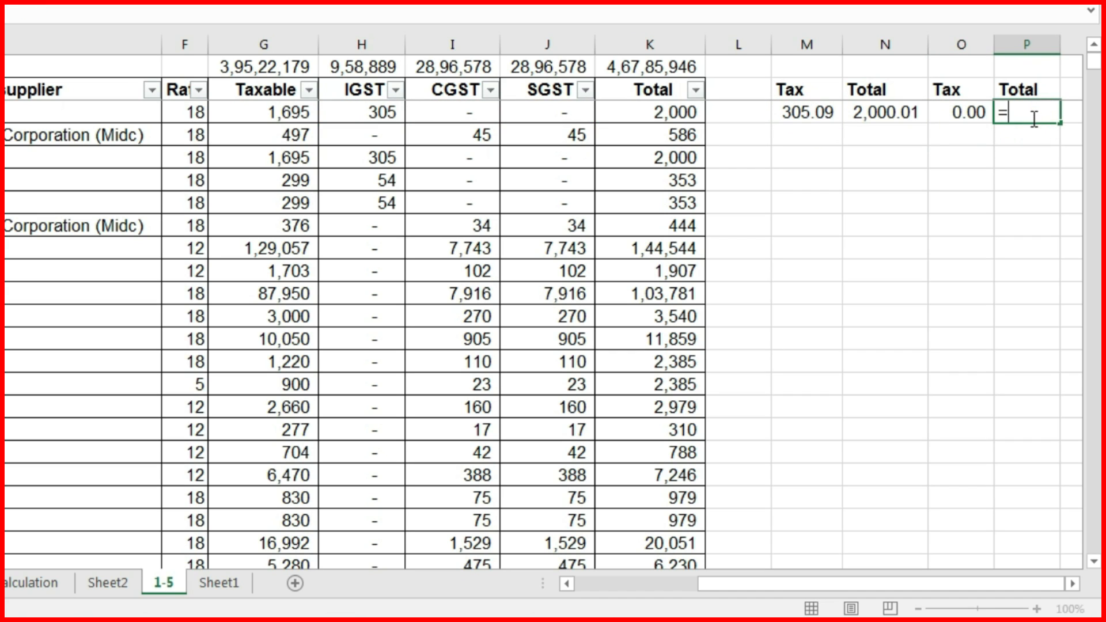
left_click(651, 114)
type("-")
left_click(855, 110)
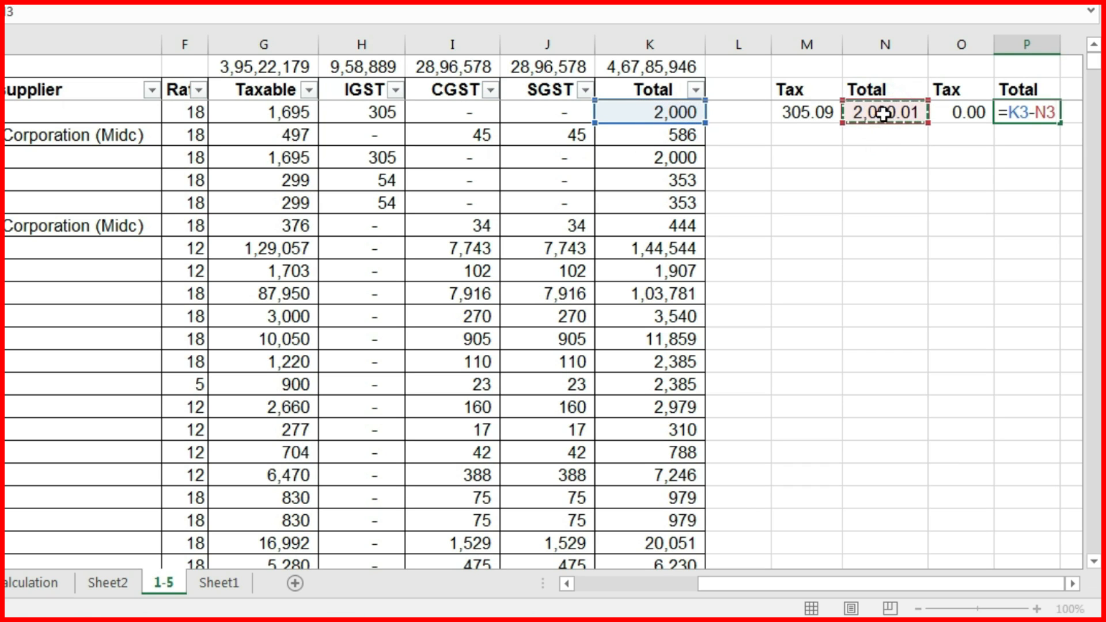
key("Return")
Copy the four check formulas in M3:P3 down to the last data row, 1536.
left_click_drag(805, 115, 1007, 115)
key("ctrl+c")
left_click(642, 104)
key("ctrl+Down")
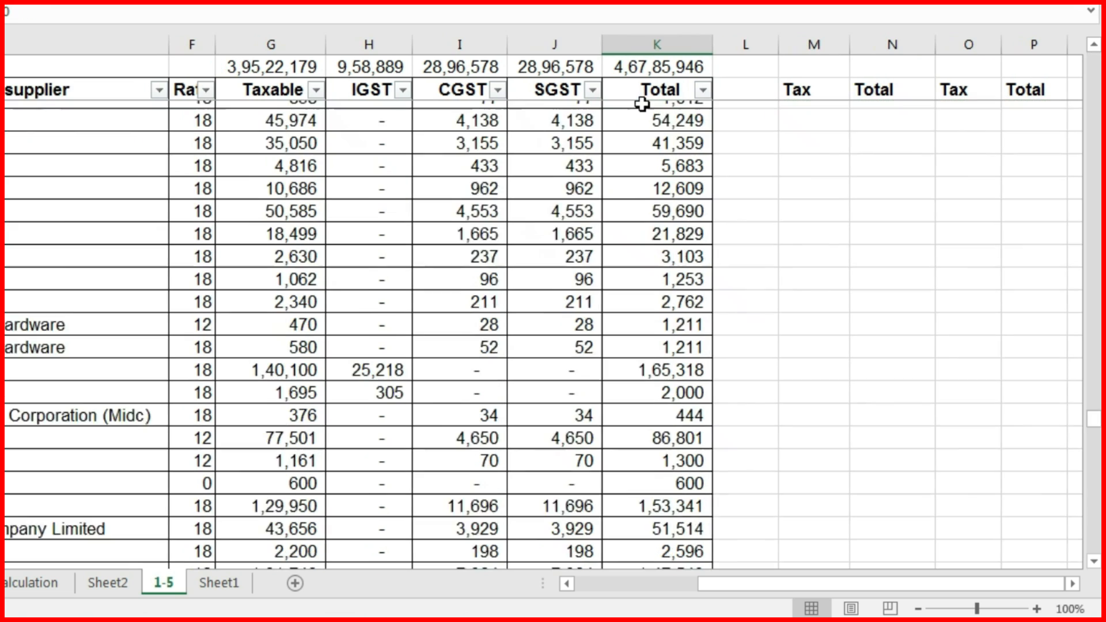
key("Right")
key("Right")
key("shift+Right")
key("shift+Right")
key("shift+Right")
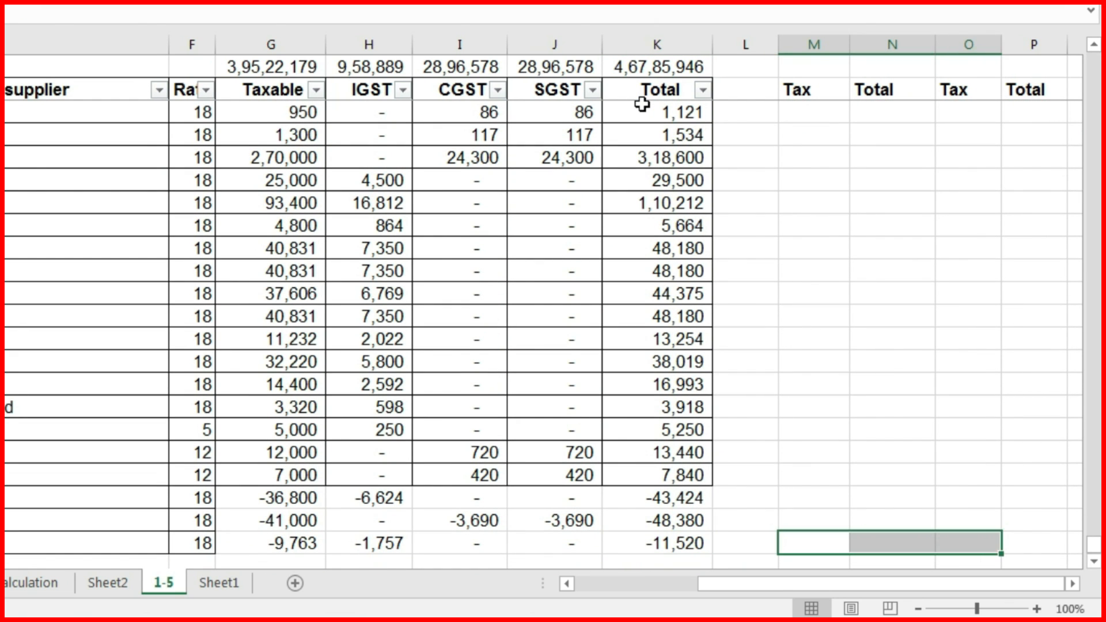
key("ctrl+shift+Up")
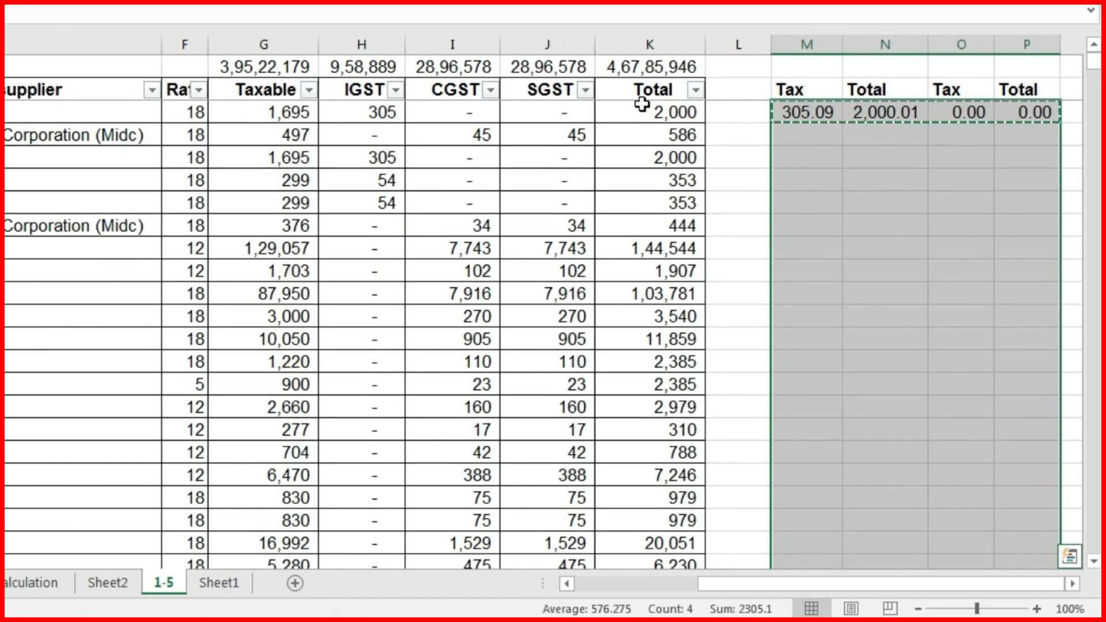
key("ctrl+v")
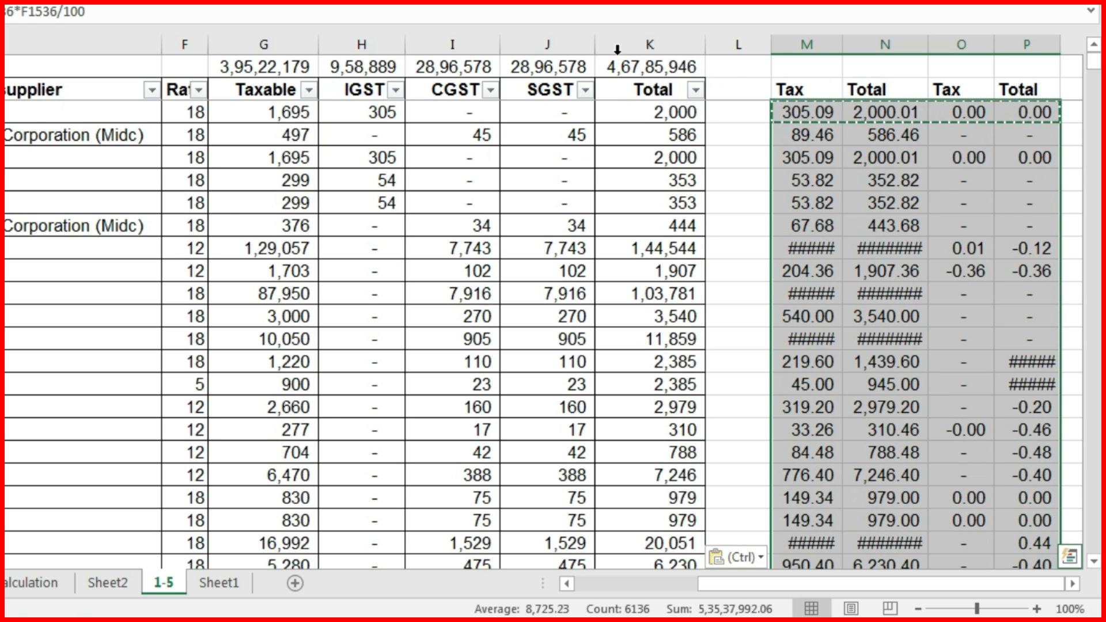
Copy the SUBTOTAL formula from K1 into M1:P1 above the check columns.
left_click(639, 65)
key("ctrl+c")
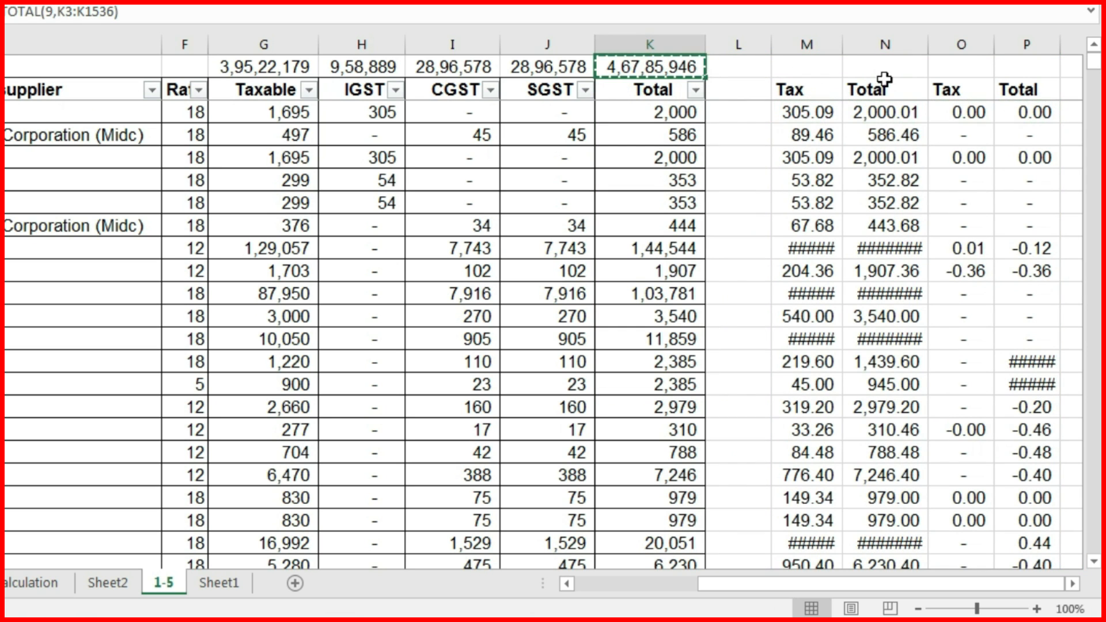
left_click(804, 61)
key("shift+Right")
key("shift+Right")
key("shift+Right")
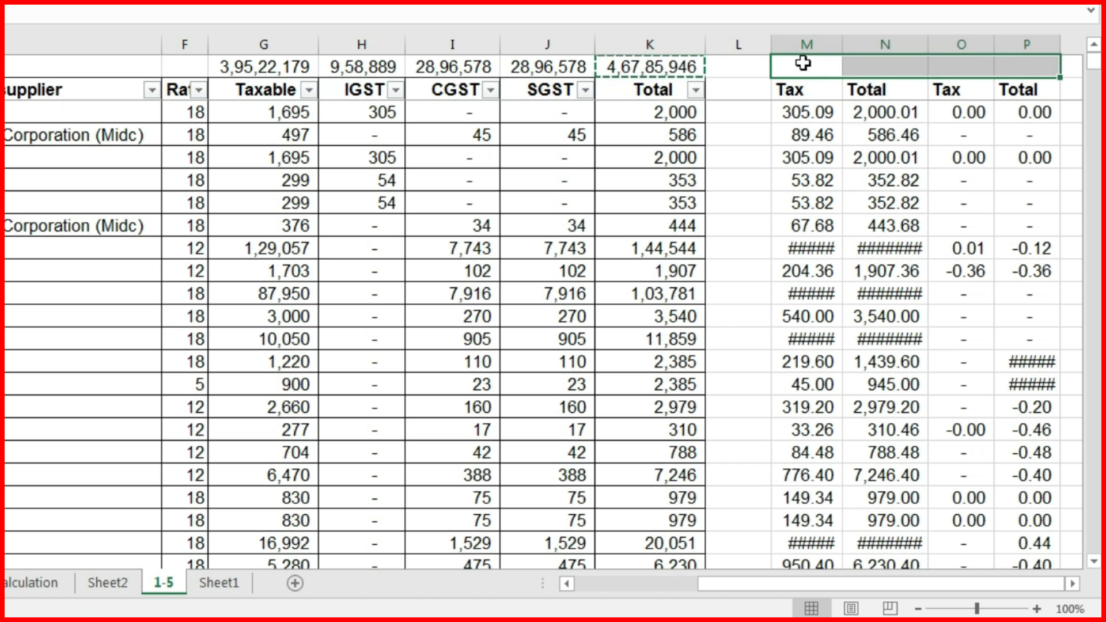
key("ctrl+v")
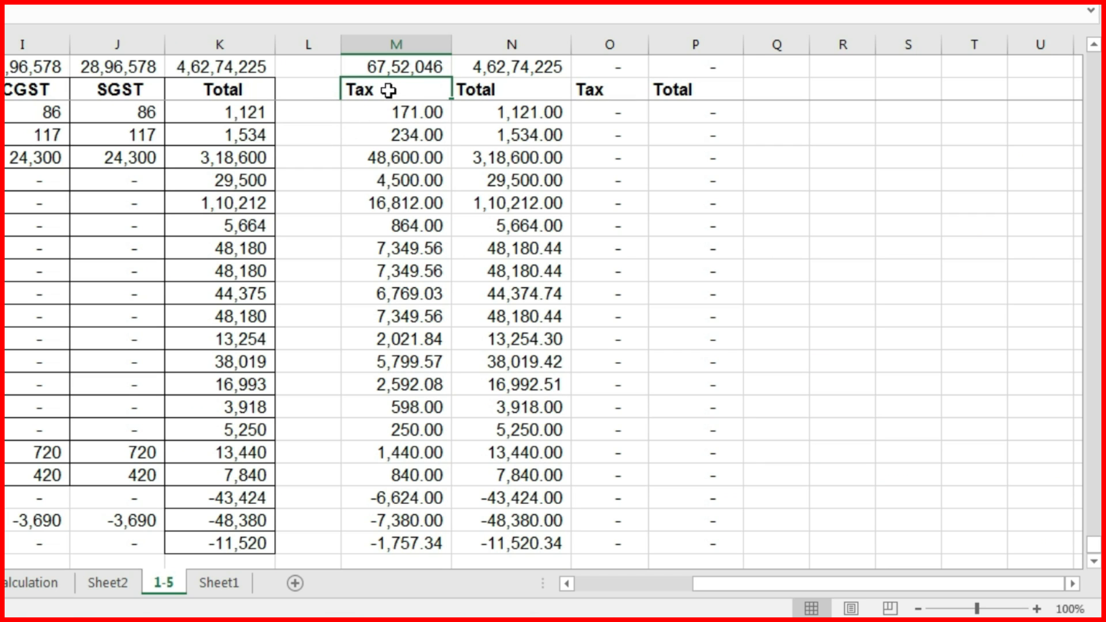
Apply filters to the check columns' header row M2:P2, covering the data down to the last row.
key("ctrl+shift+Right")
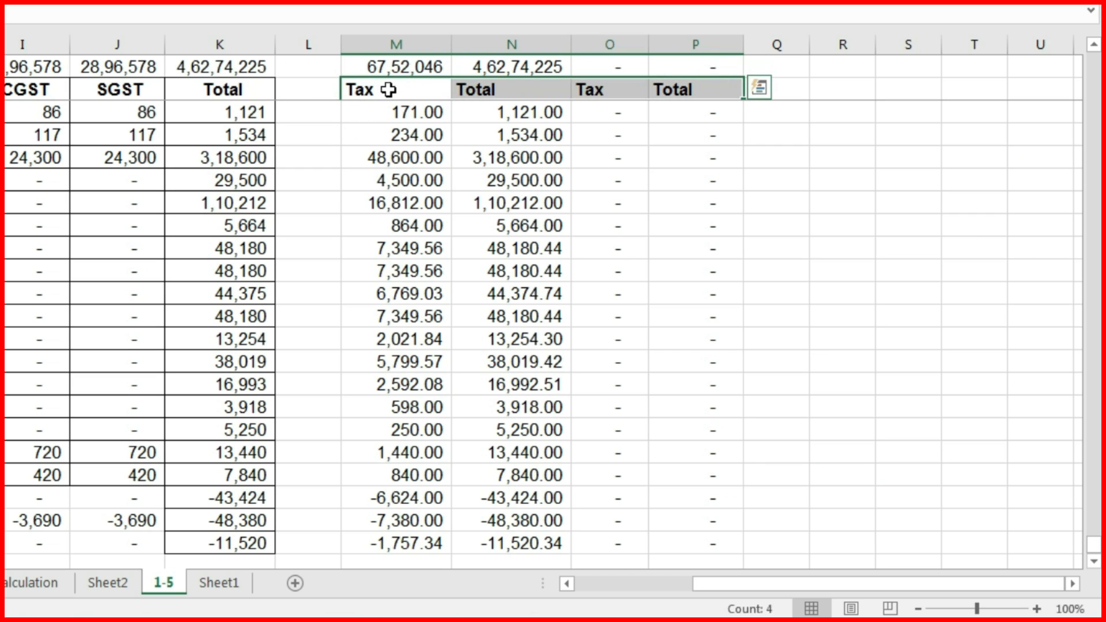
key("ctrl+shift+Down")
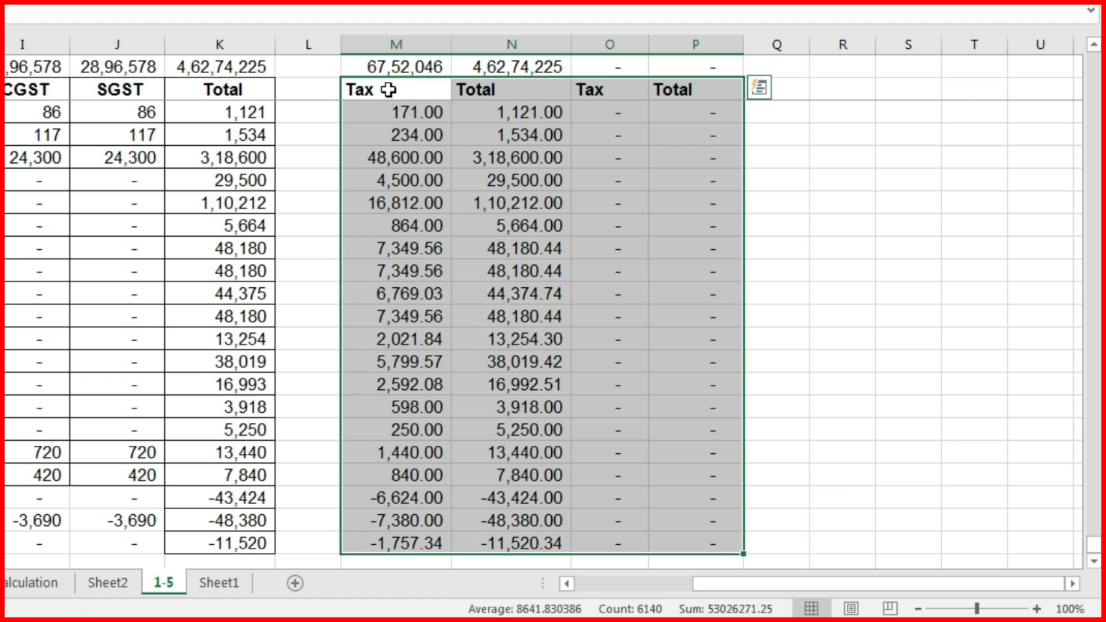
key("ctrl+shift+l")
Format the numbers in columns M:P to show no decimal places.
left_click_drag(396, 47, 722, 44)
left_click(722, 117)
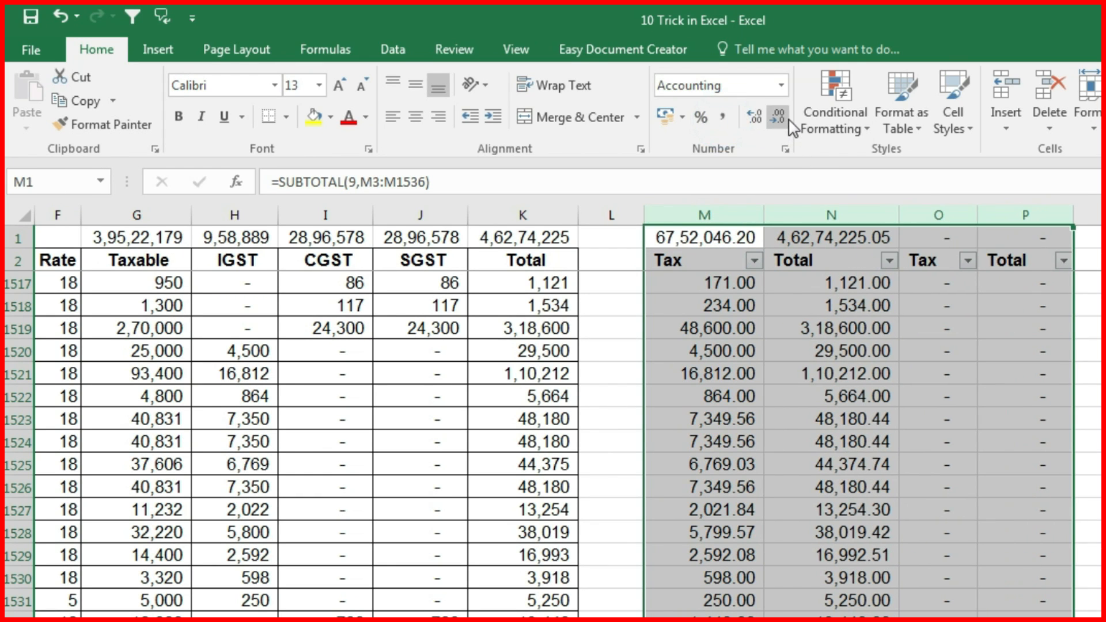
left_click(778, 117)
left_click(778, 117)
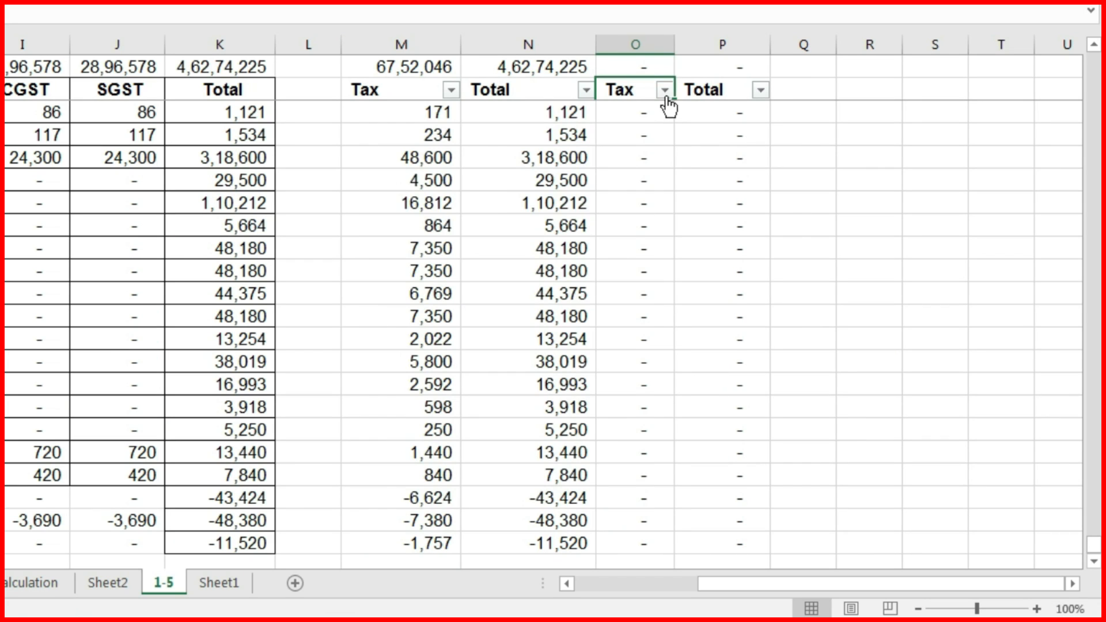
Examine the filter value lists of the Tax and Total difference columns O and P for nonzero differences.
left_click(967, 260)
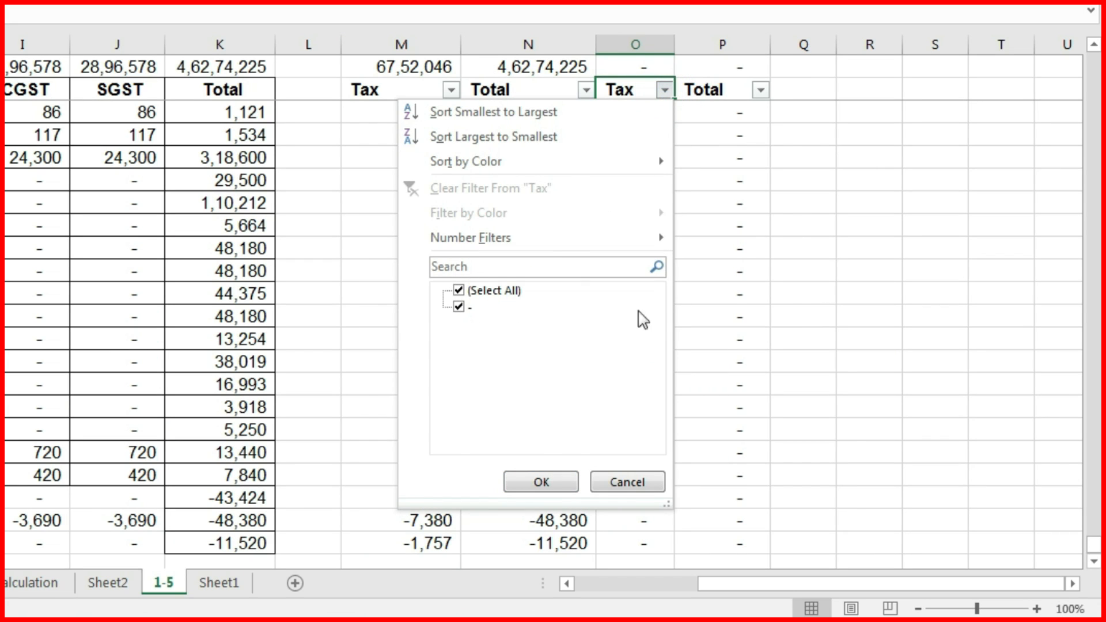
left_click(739, 220)
left_click(761, 90)
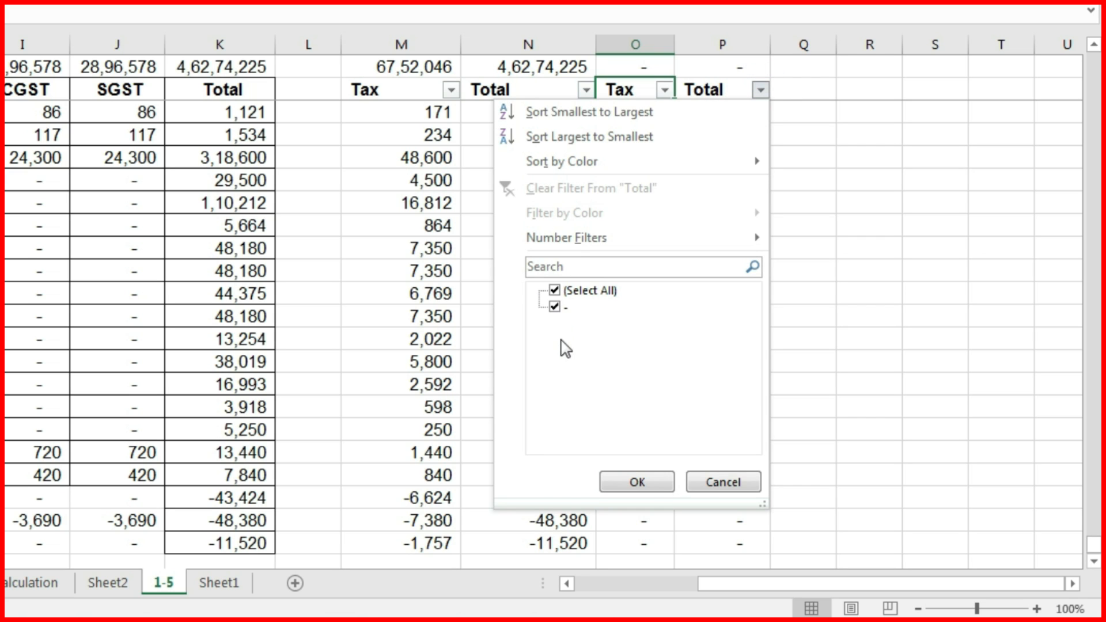
Delete the check columns M:P and return to the supplier and tax columns.
left_click(401, 44)
left_click_drag(401, 44, 747, 42)
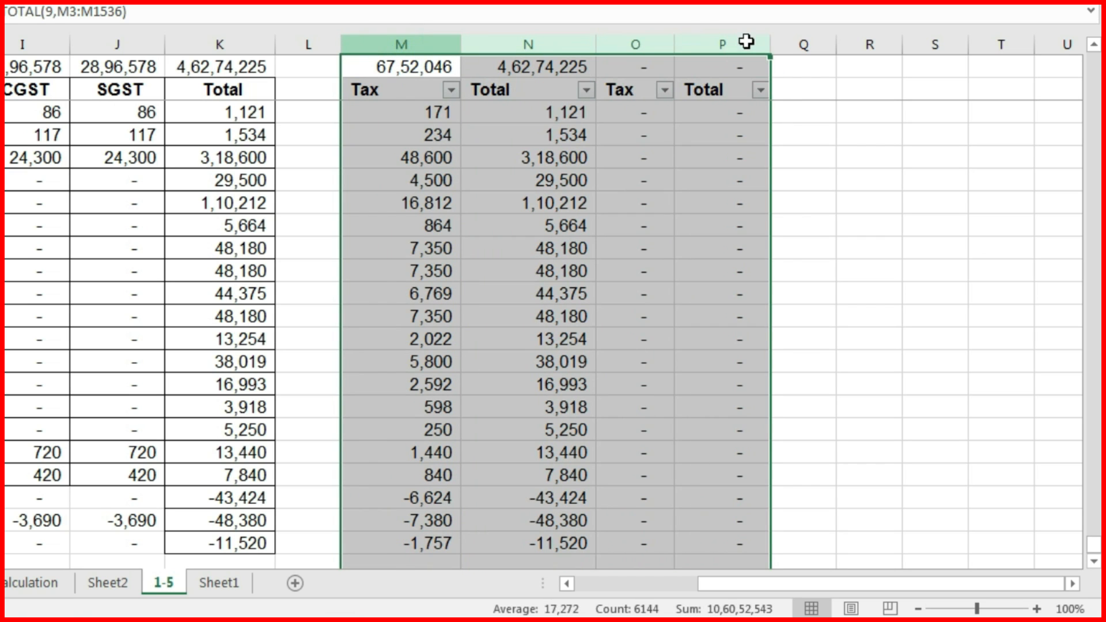
right_click(570, 202)
left_click(638, 375)
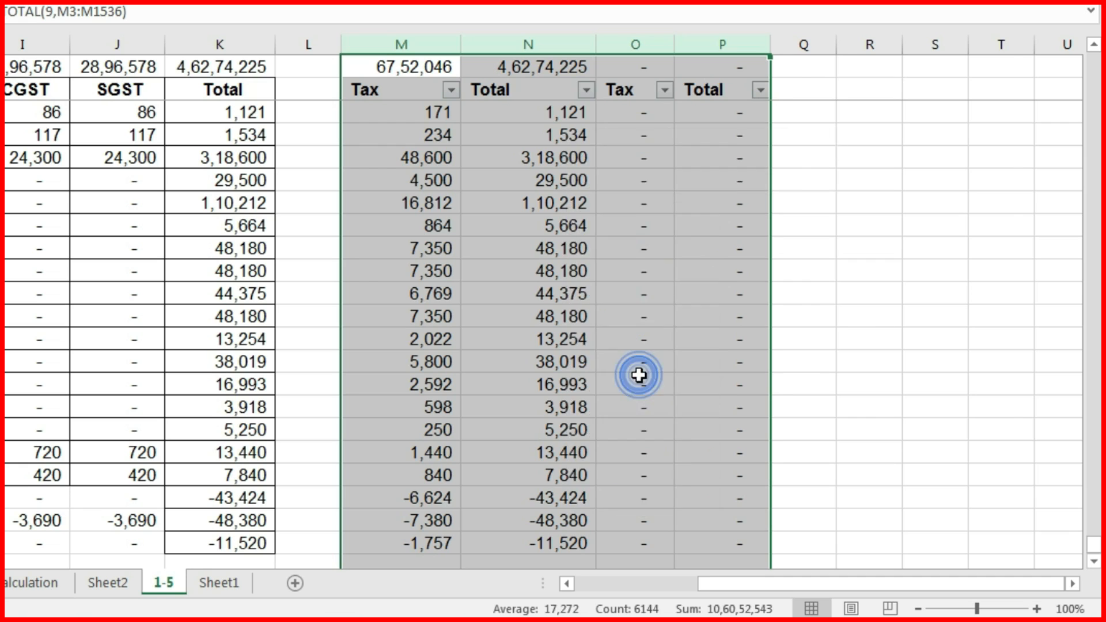
scroll(883, 142, "left", 5)
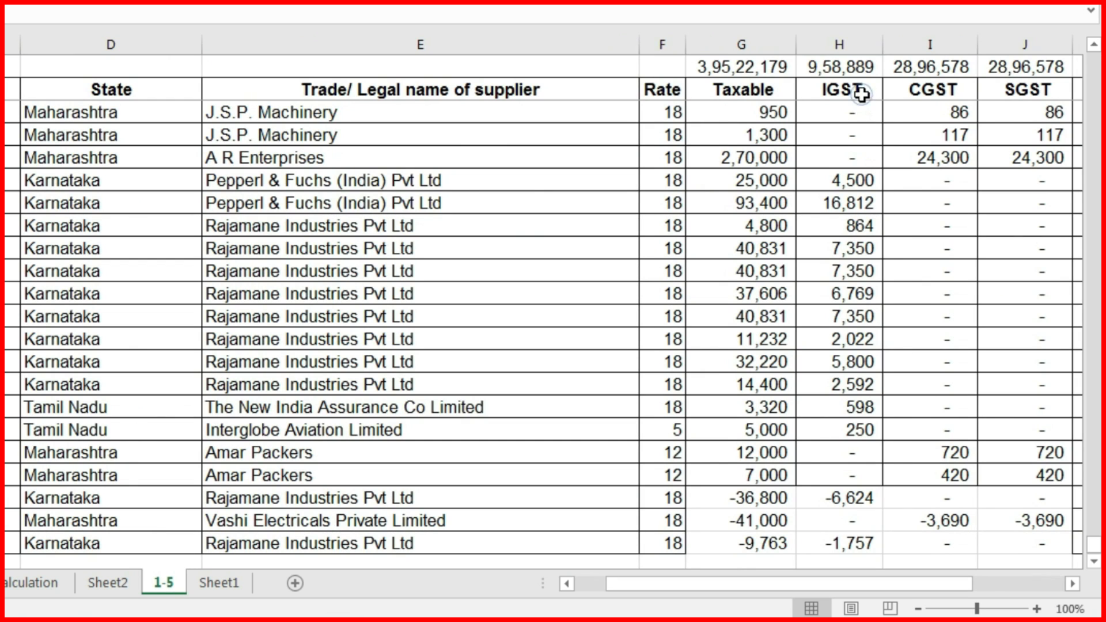